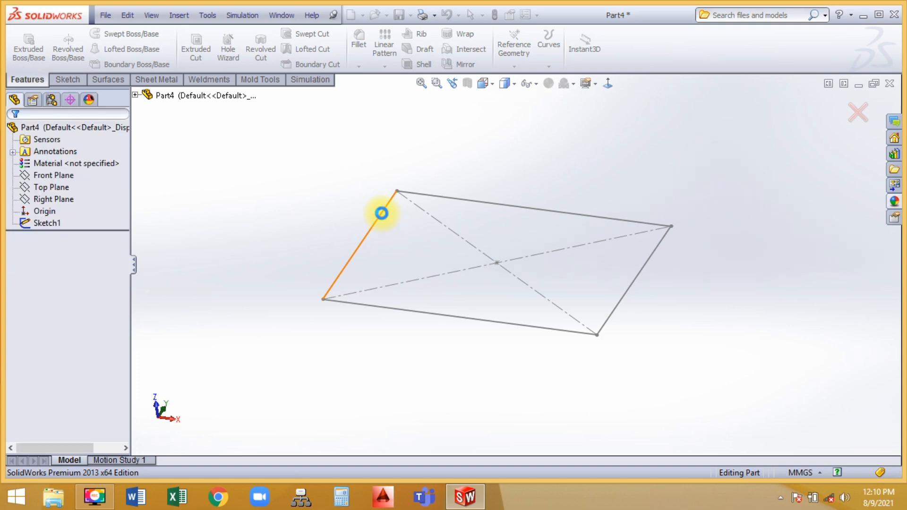
Set up a Blind boss extrusion of the rectangle sketch with a depth of 60 mm.
click(57, 194)
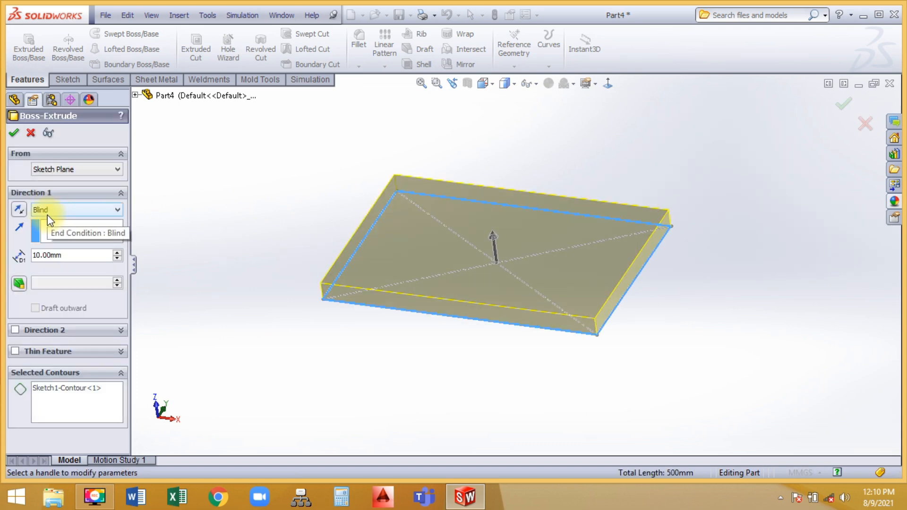
middle_drag(289, 313, 295, 256)
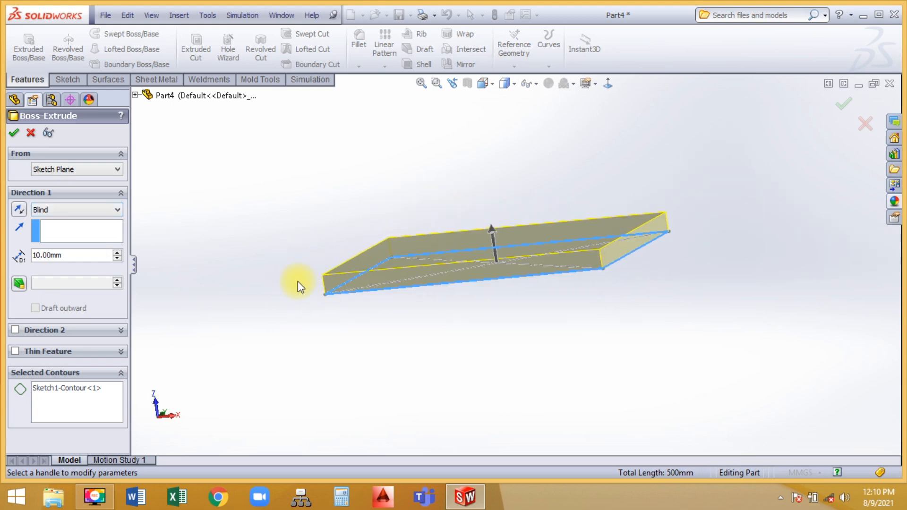
click(53, 255)
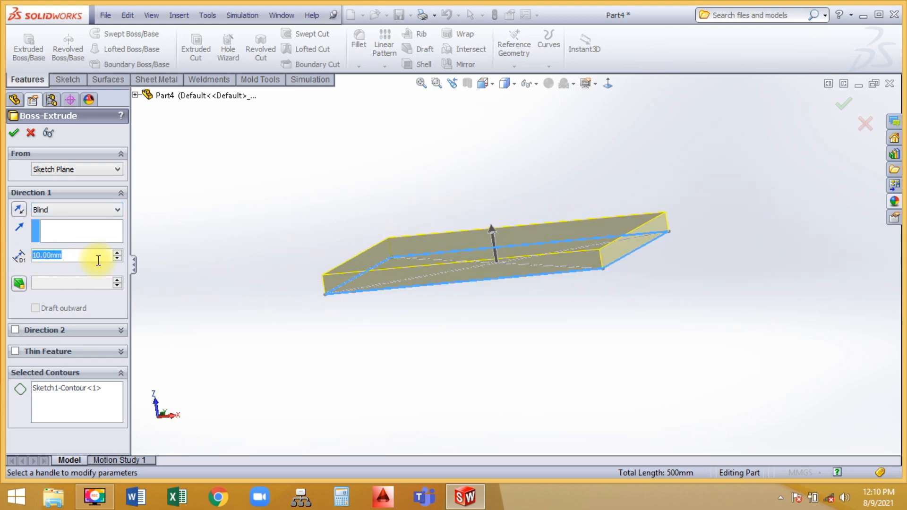
click(117, 253)
click(117, 253)
click(117, 253)
click(117, 253)
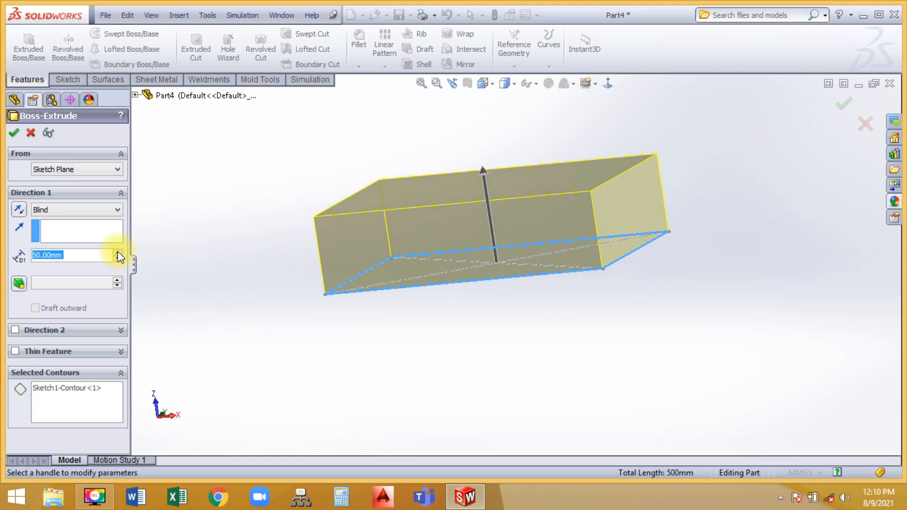
click(118, 253)
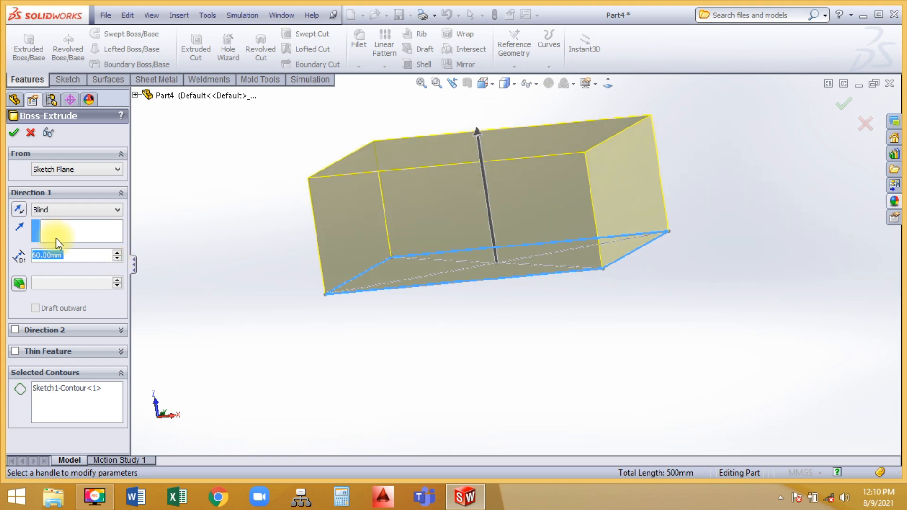
Reverse the extrusion direction and flip it back to the original side.
click(20, 215)
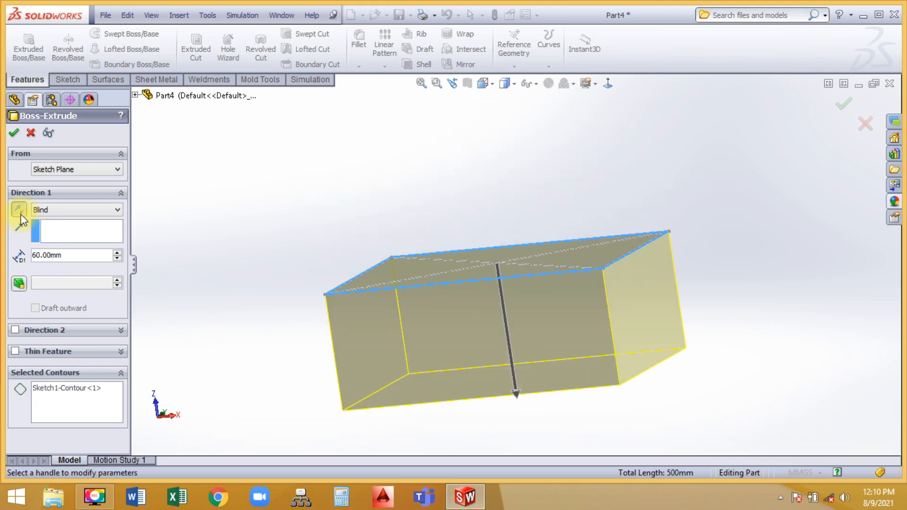
click(21, 215)
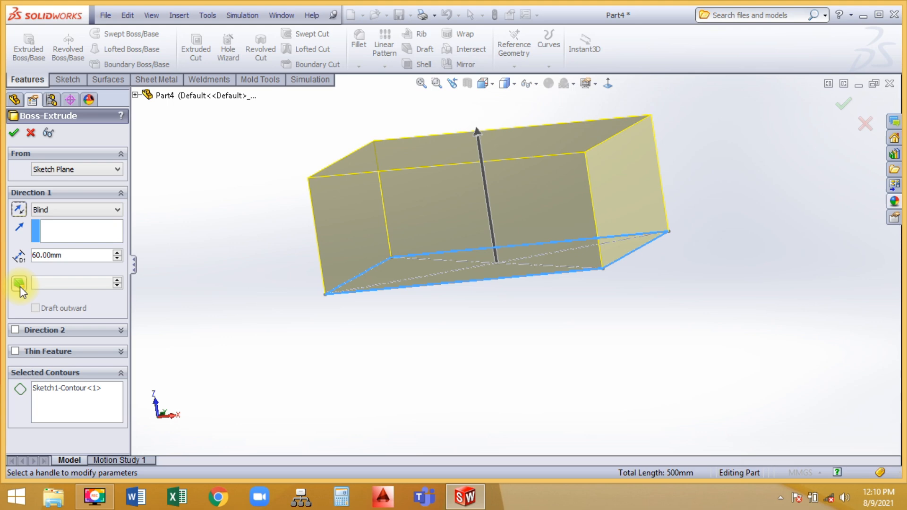
Try a 35° outward draft on the extrusion and switch the draft off again.
click(19, 284)
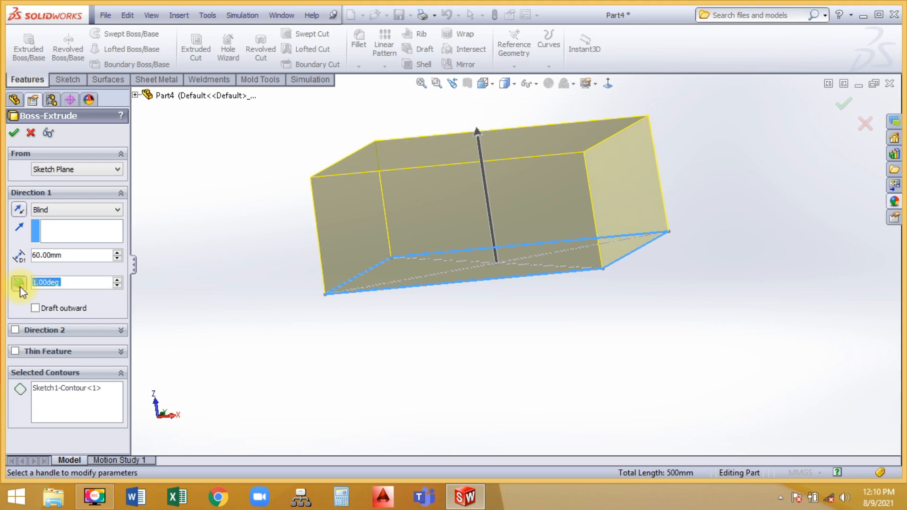
click(57, 282)
text(35)
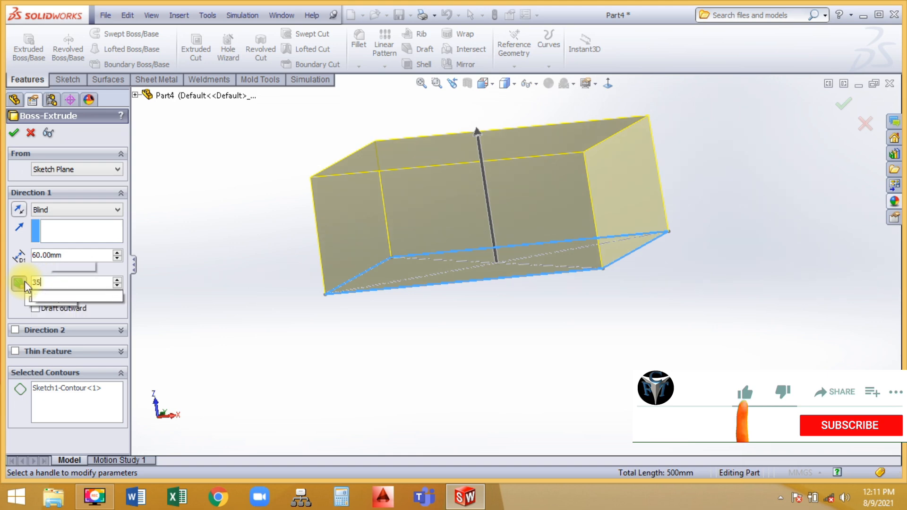
key(Return)
middle_drag(265, 250, 329, 205)
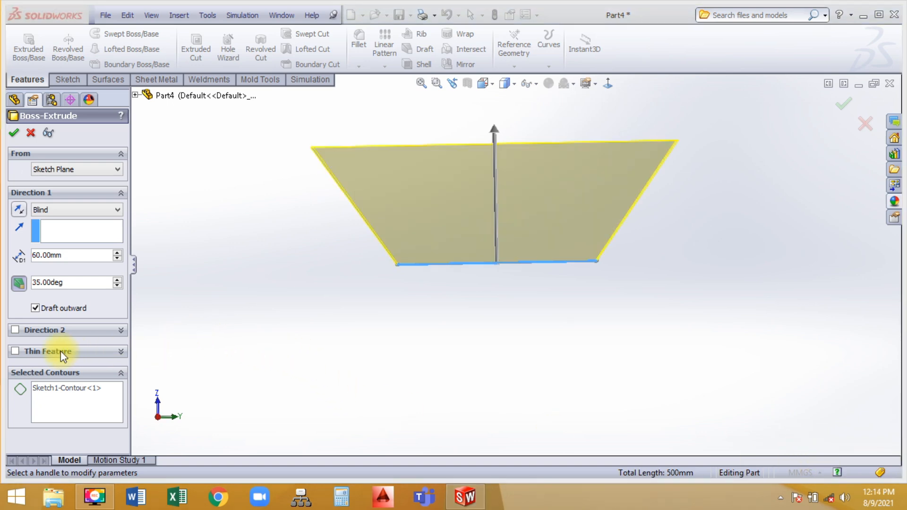
click(35, 309)
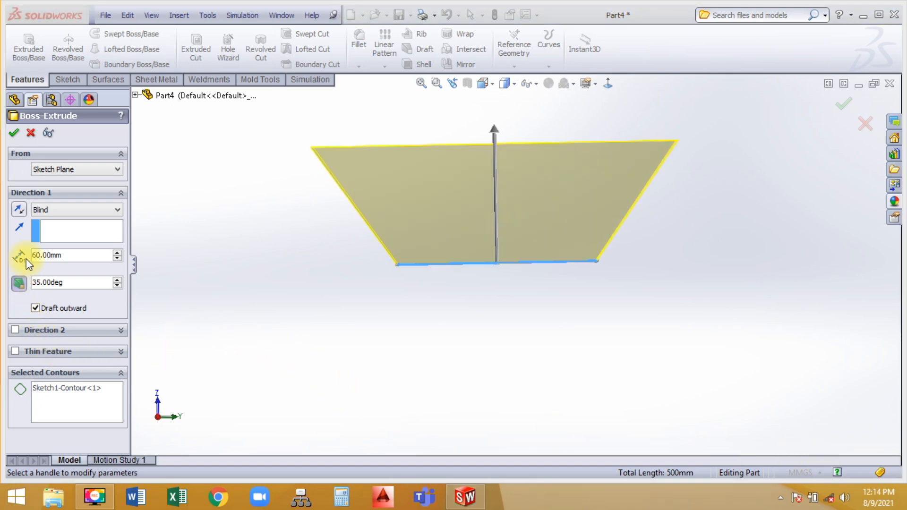
click(19, 283)
Change the extrusion's end condition to Mid Plane and set its depth to 90 mm.
click(45, 210)
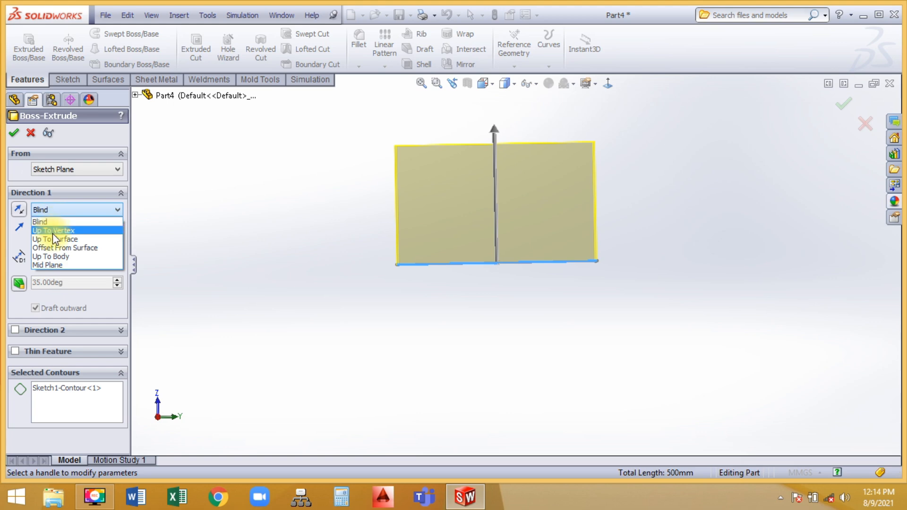
click(58, 265)
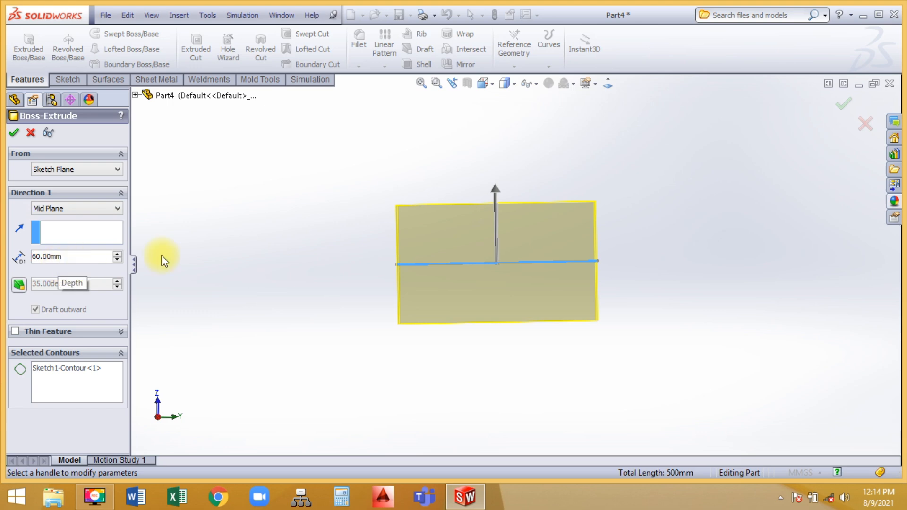
mouse_move(251, 240)
middle_down()
mouse_move(299, 250)
mouse_move(281, 252)
middle_up()
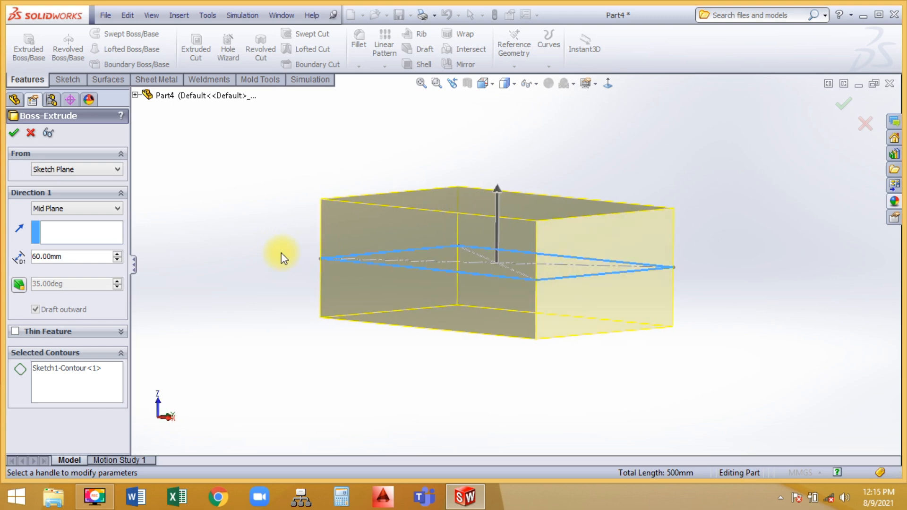
click(118, 255)
click(118, 254)
click(118, 255)
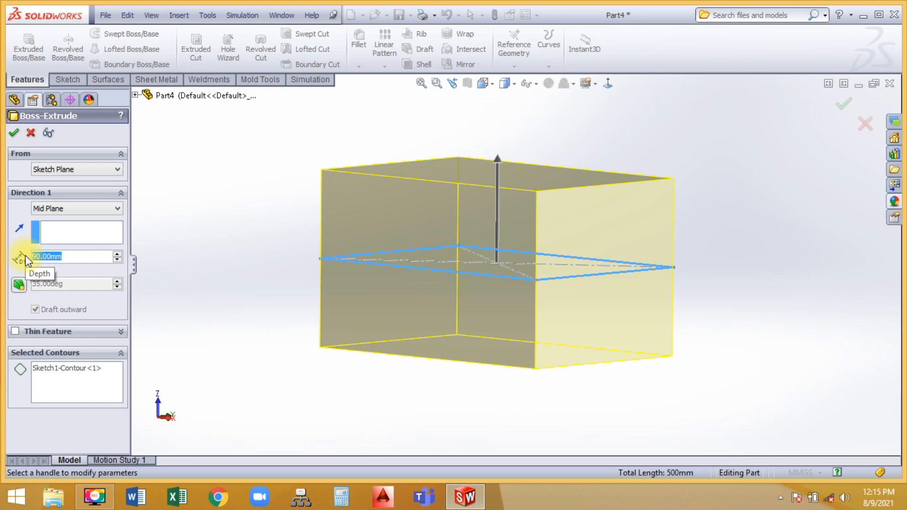
Return the end condition to Blind and enable Direction 2 with a Blind depth of 40 mm.
click(57, 209)
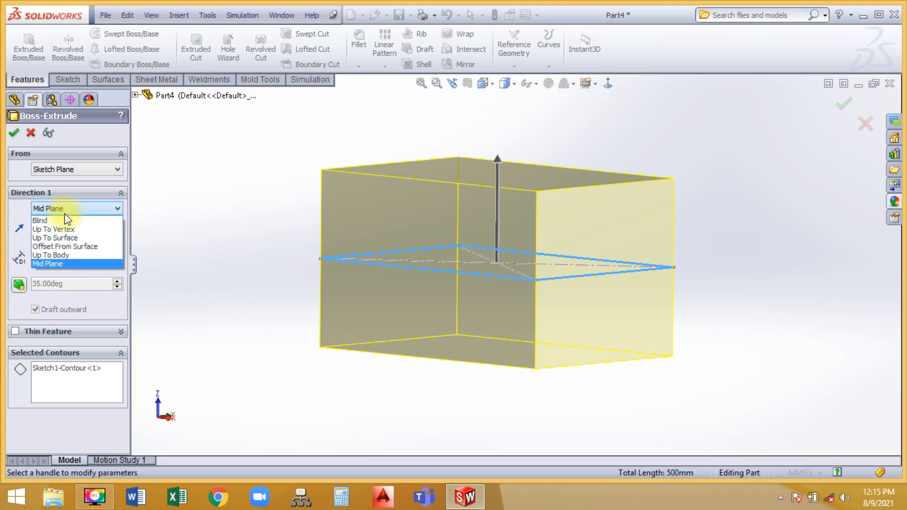
click(66, 220)
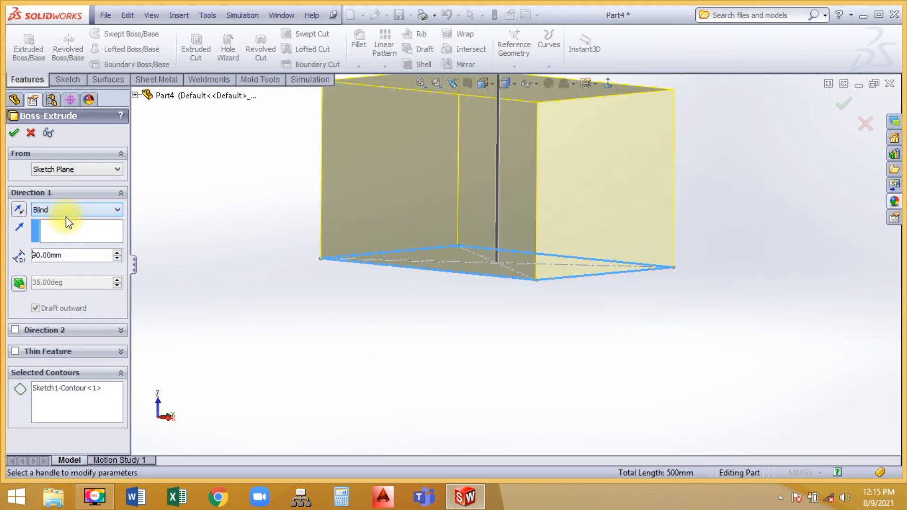
double_click(29, 255)
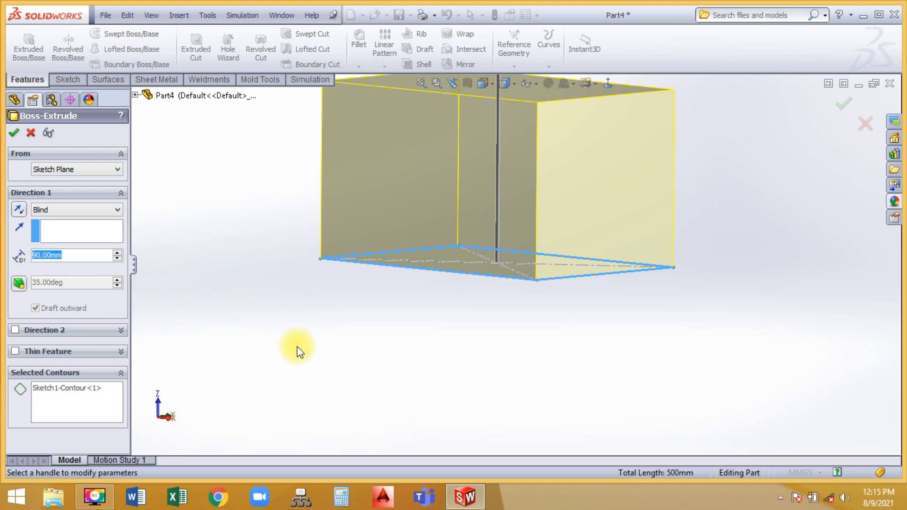
click(15, 330)
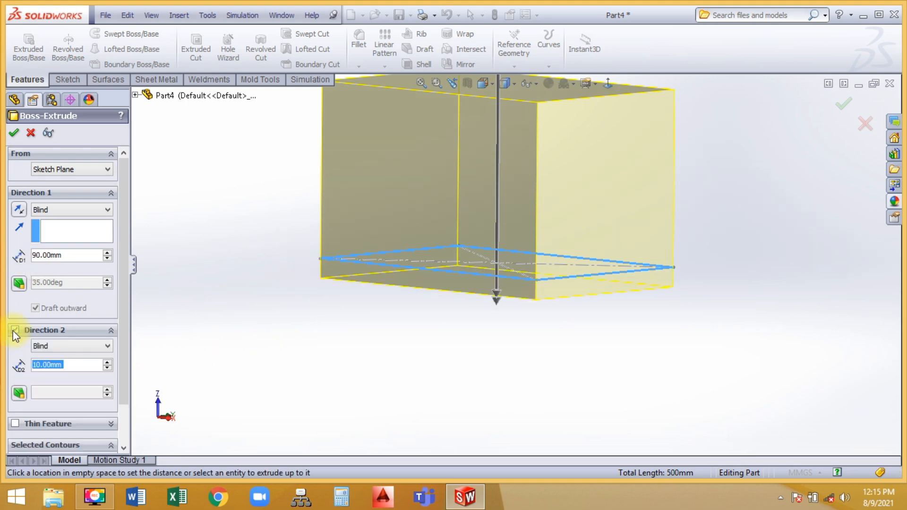
click(108, 362)
click(109, 362)
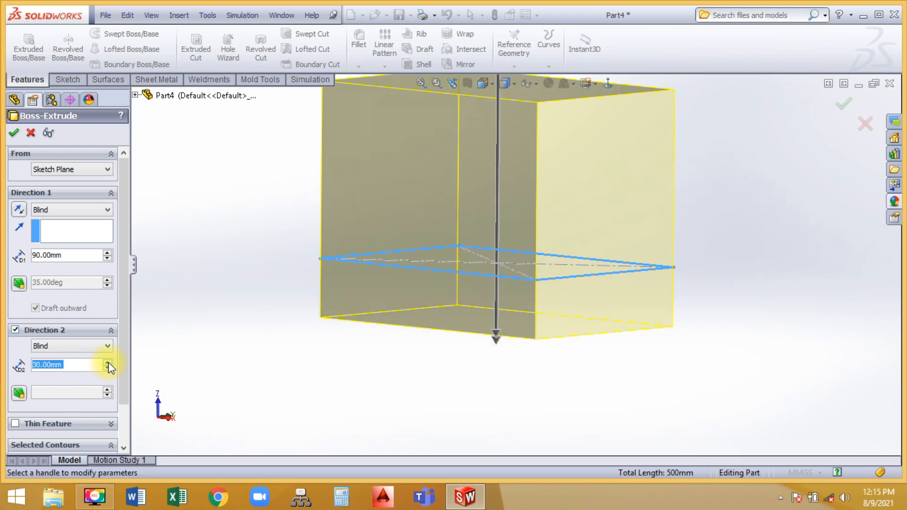
click(109, 361)
Try a 35° outward draft on both extrusion directions and switch both drafts off again.
middle_drag(290, 324, 336, 312)
click(19, 282)
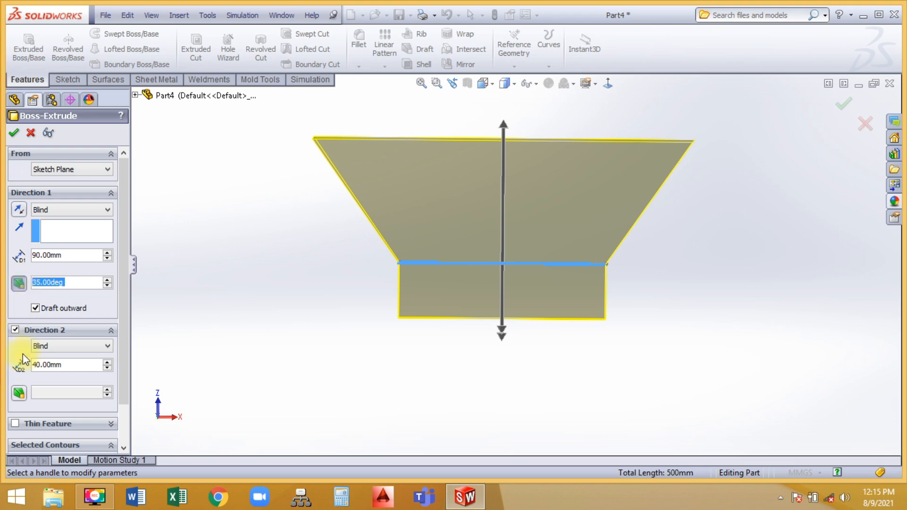
click(19, 392)
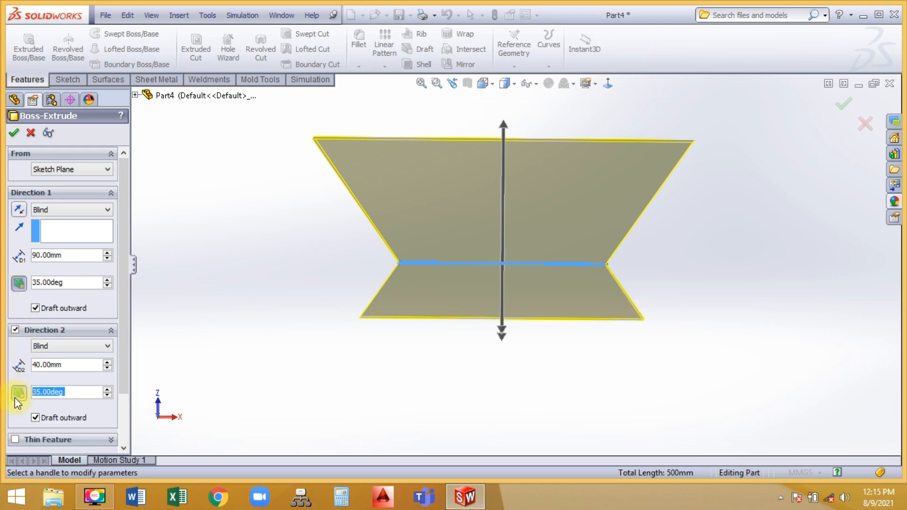
click(38, 416)
click(38, 417)
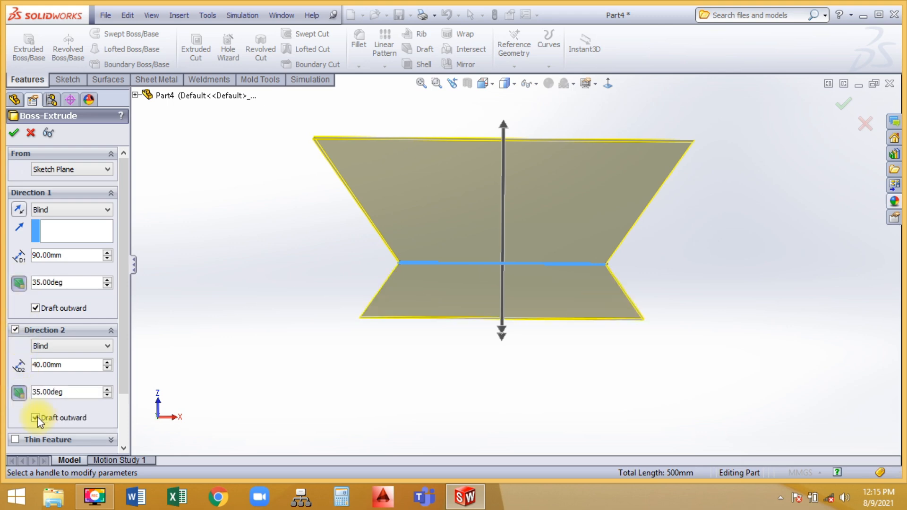
click(20, 394)
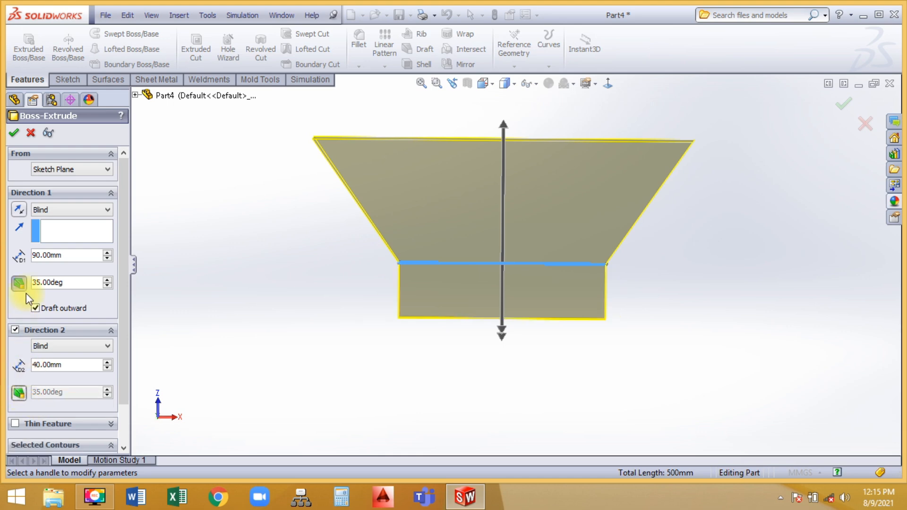
click(22, 285)
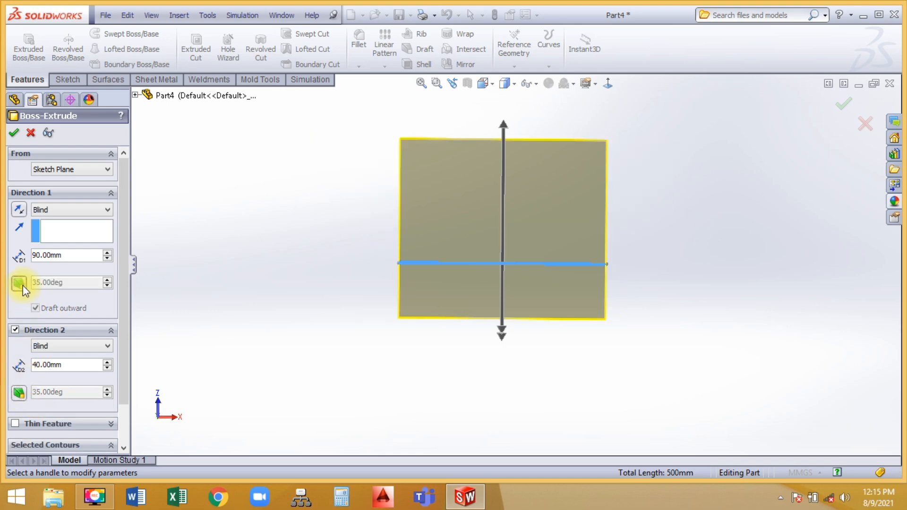
Disable Direction 2 and set the extrusion to Mid Plane with a depth of 70 mm.
click(15, 329)
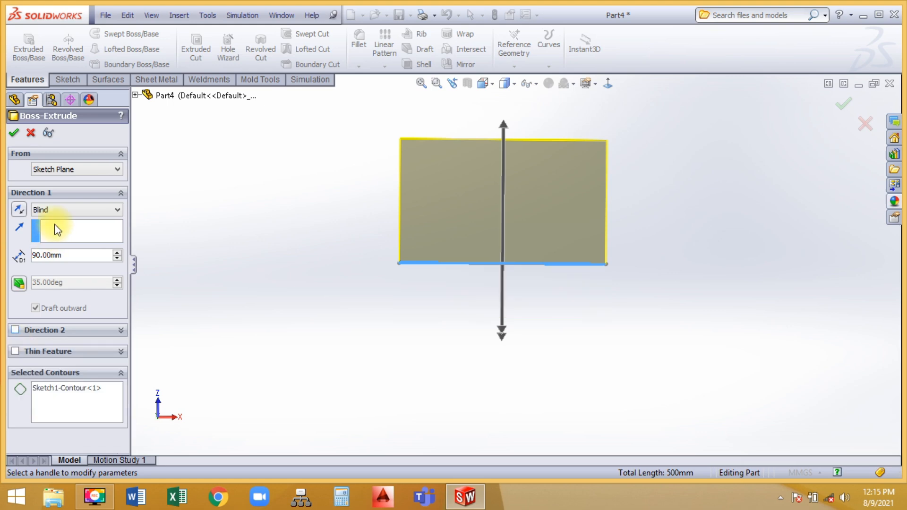
click(55, 211)
click(50, 265)
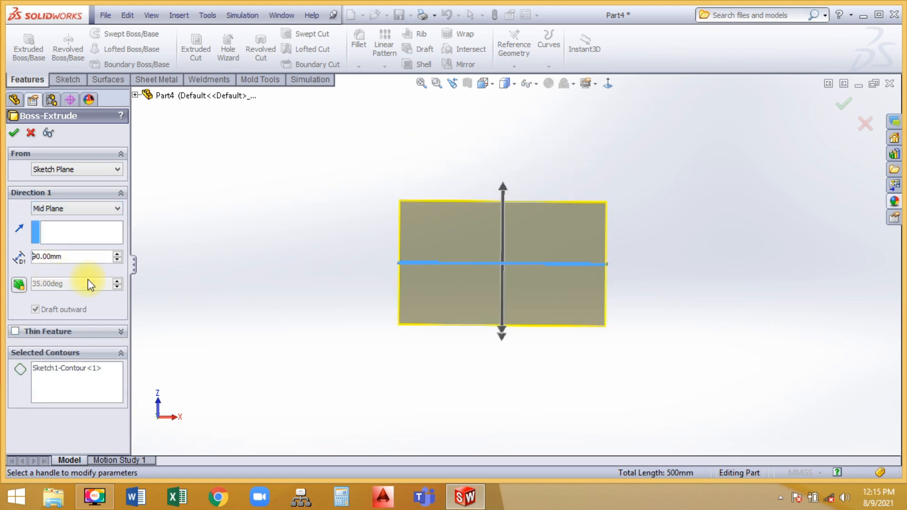
click(116, 259)
click(117, 260)
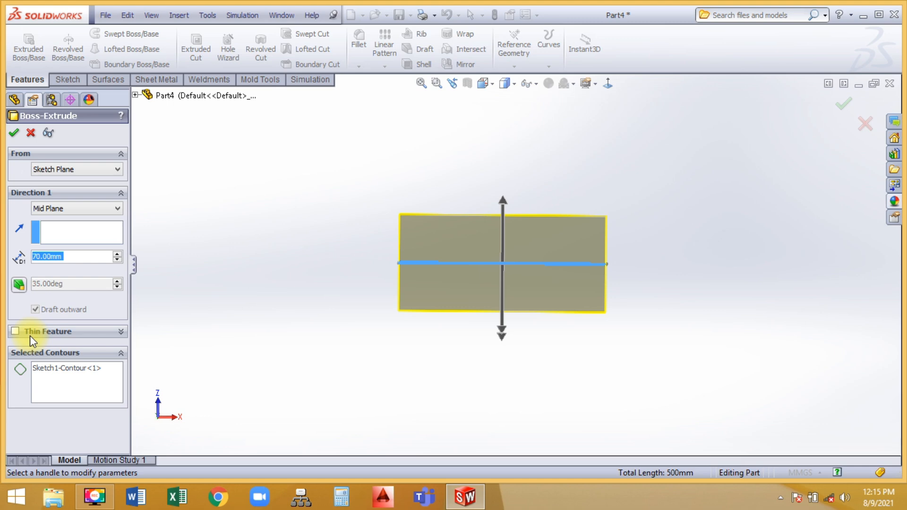
Enable Thin Feature on the extrusion with the Mid-Plane type and a wall thickness of 40 mm.
middle_drag(216, 255, 202, 341)
click(16, 331)
middle_drag(174, 284, 244, 348)
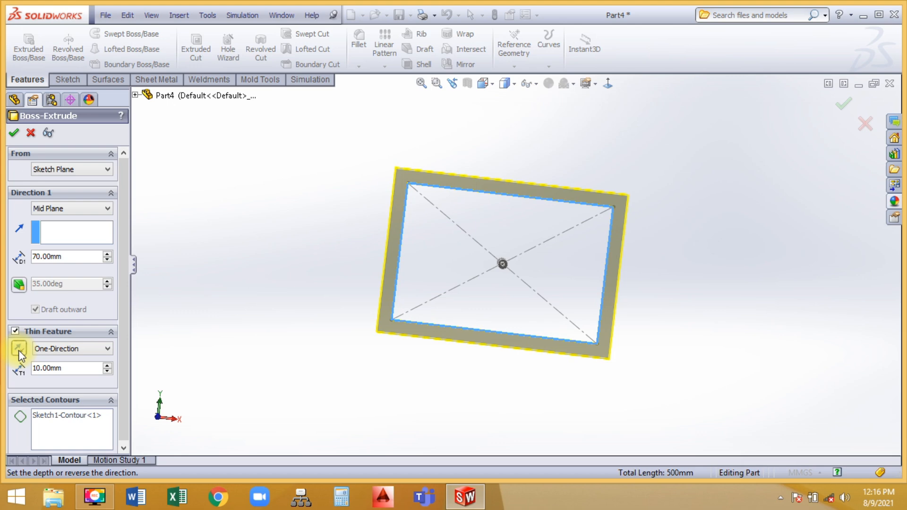
click(67, 349)
click(55, 368)
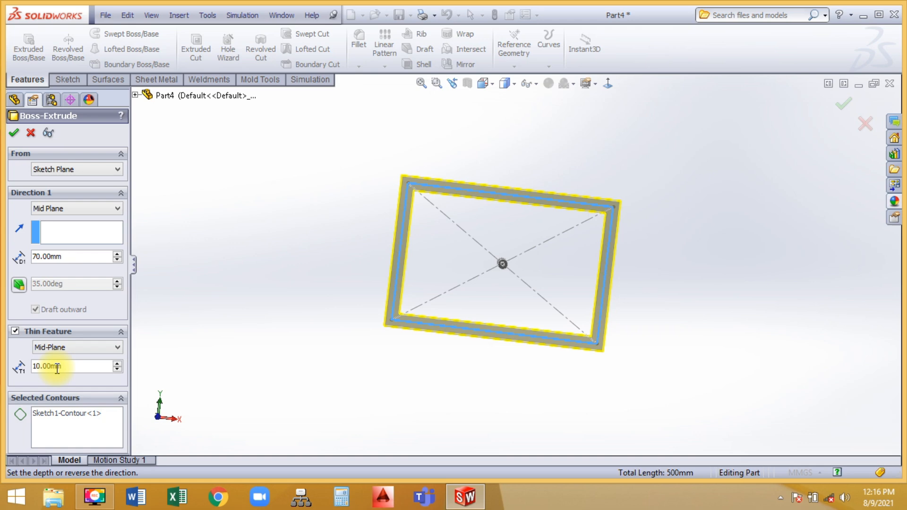
click(117, 363)
click(117, 364)
click(117, 363)
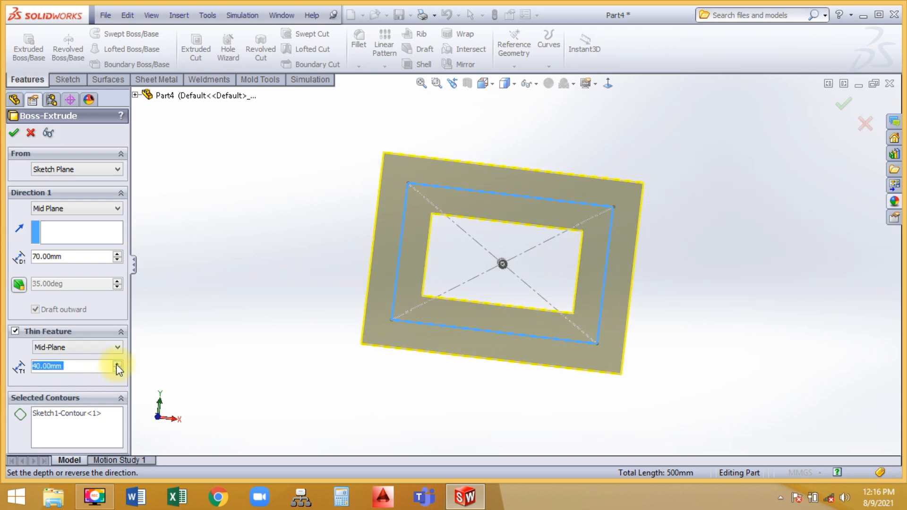
Try a Two-Direction thin wall with thicknesses of 20 mm and 30 mm, and turn Thin Feature off.
click(70, 346)
click(49, 375)
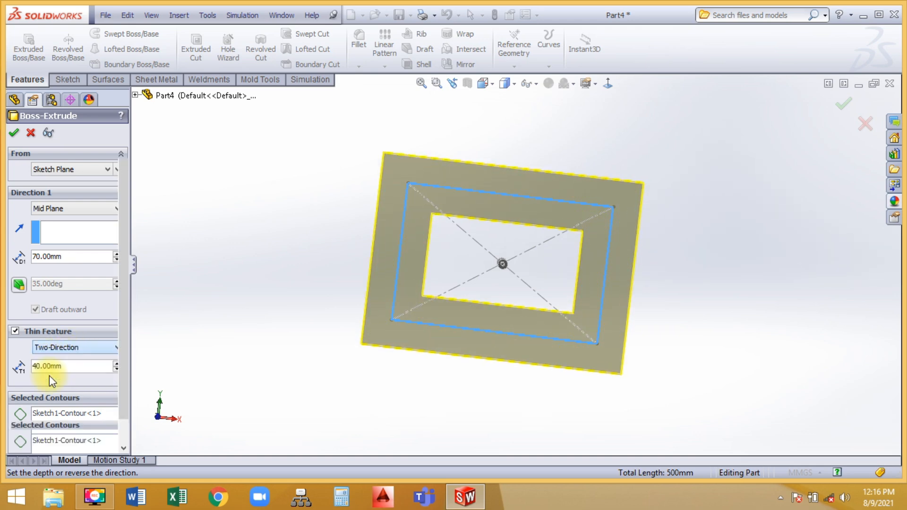
click(107, 370)
click(107, 369)
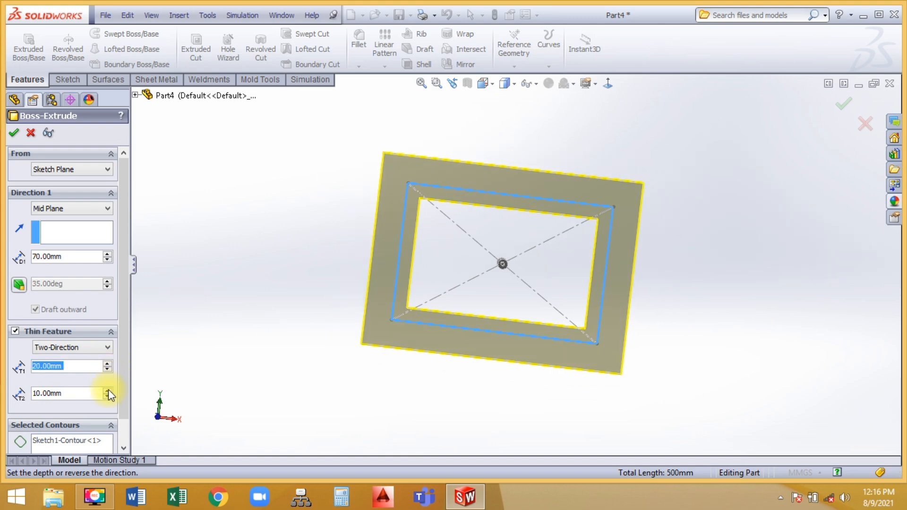
click(108, 391)
click(108, 390)
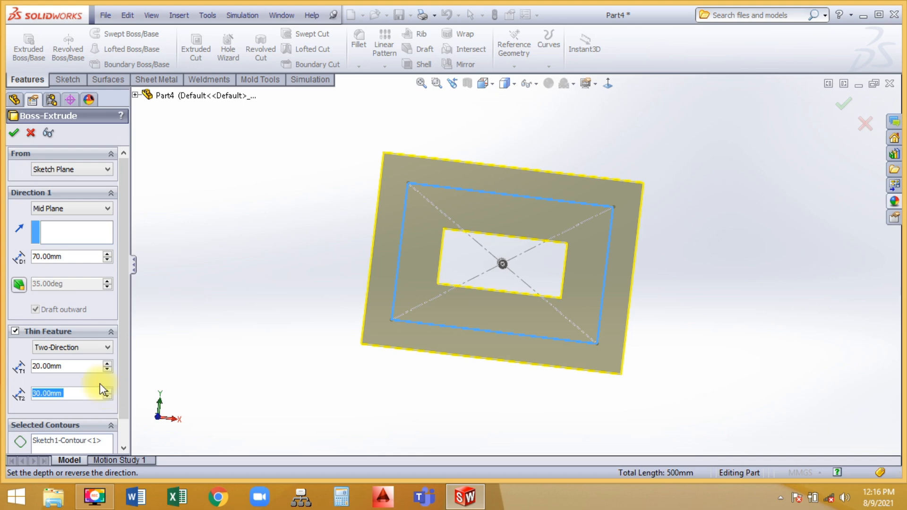
click(15, 331)
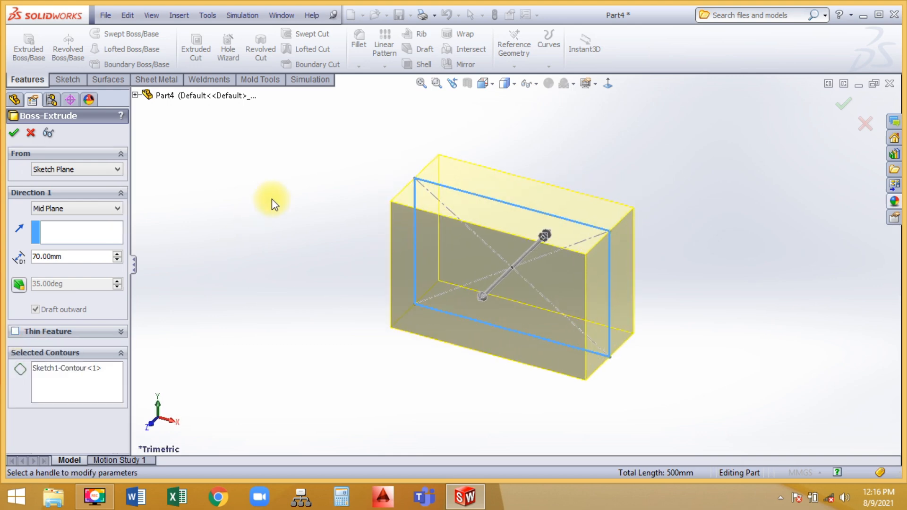
Set the Mid Plane extrusion depth to 60 mm and finish the solid block.
middle_drag(271, 199, 257, 358)
click(117, 260)
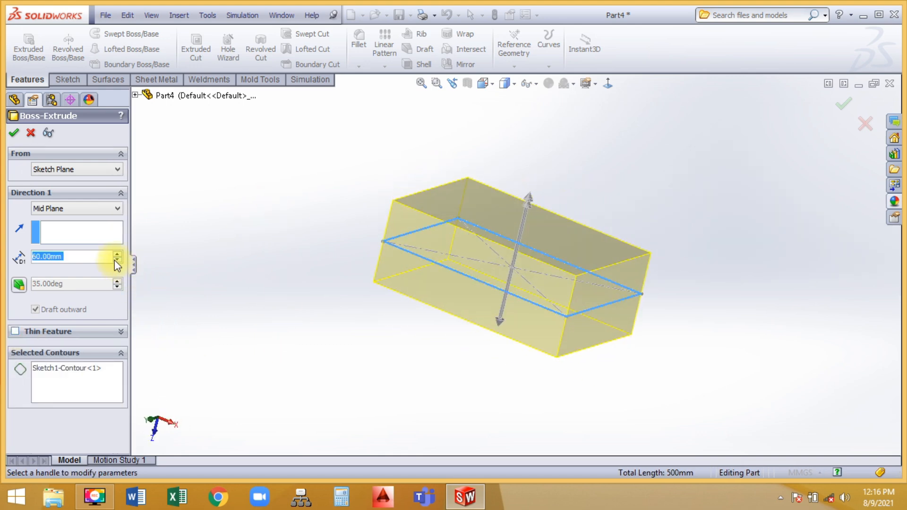
click(14, 135)
middle_drag(336, 176, 321, 204)
scroll(656, 230, down, 1)
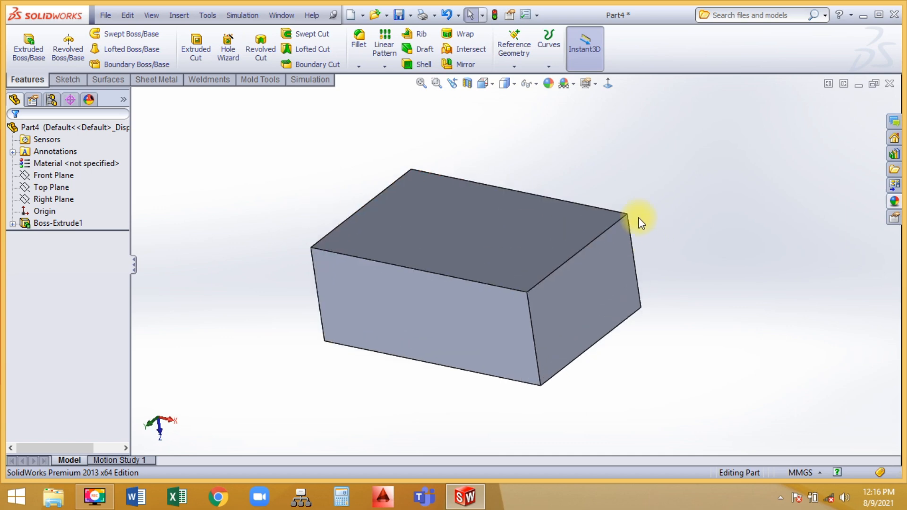
Start a sketch on the block's large upper face and draw a circle about 15 mm in diameter near its upper-left corner.
click(479, 233)
click(443, 305)
click(611, 285)
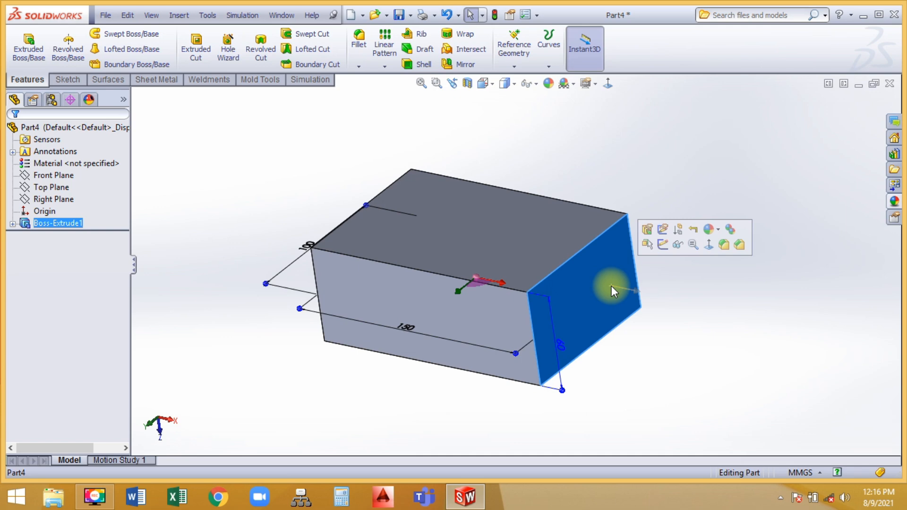
click(495, 226)
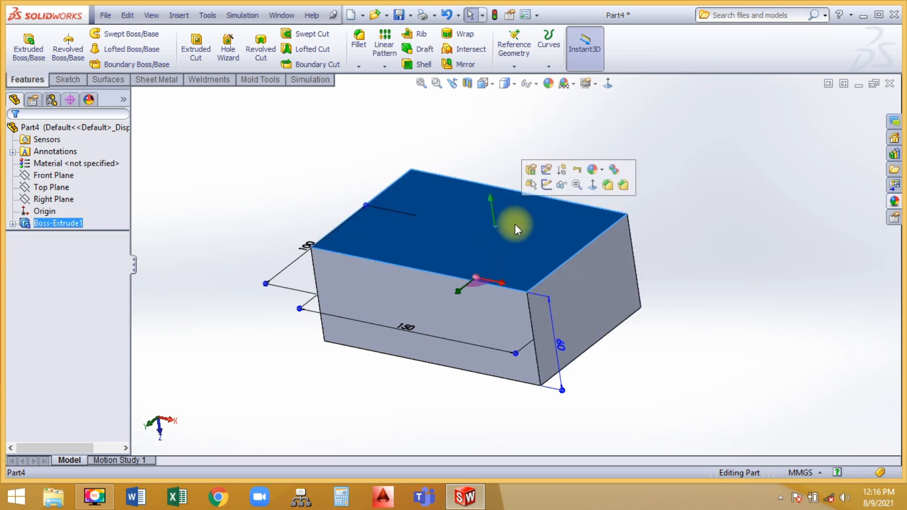
click(546, 186)
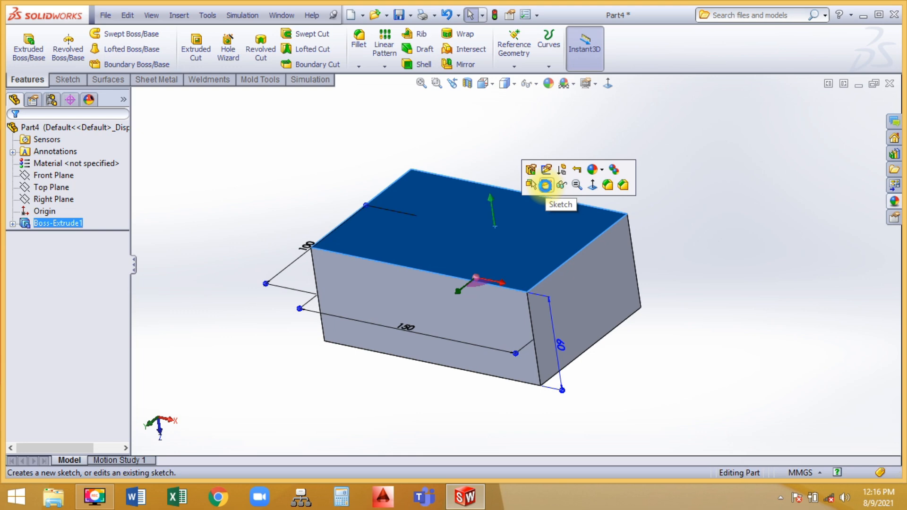
click(82, 80)
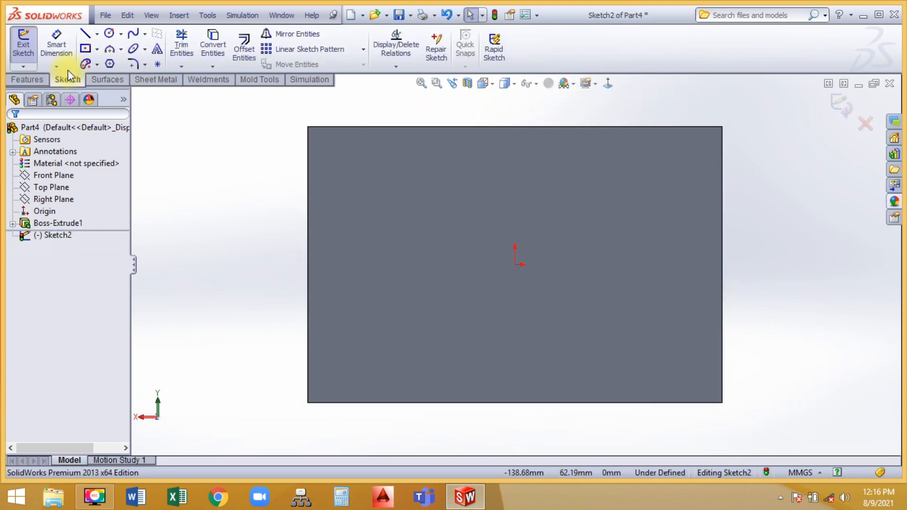
click(109, 33)
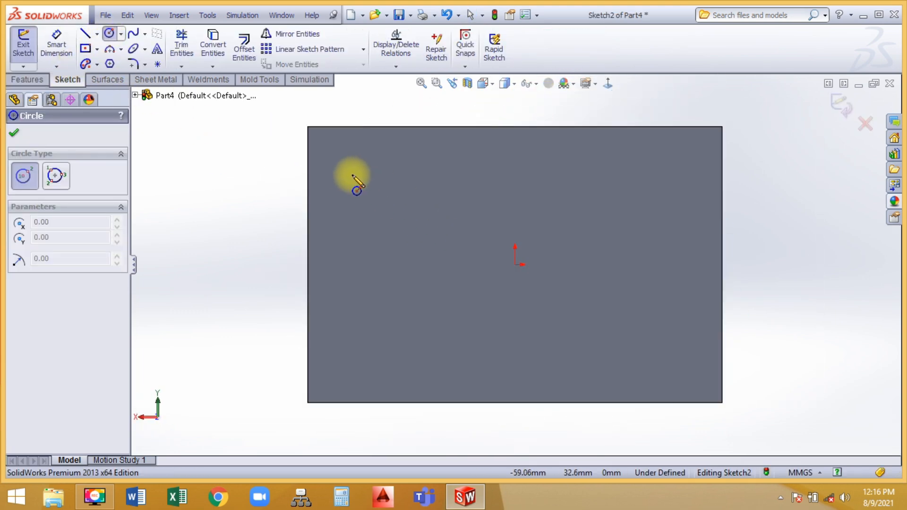
drag(352, 174, 353, 196)
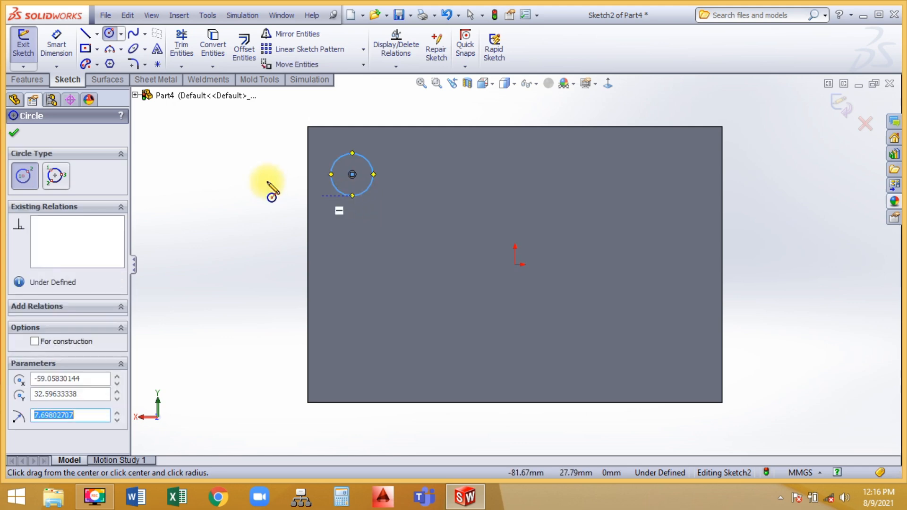
Dimension the circle's centre 18 mm from the upper edge of the face.
click(47, 43)
click(362, 126)
click(350, 174)
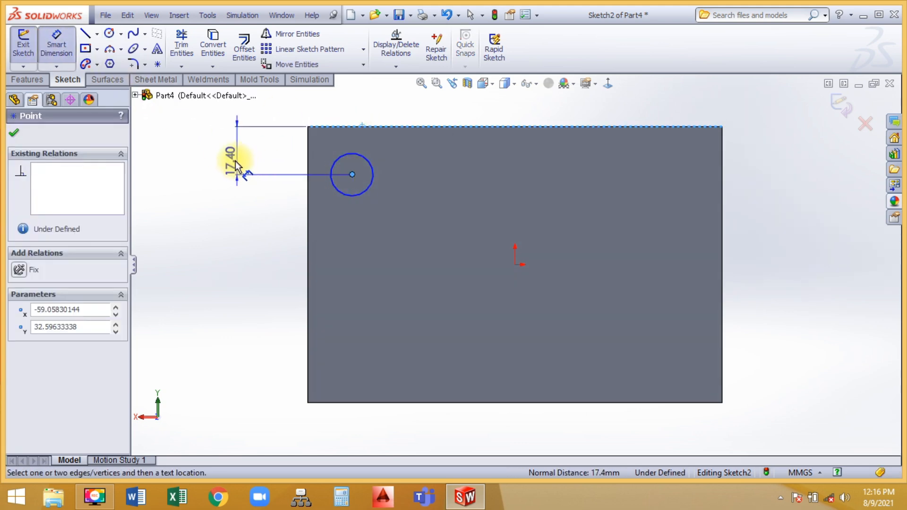
click(231, 160)
text(18)
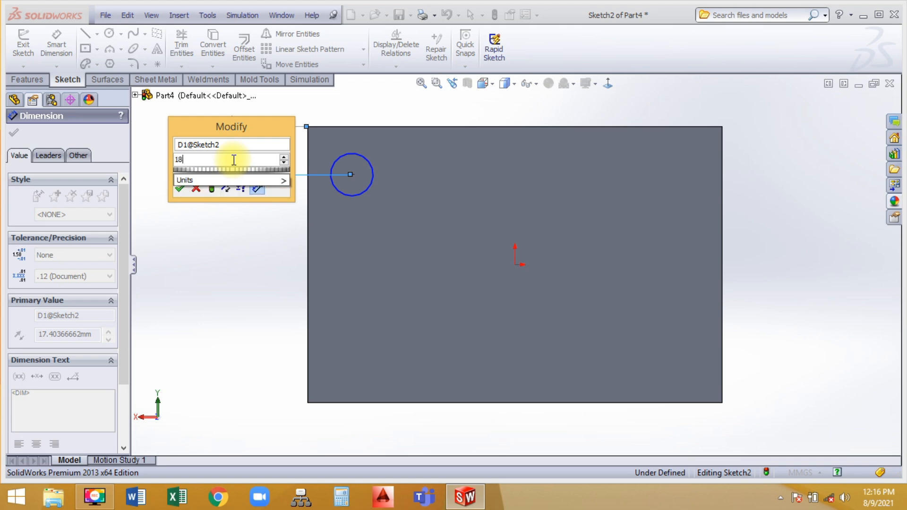
key(Return)
Dimension the circle's centre 16 mm from the left edge of the face.
click(307, 167)
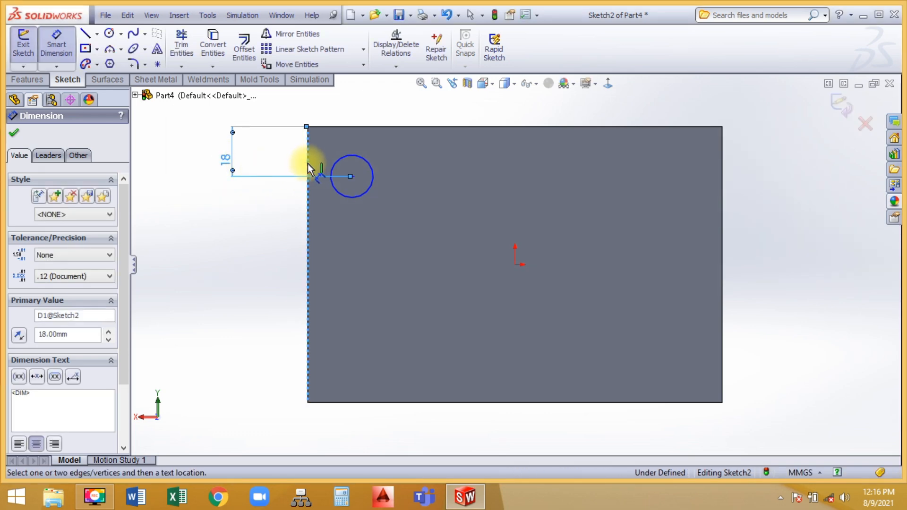
click(352, 176)
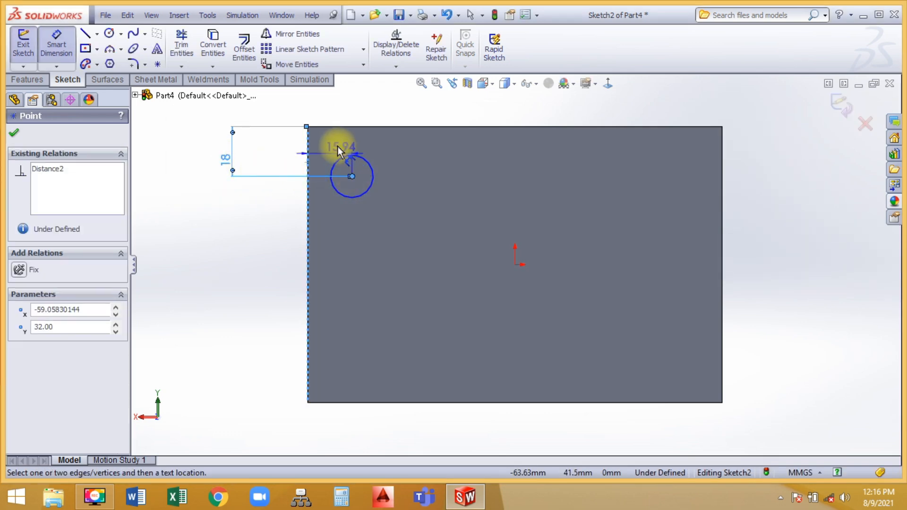
click(331, 112)
text(16)
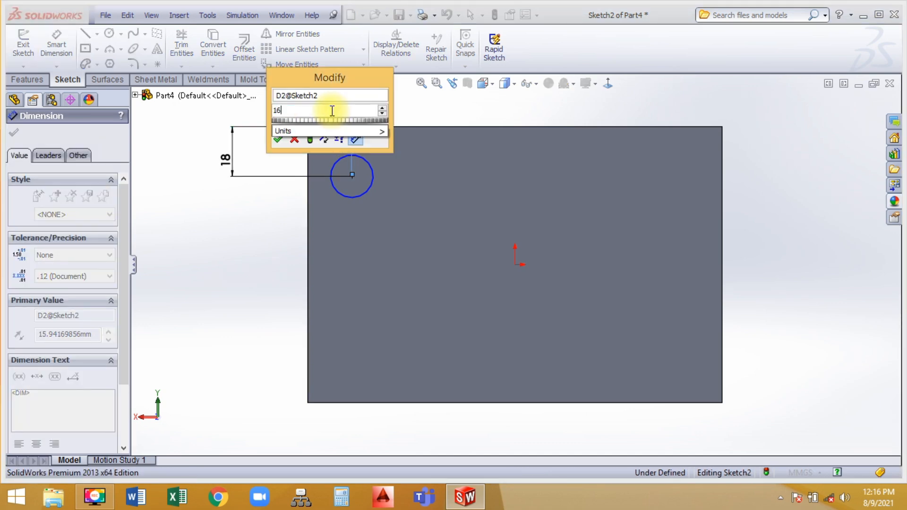
key(Return)
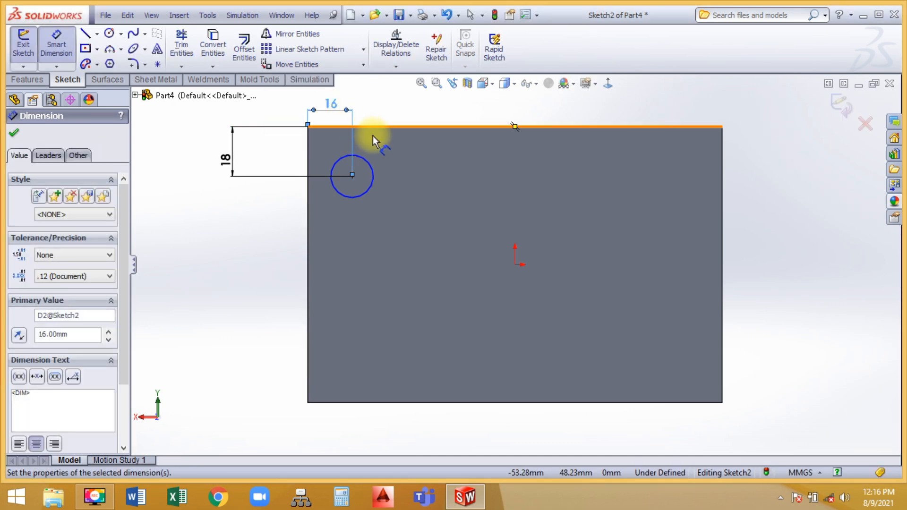
Dimension the circle's diameter as 16 mm and exit the sketch.
click(372, 169)
click(411, 185)
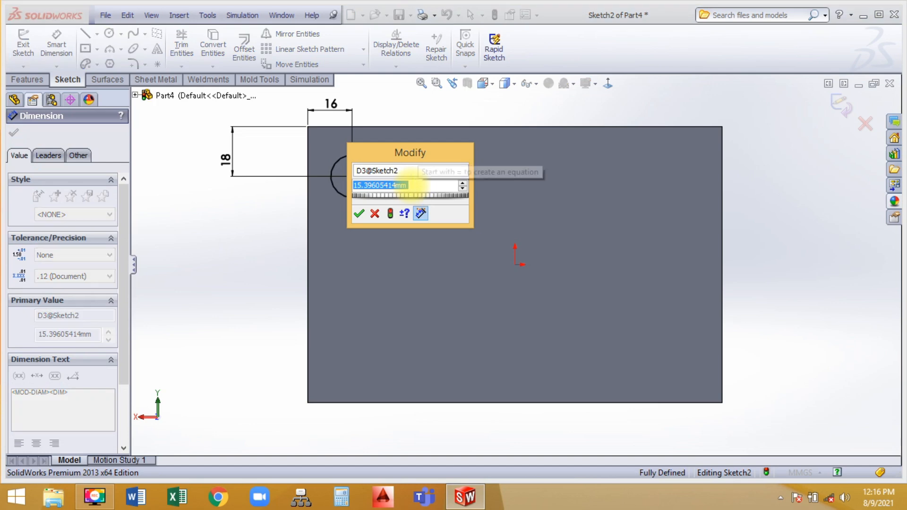
text(16)
key(Return)
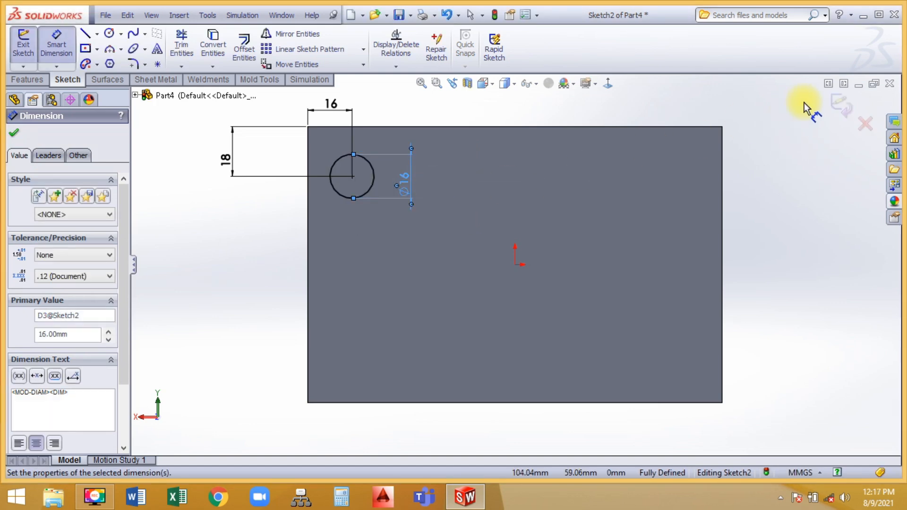
click(839, 100)
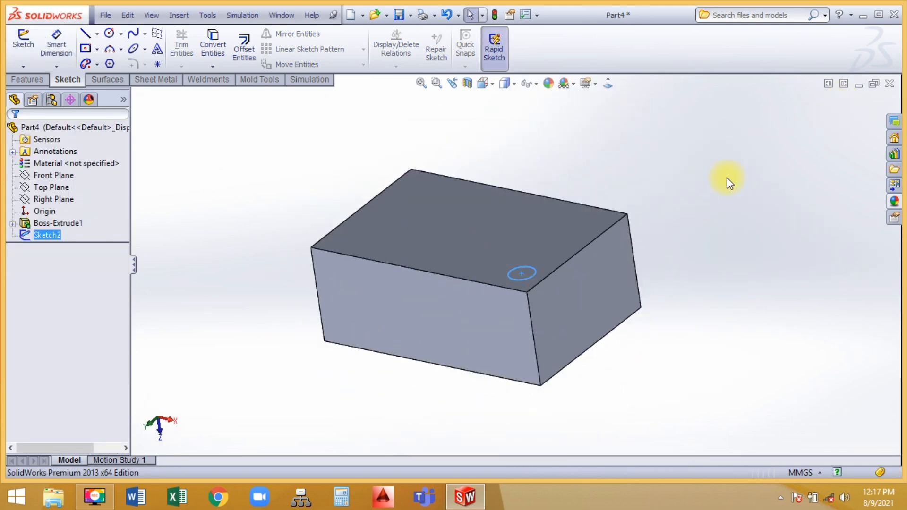
Start an Extruded Boss/Base from the circle sketch with a Blind depth of 20 mm, merged with the block.
mouse_move(724, 183)
middle_down()
mouse_move(554, 284)
mouse_move(543, 370)
mouse_move(532, 322)
mouse_move(407, 243)
middle_up()
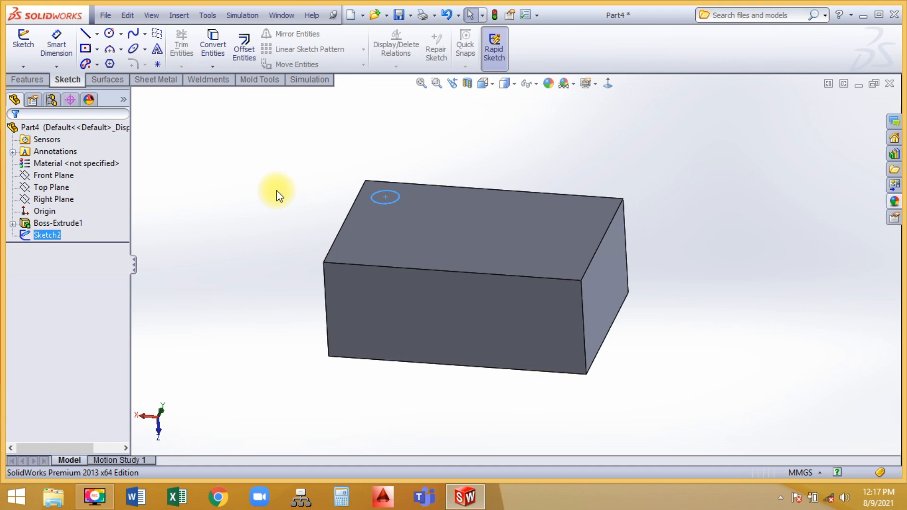
click(39, 80)
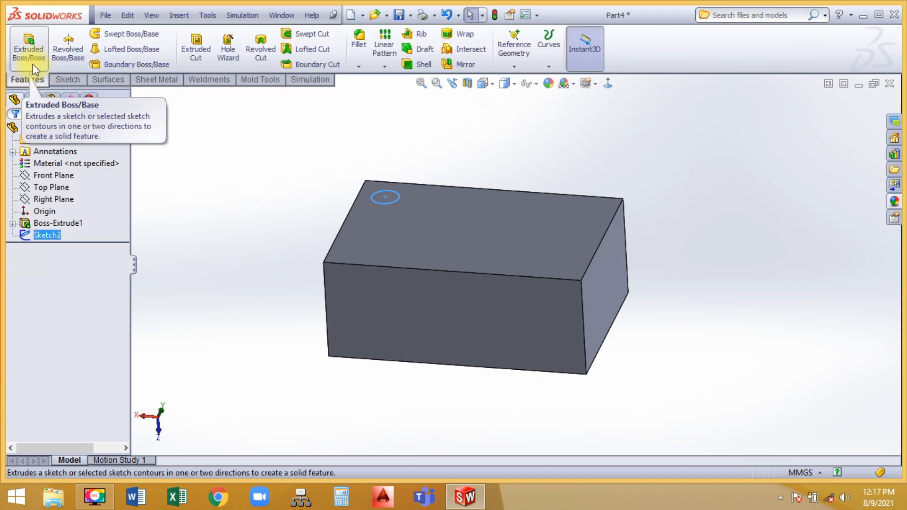
click(30, 53)
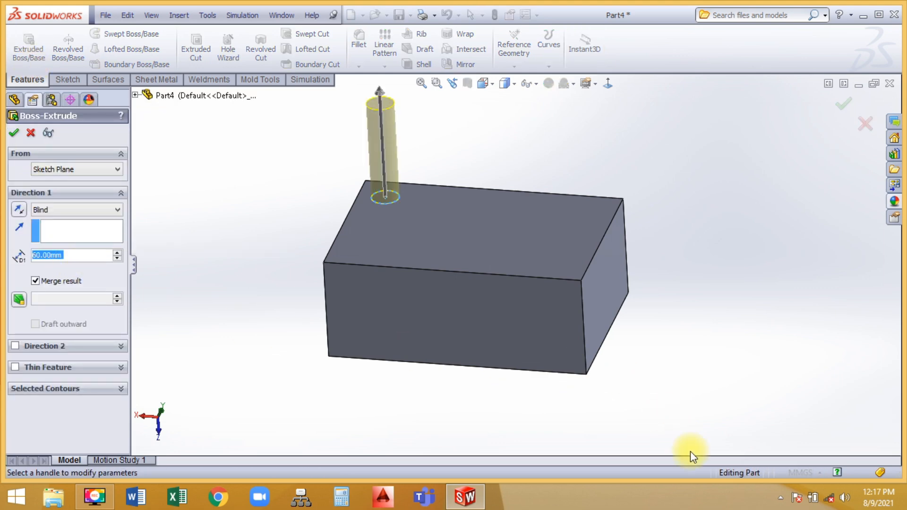
text(20)
key(Return)
middle_drag(806, 300, 816, 235)
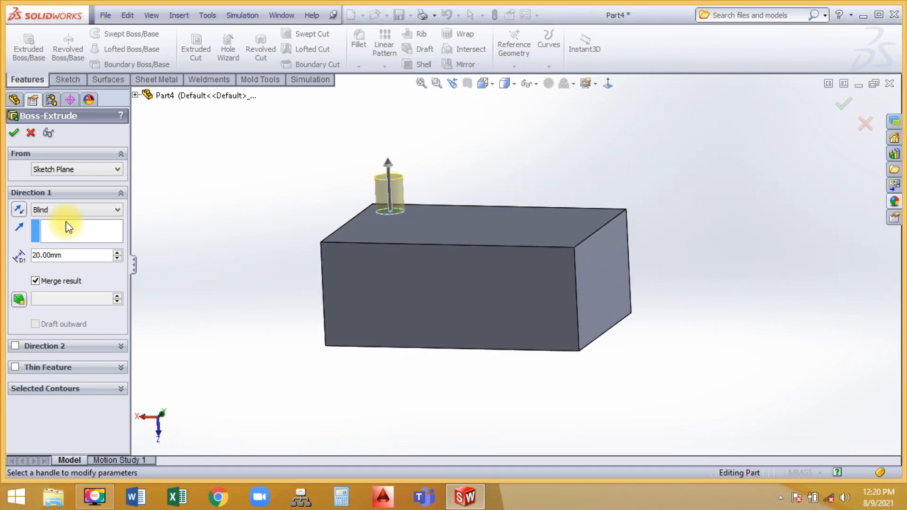
drag(73, 255, 26, 255)
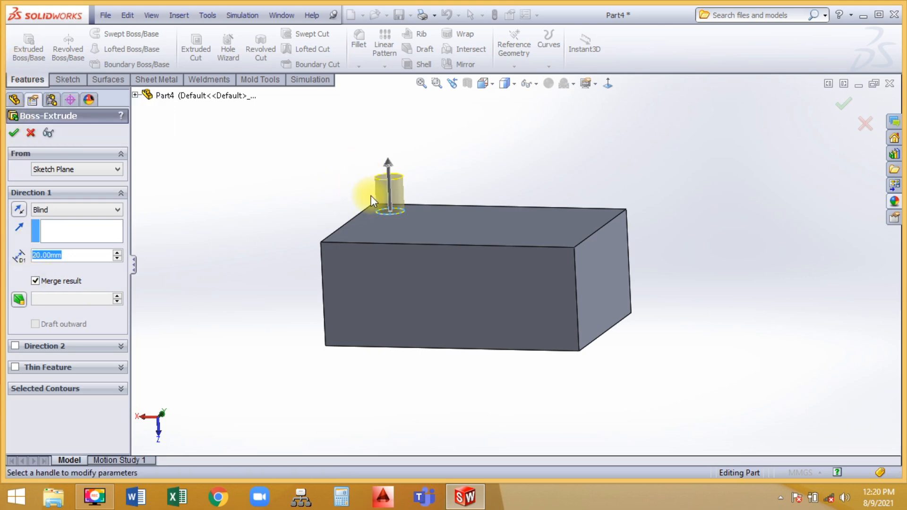
Add a 13° inward draft to the circular boss and finish the extrusion.
click(19, 299)
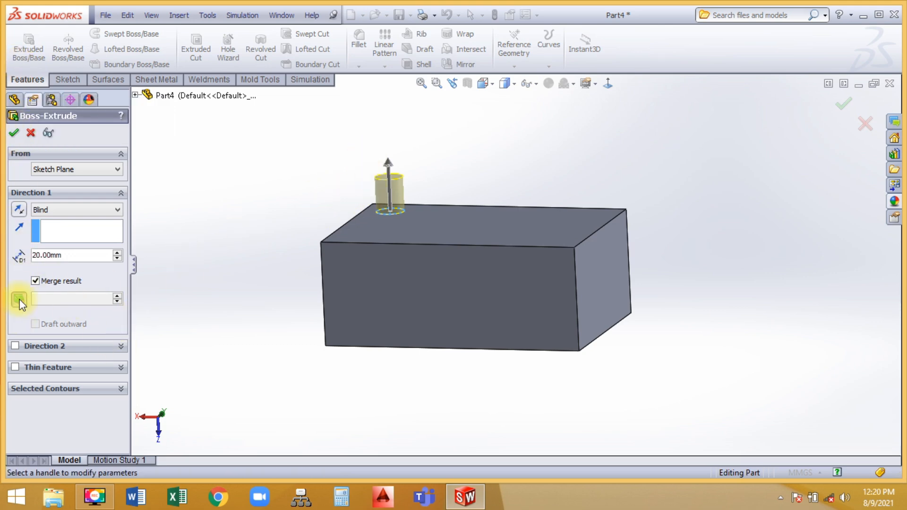
click(118, 303)
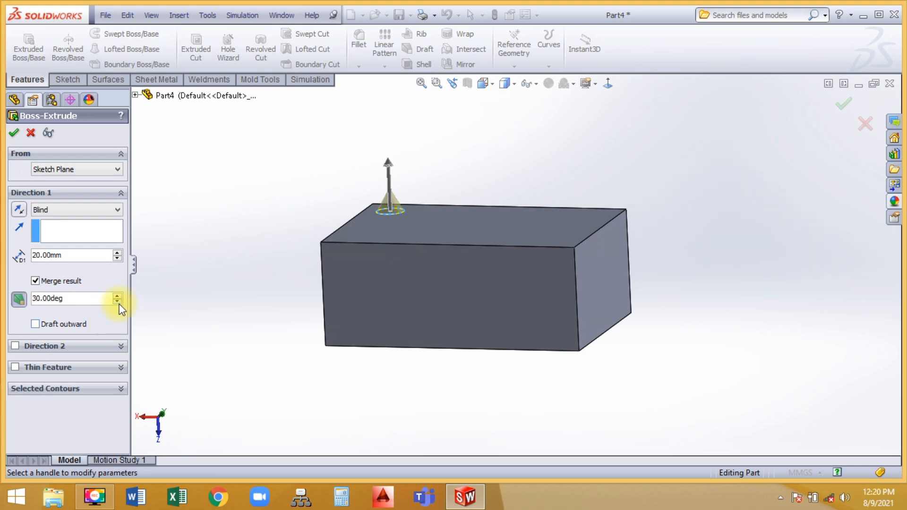
click(119, 304)
click(119, 304)
click(119, 304)
click(118, 304)
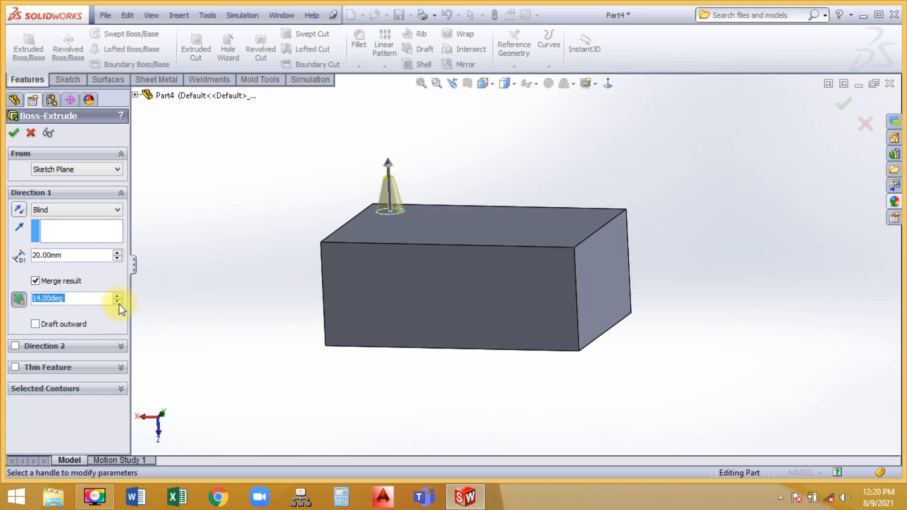
click(118, 303)
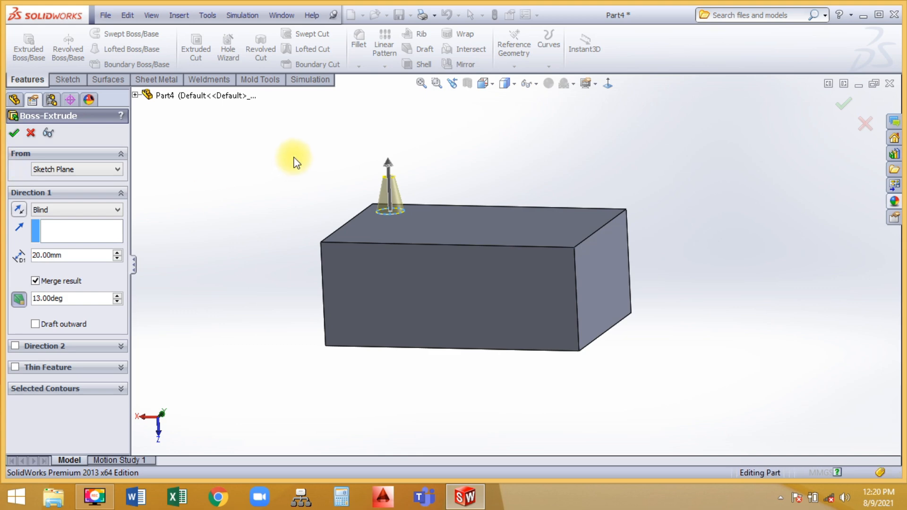
key(Return)
middle_drag(517, 176, 486, 211)
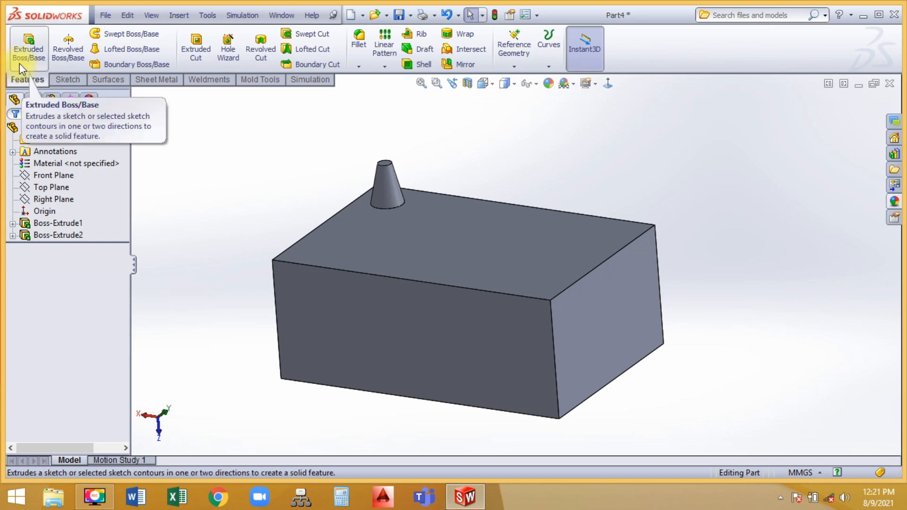
Sketch a circle on the block's long front side face, centred about 47 mm to the left of the origin and level with it, and exit the sketch.
scroll(374, 161, up, 1)
middle_drag(373, 162, 379, 138)
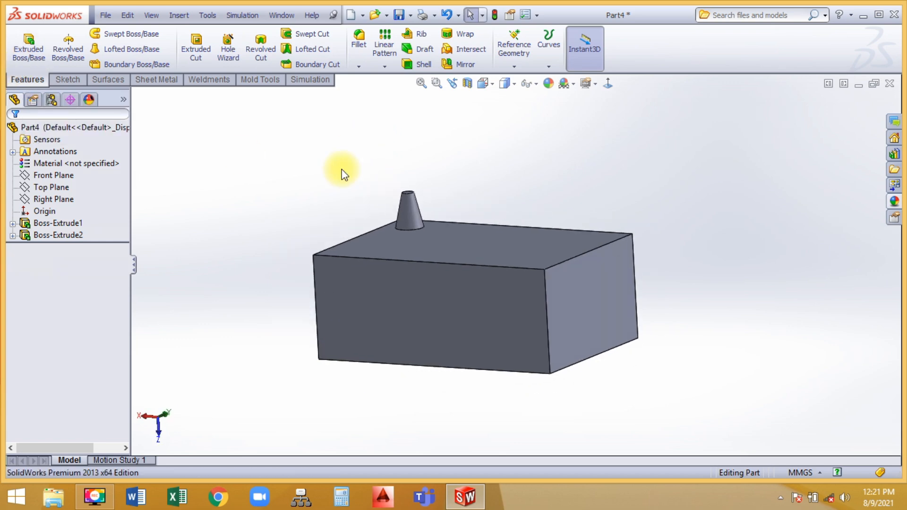
click(414, 294)
click(465, 257)
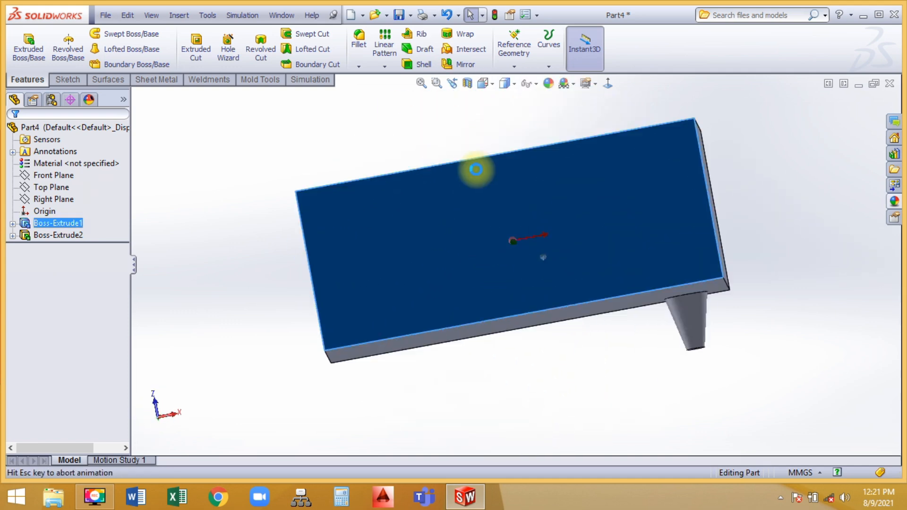
click(65, 80)
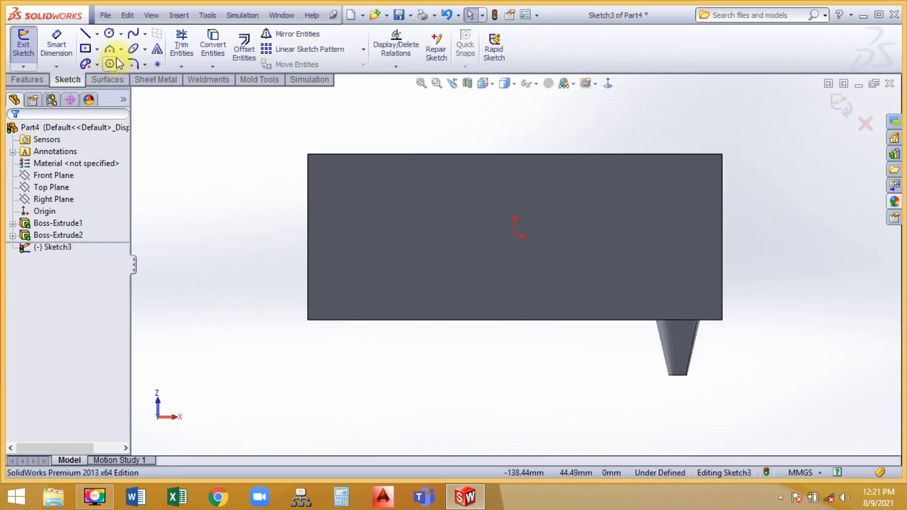
click(108, 34)
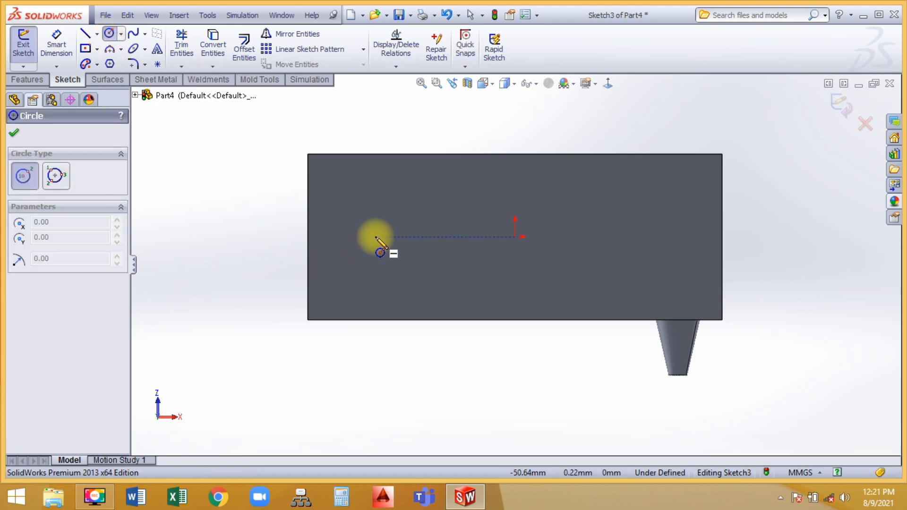
click(385, 237)
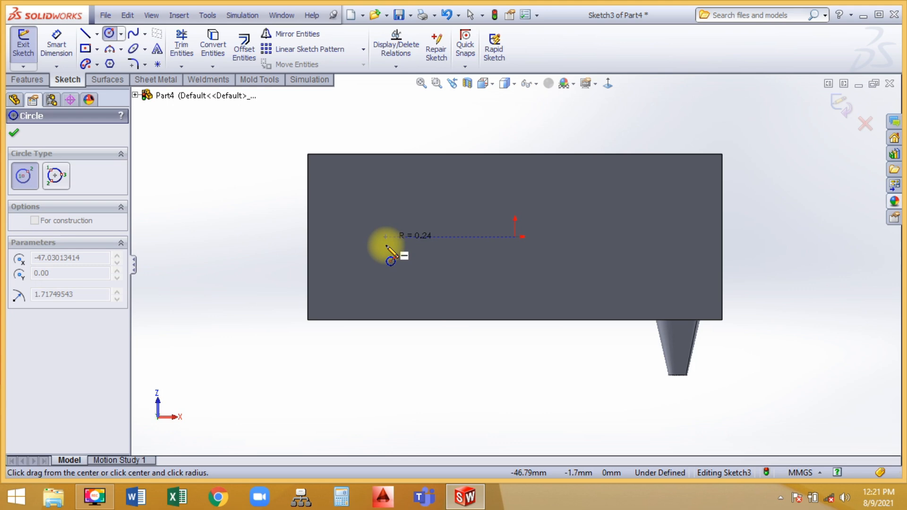
click(384, 273)
right_click(260, 110)
click(268, 114)
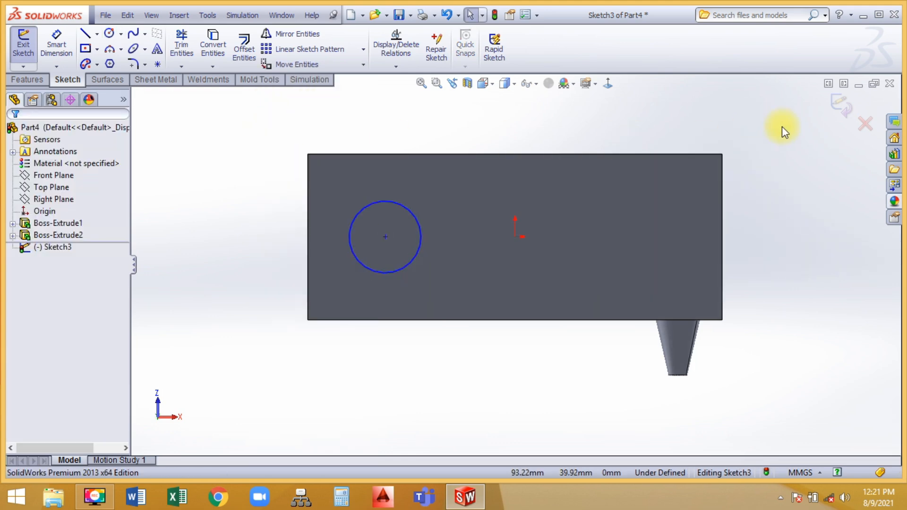
click(840, 102)
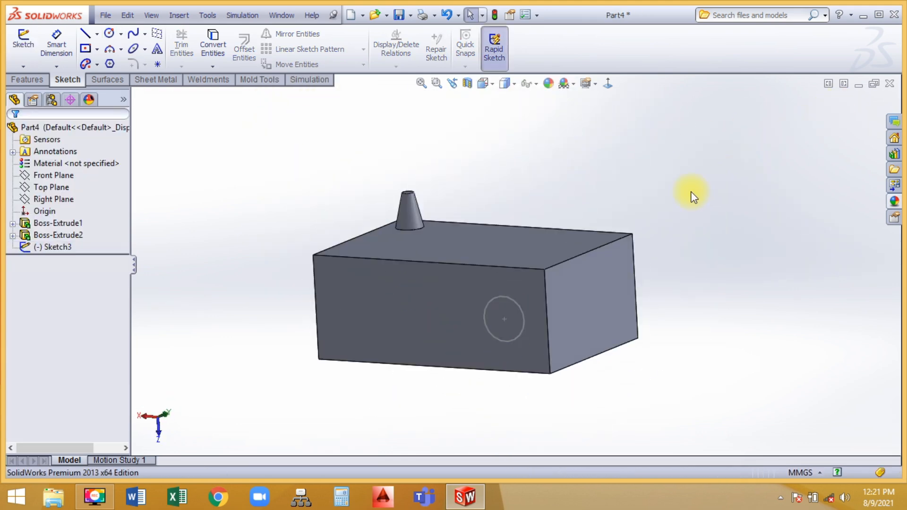
Cut the side-face circle into the block with an Extruded Cut set to a Blind depth of 40 mm.
click(37, 83)
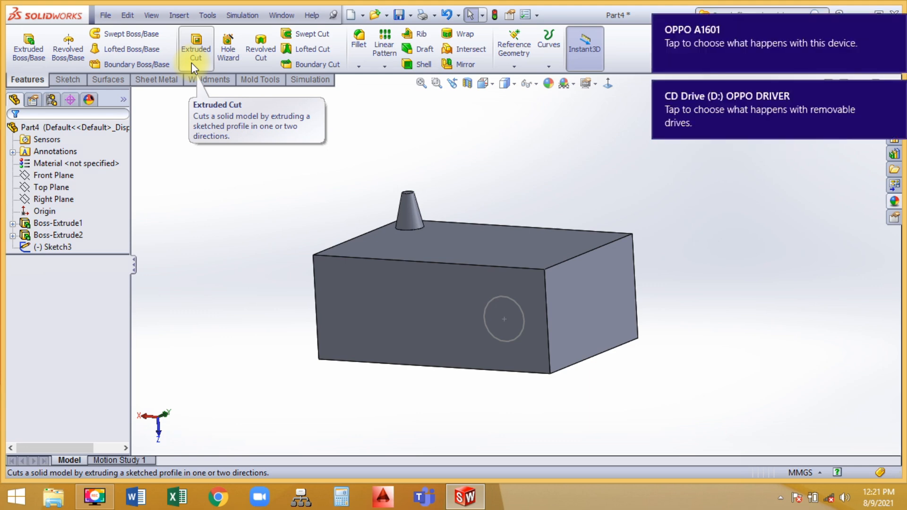
click(192, 62)
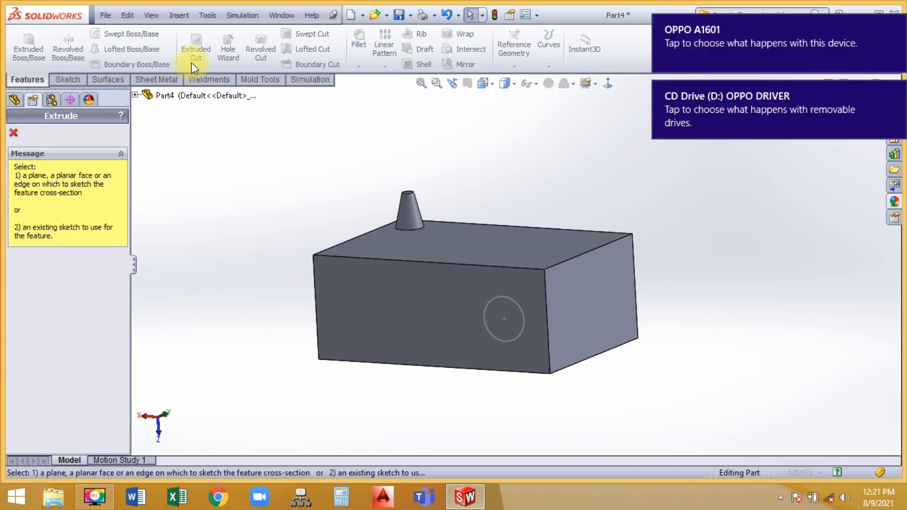
click(502, 299)
middle_drag(685, 259, 637, 268)
middle_drag(225, 327, 275, 305)
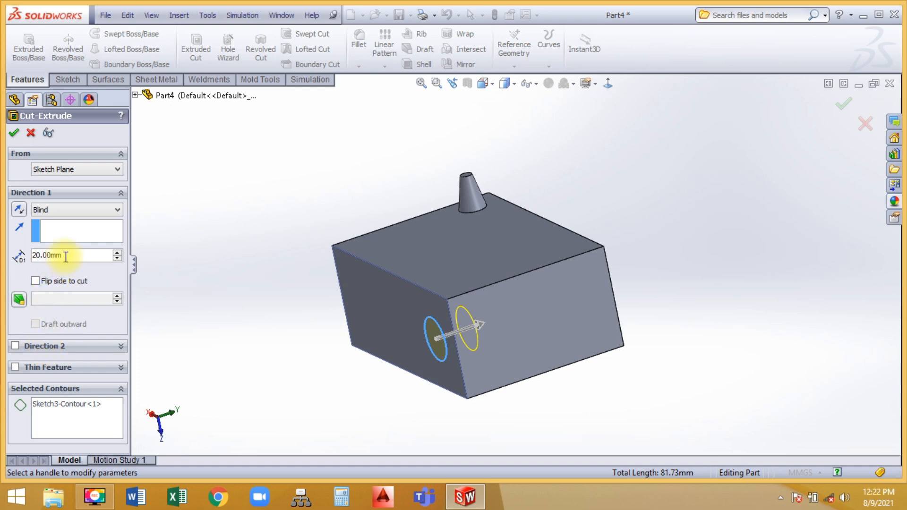
drag(67, 258, 24, 257)
click(116, 252)
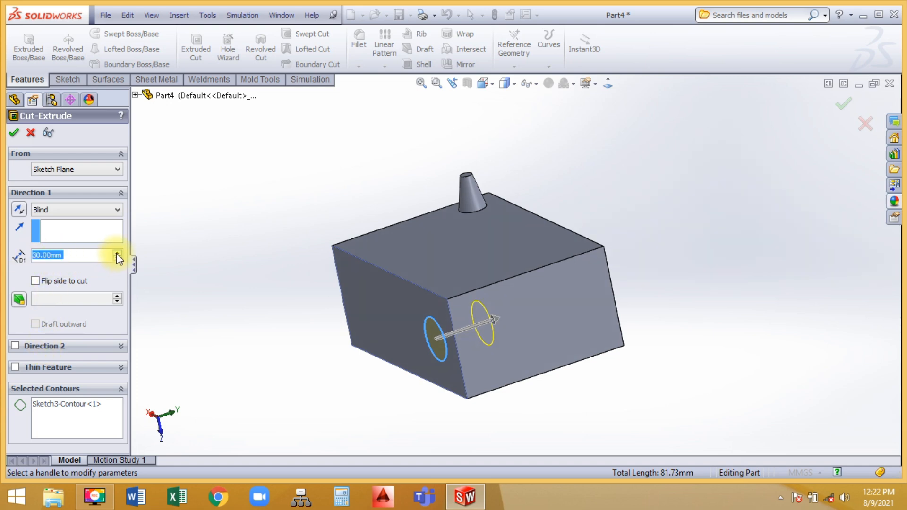
click(117, 253)
click(13, 133)
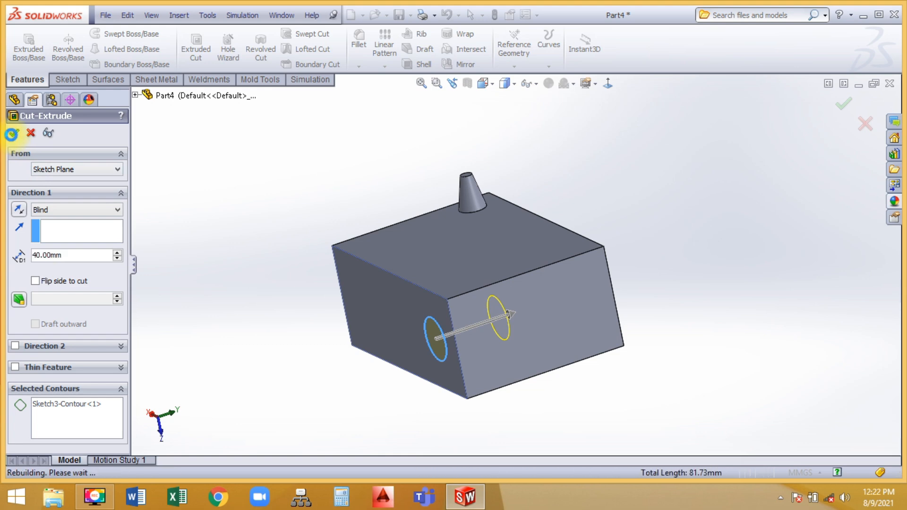
middle_drag(277, 223, 236, 227)
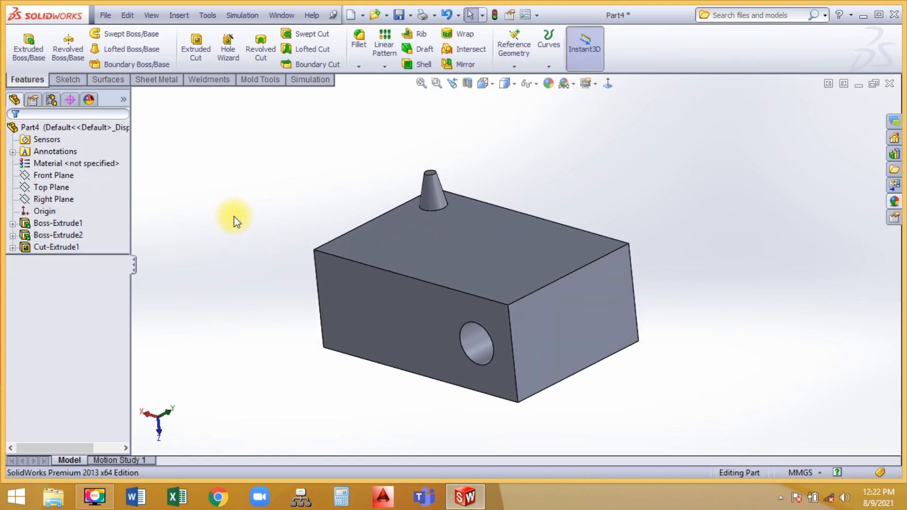
Undo the circular cut and try a new Extruded Cut of the circle with a 40 mm Blind second direction, switched off again.
key(ctrl+z)
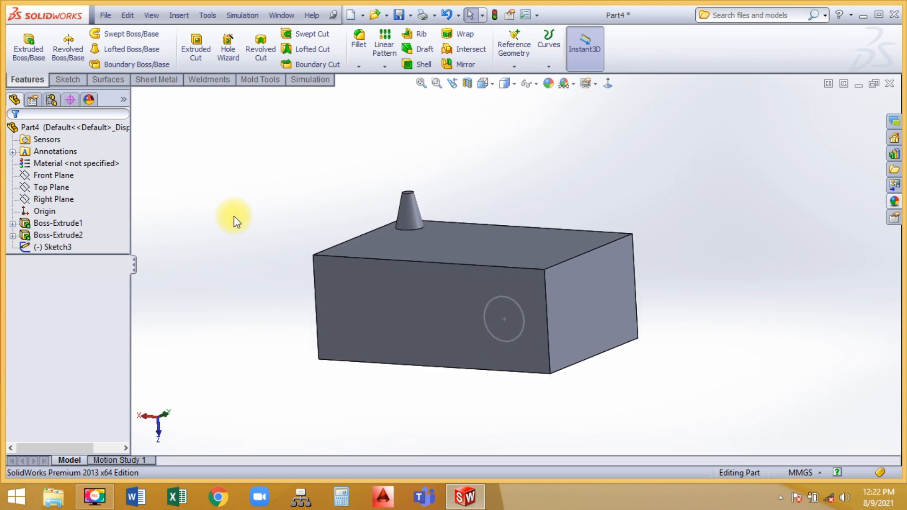
middle_drag(276, 199, 253, 173)
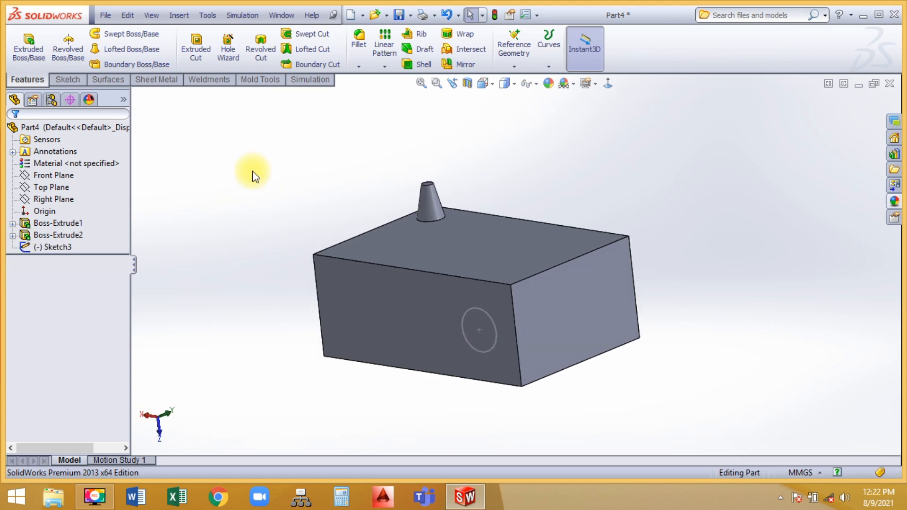
click(196, 48)
click(471, 309)
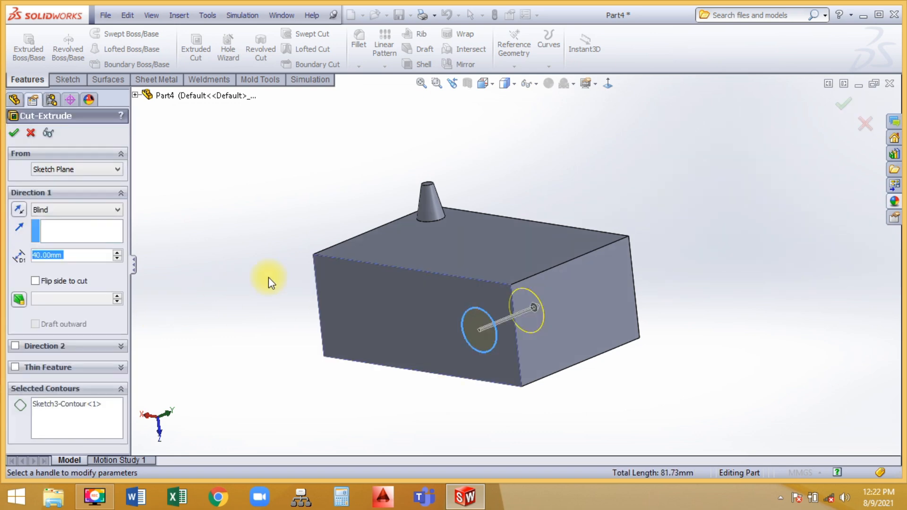
click(15, 346)
mouse_move(248, 284)
middle_down()
mouse_move(222, 278)
mouse_move(239, 289)
middle_up()
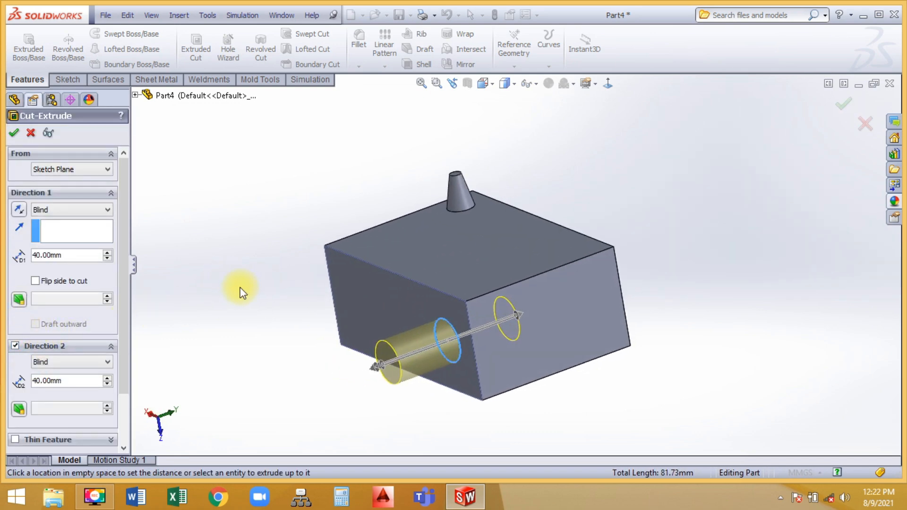
click(15, 345)
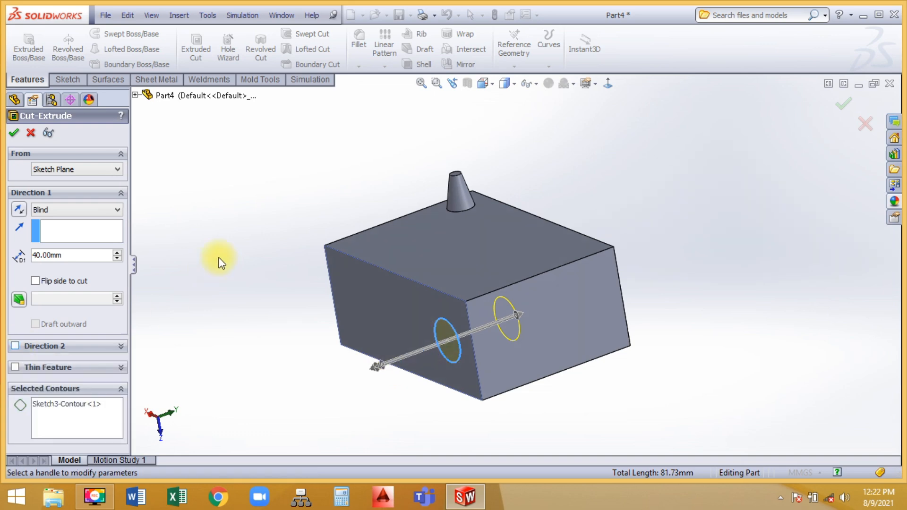
Add a 13° inward draft to the 40 mm Blind circular cut and finish it.
middle_drag(217, 259, 237, 263)
click(21, 301)
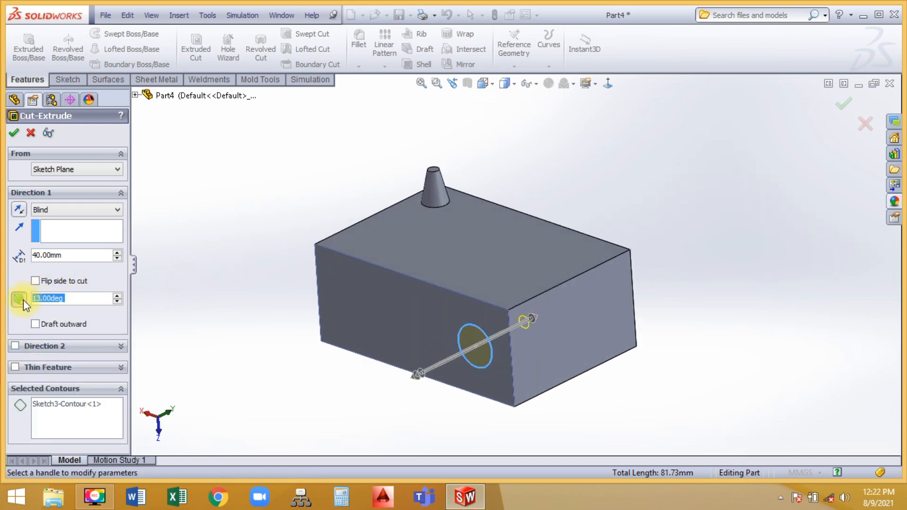
click(13, 132)
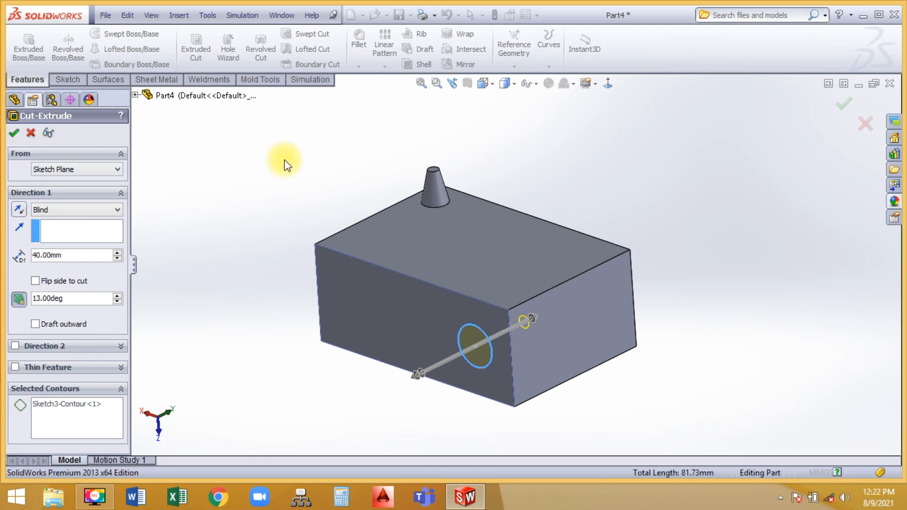
middle_drag(265, 245, 272, 228)
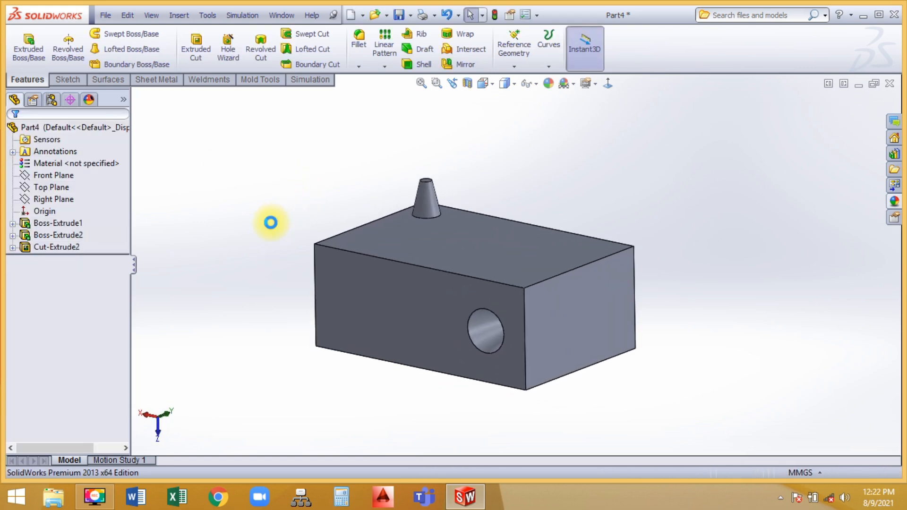
Undo the drafted cut and cut the side-face circle through the block with the Through All end condition.
key(ctrl+z)
click(203, 56)
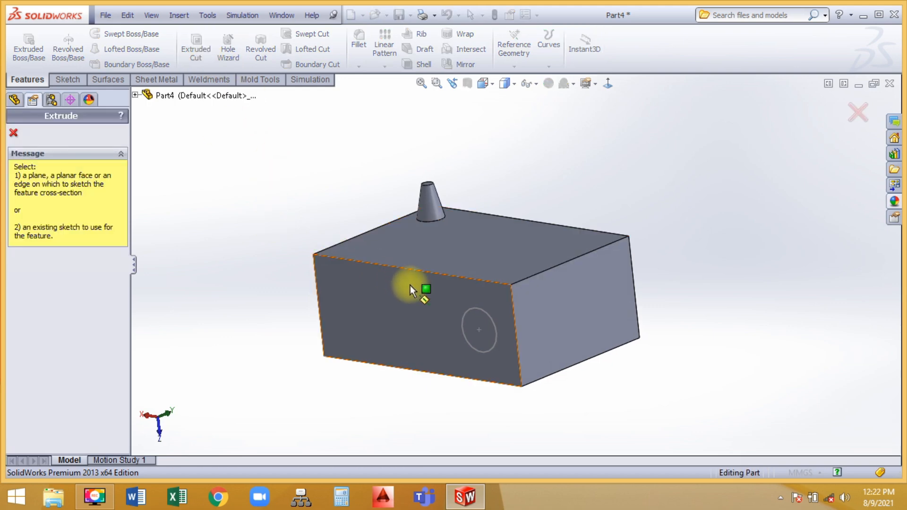
click(484, 310)
click(55, 210)
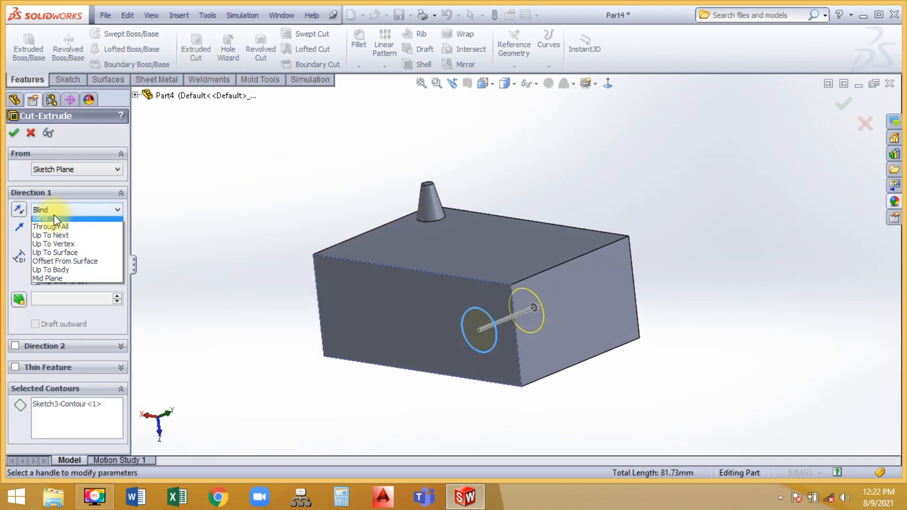
click(54, 229)
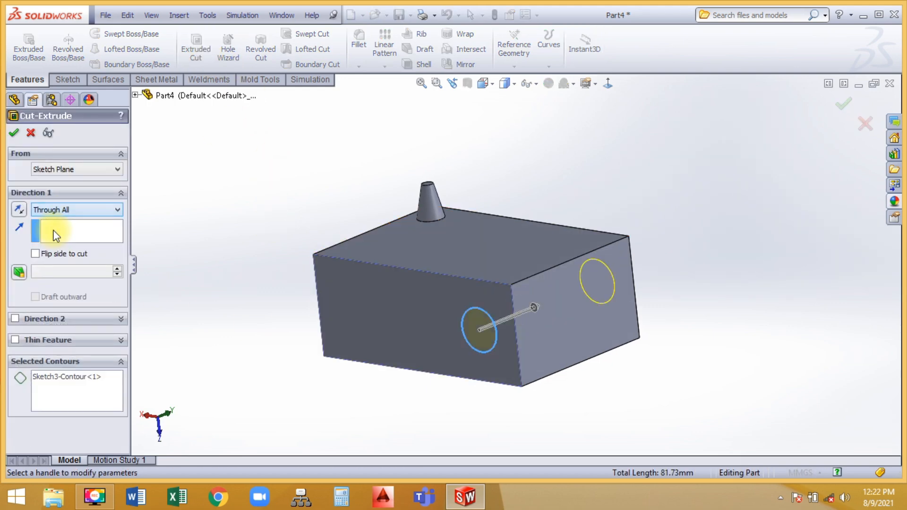
click(14, 133)
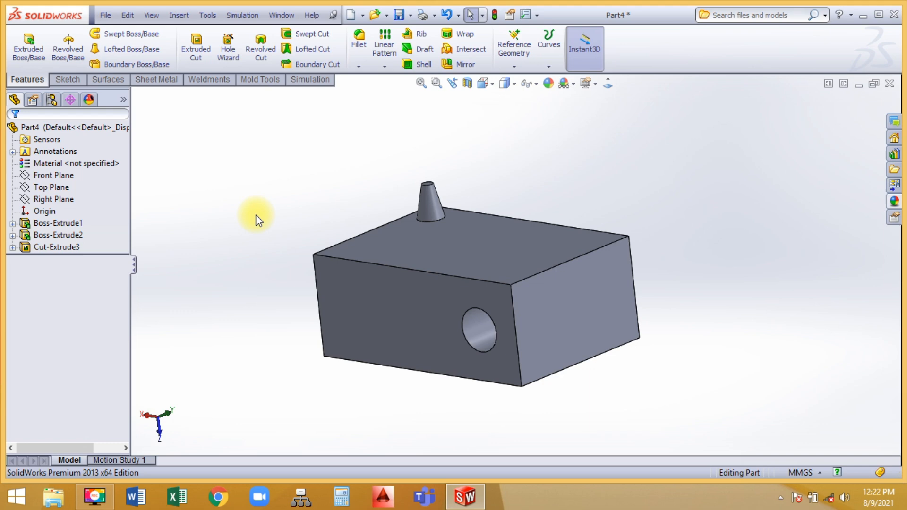
mouse_move(279, 250)
middle_down()
mouse_move(329, 217)
mouse_move(283, 260)
middle_up()
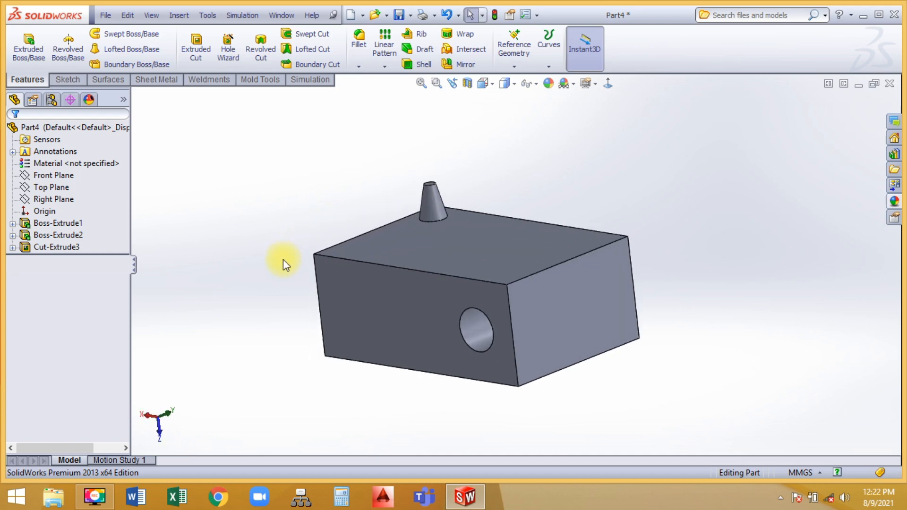
Undo the Through All cut and make a 40 mm Blind cut of the circle with Flip side to cut enabled.
key(ctrl+z)
click(196, 43)
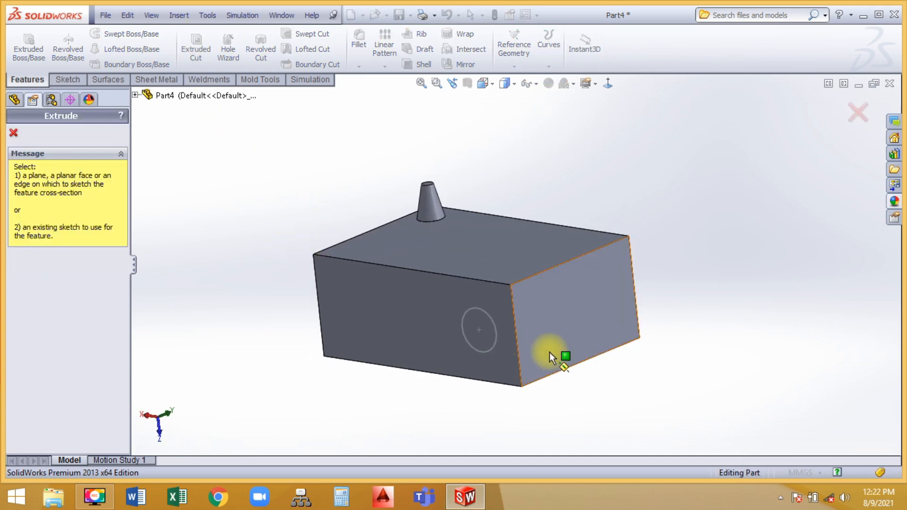
click(487, 310)
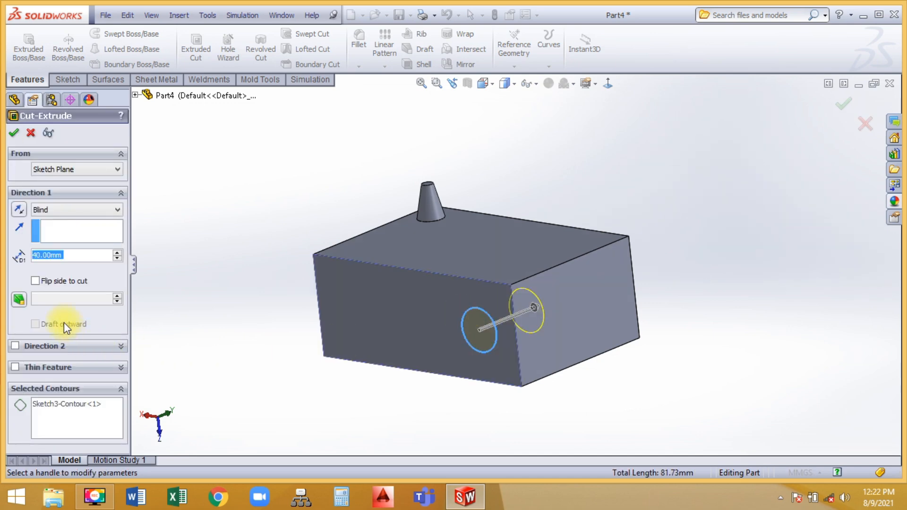
click(43, 282)
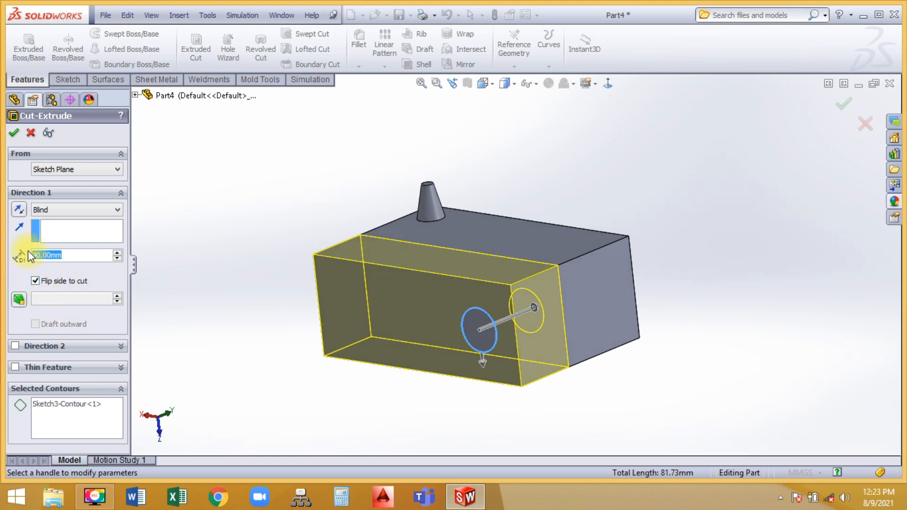
click(14, 132)
middle_drag(271, 202, 275, 275)
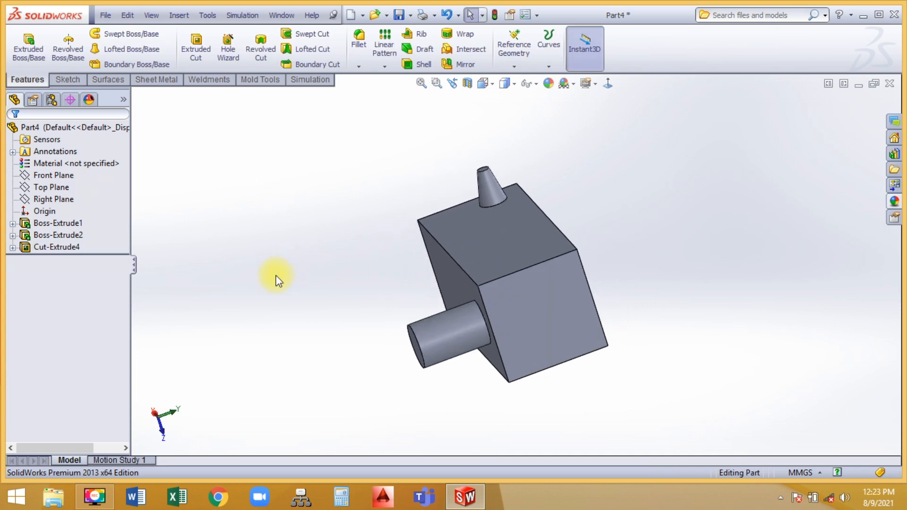
Undo the flipped cut and the side-face circle sketch, leaving only the block and its tapered boss.
click(446, 15)
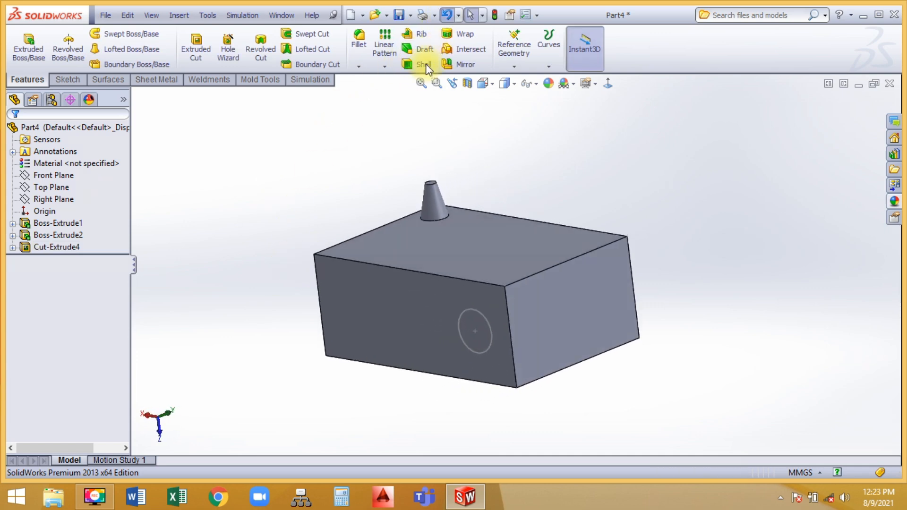
click(196, 63)
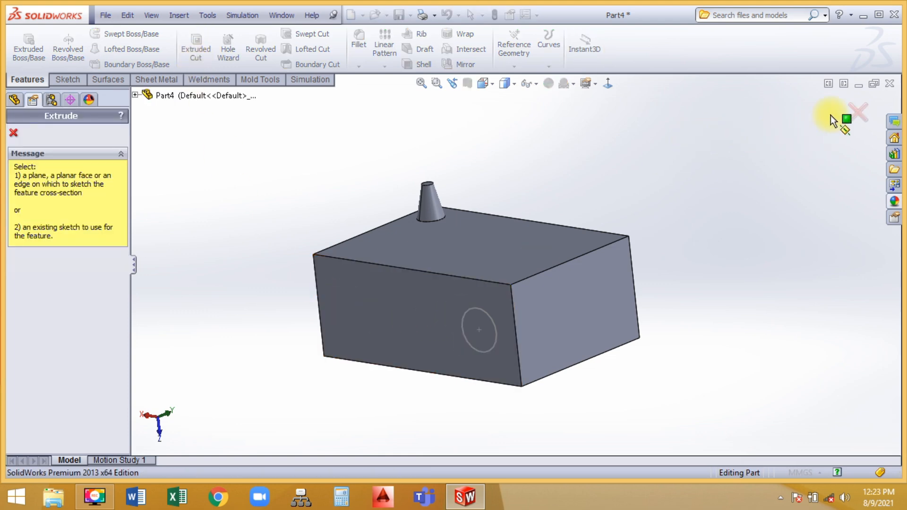
click(857, 112)
click(447, 15)
click(447, 15)
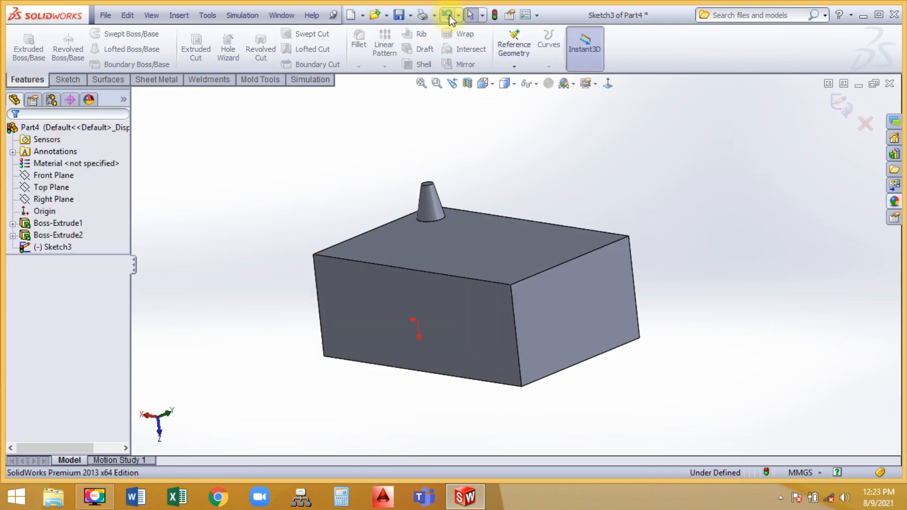
click(449, 16)
Start a sketch on the block face opposite the tapered boss and draw a narrow upright corner rectangle about 68 mm tall near its left edge.
mouse_move(391, 240)
middle_down()
mouse_move(404, 216)
mouse_move(409, 146)
middle_up()
click(418, 271)
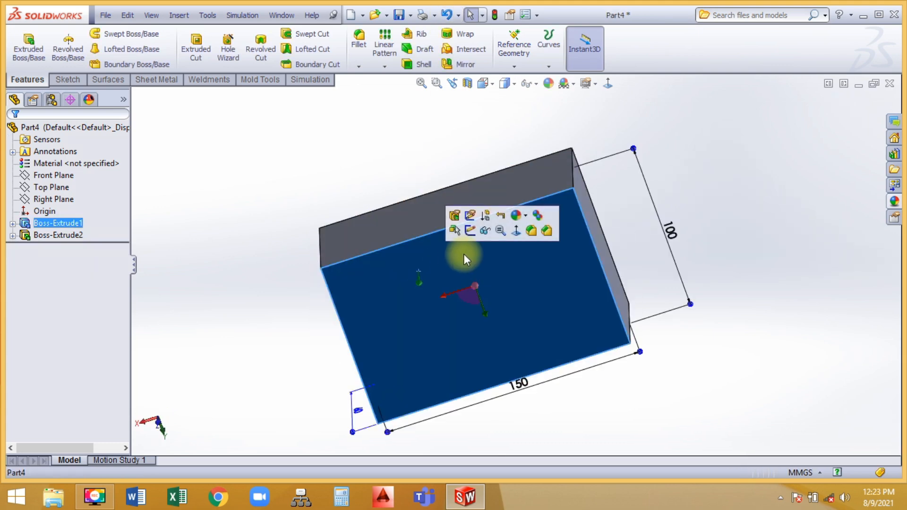
click(469, 230)
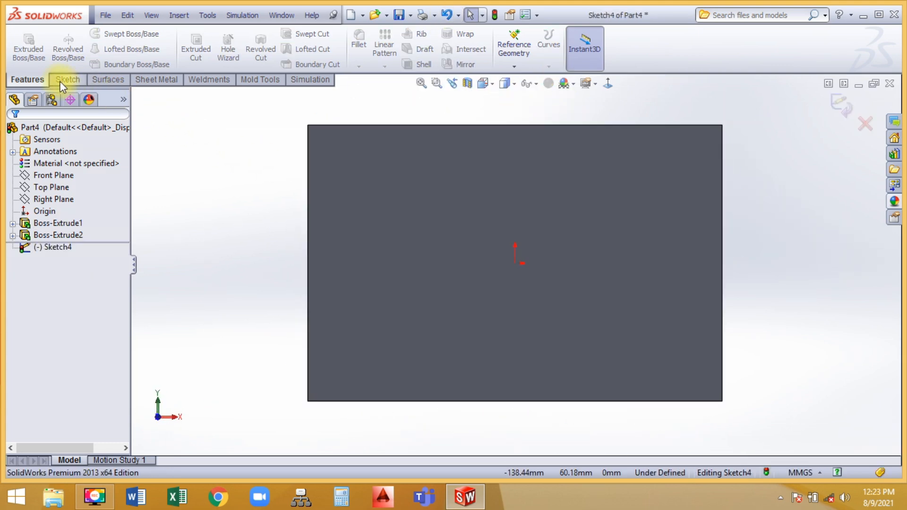
click(62, 80)
click(109, 33)
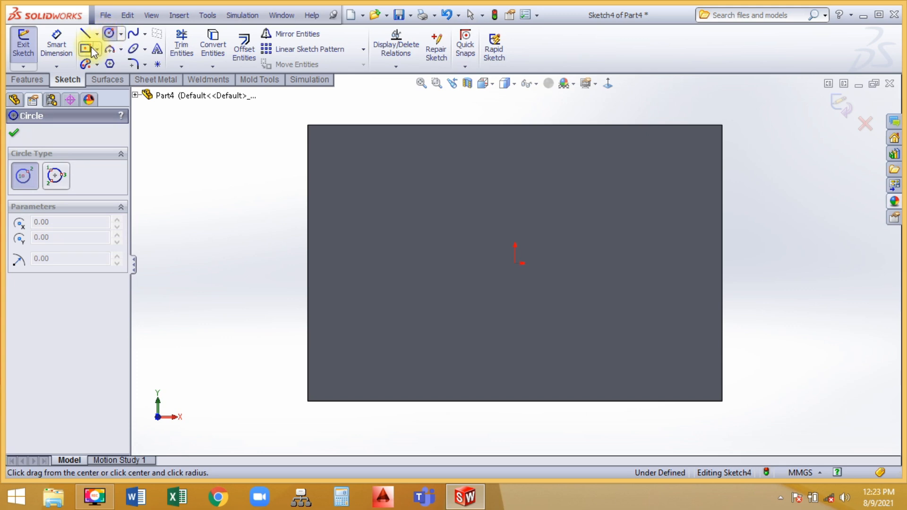
click(97, 49)
click(121, 63)
click(348, 174)
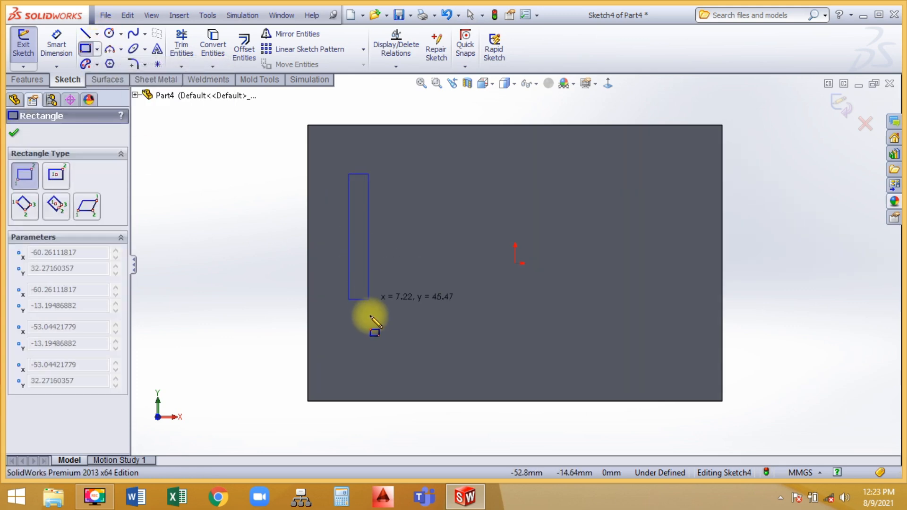
click(382, 362)
Draw three more upright rectangles about 68 mm tall and 11 to 14 mm wide, level with the first across the face, and exit the sketch.
click(452, 175)
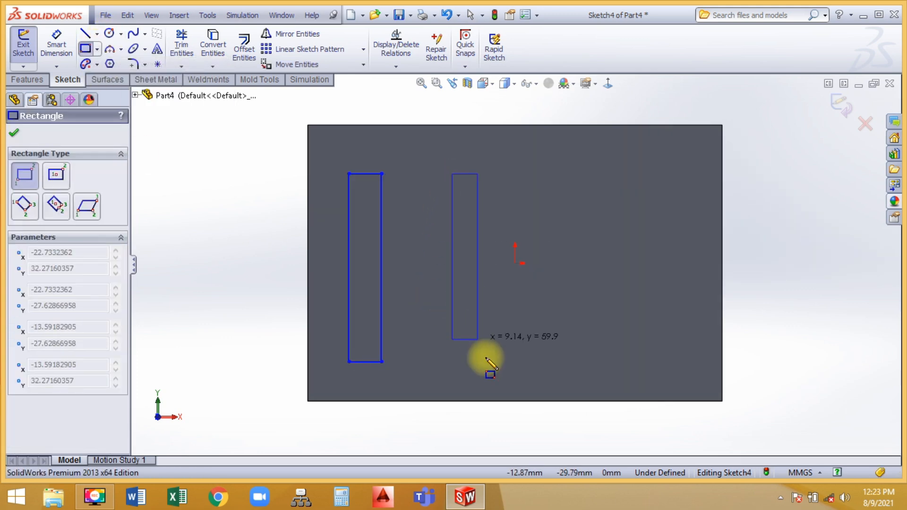
click(489, 361)
click(578, 174)
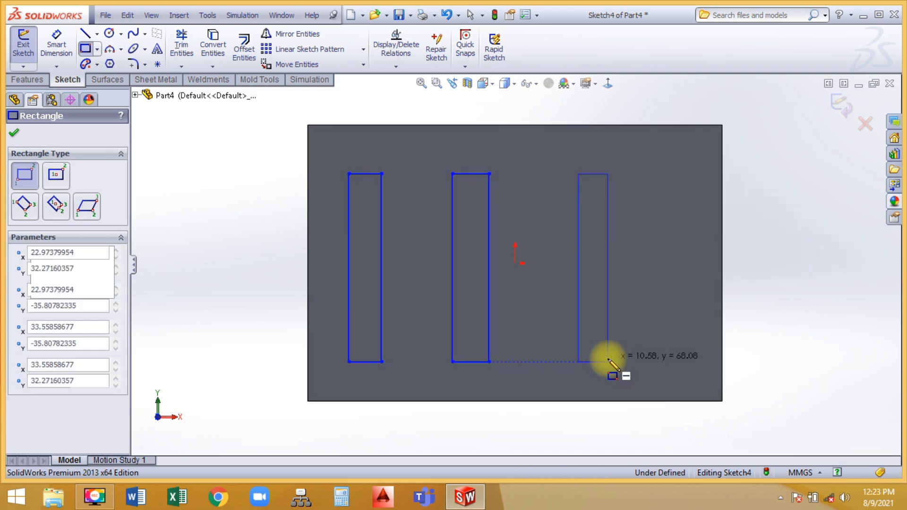
click(608, 362)
click(667, 174)
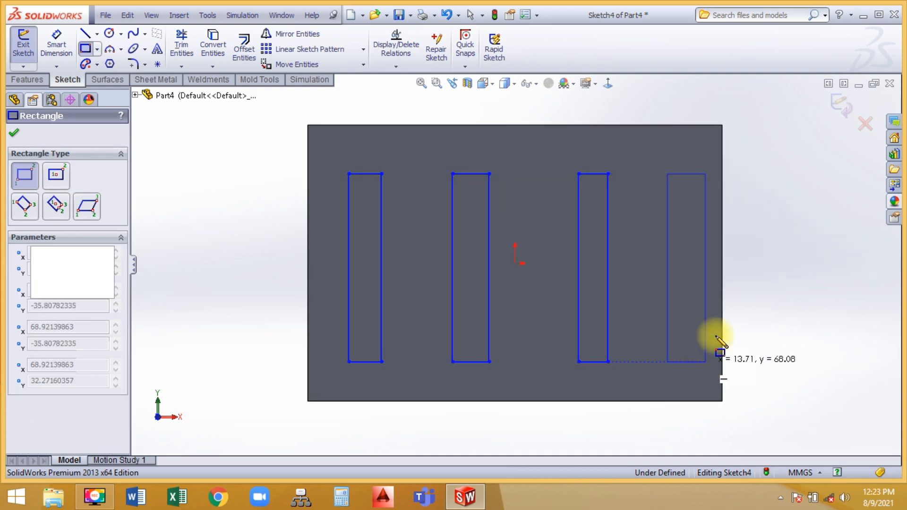
click(706, 362)
click(834, 102)
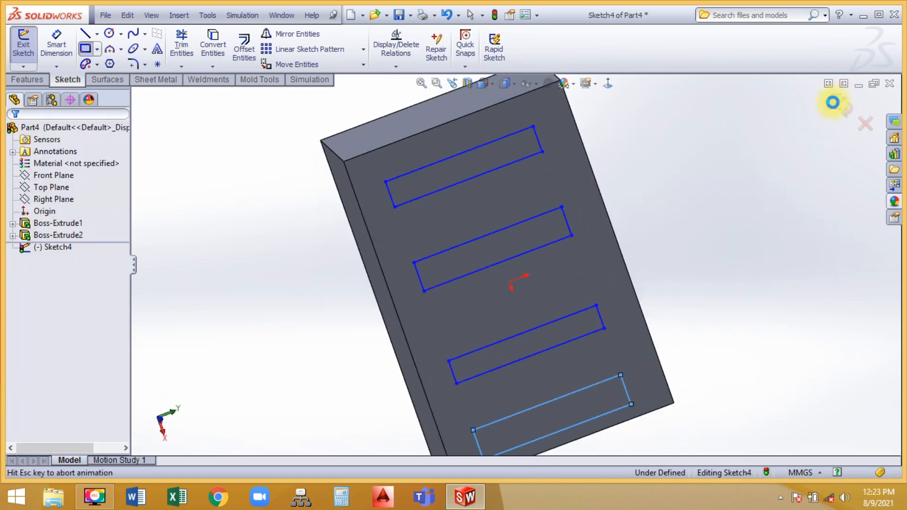
Extrude the four rectangles 57 mm Blind as bosses from the block face, with Merge result on.
click(27, 79)
click(29, 47)
middle_drag(246, 333, 255, 203)
drag(461, 170, 451, 167)
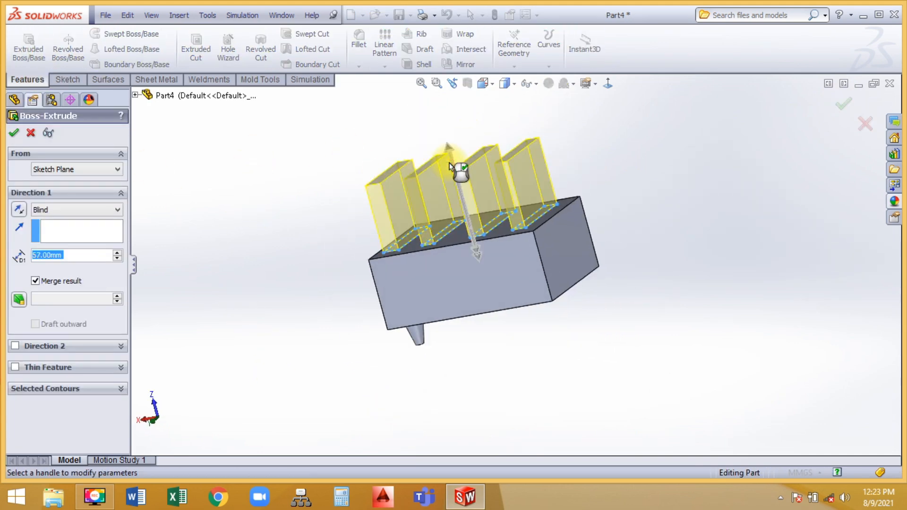
click(14, 133)
Sketch a circle about 79 mm in circumference on the outer face of the end plate, centred on its top edge, and exit the sketch.
middle_drag(289, 210, 522, 170)
scroll(544, 171, down, 4)
click(549, 198)
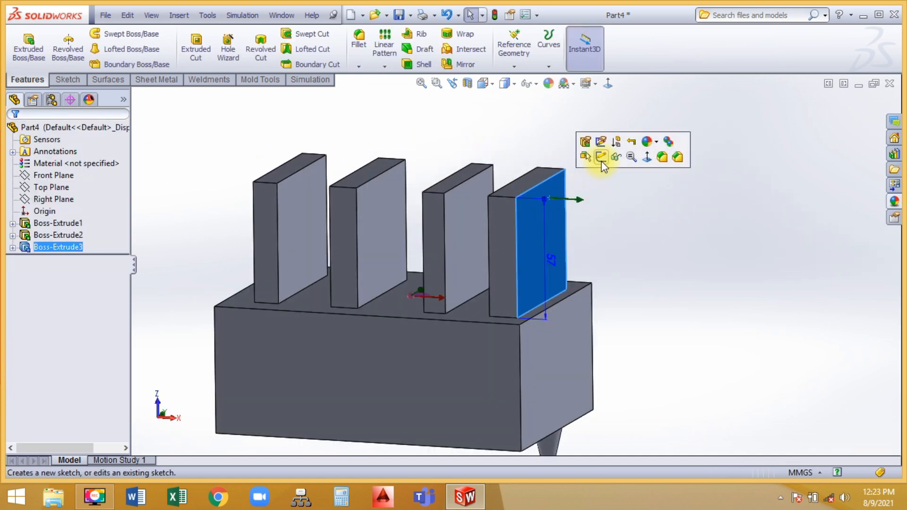
click(601, 157)
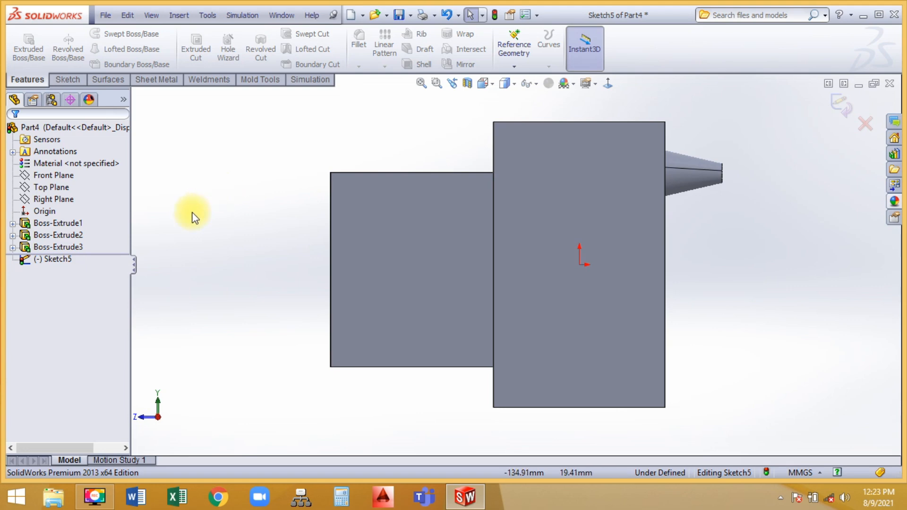
right_drag(192, 212, 255, 222)
drag(330, 269, 364, 284)
click(844, 101)
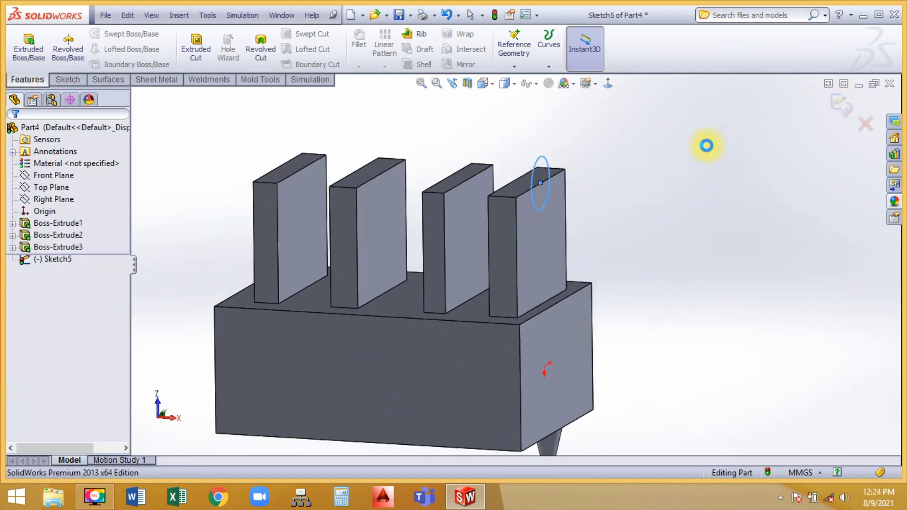
Make a Through All extruded cut of the circle across all four plates, and undo it.
middle_drag(486, 127, 460, 156)
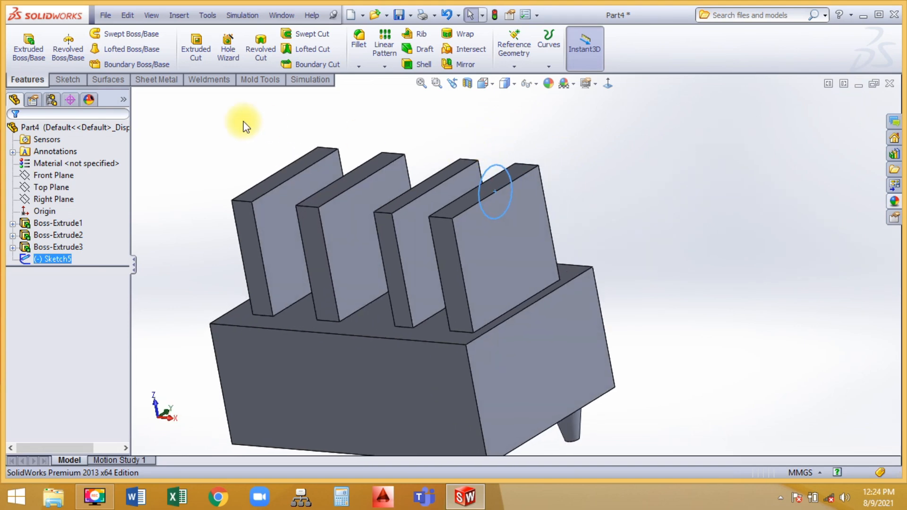
click(196, 48)
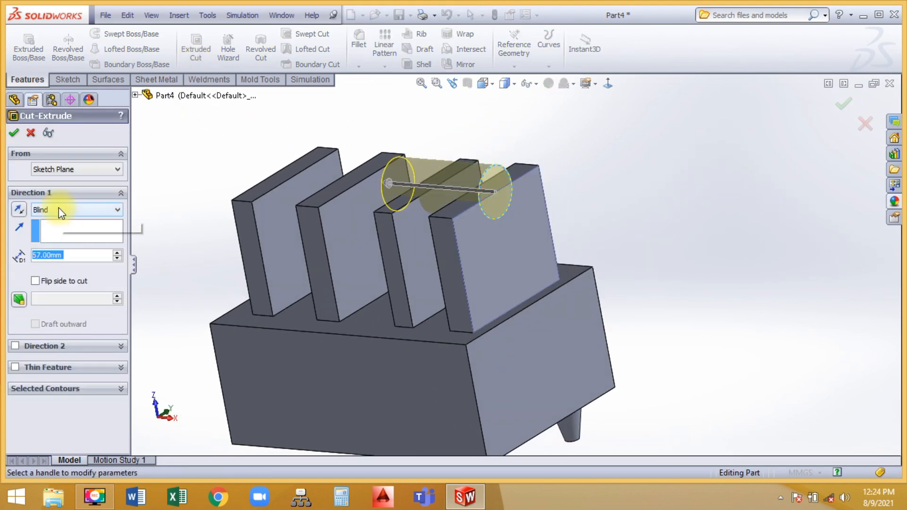
click(58, 210)
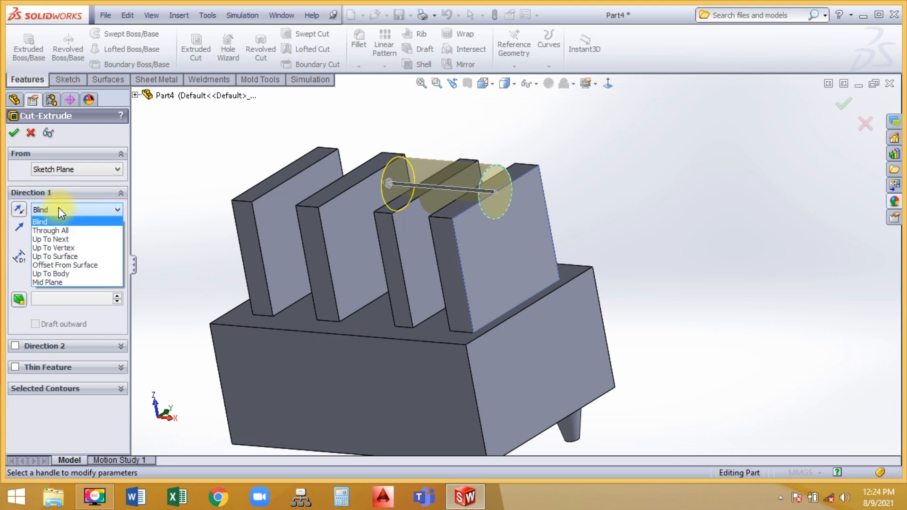
click(62, 227)
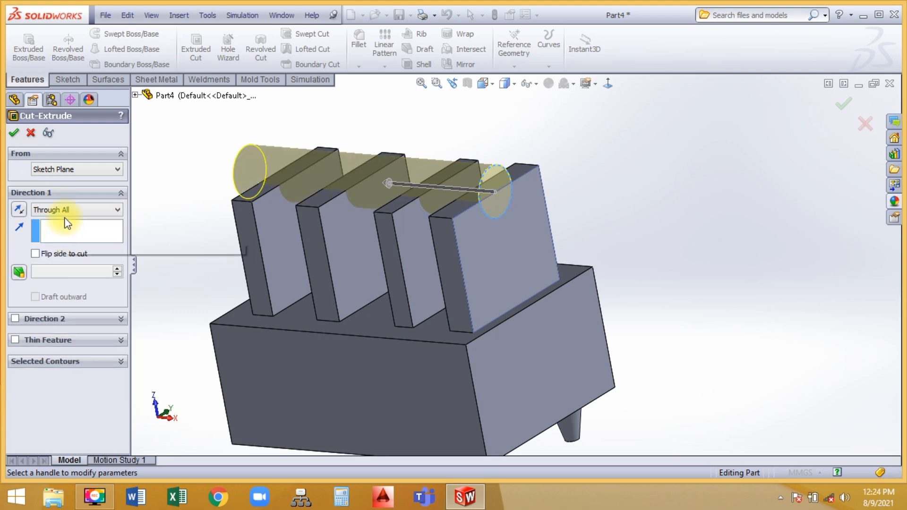
click(14, 133)
middle_drag(217, 149, 213, 184)
click(446, 14)
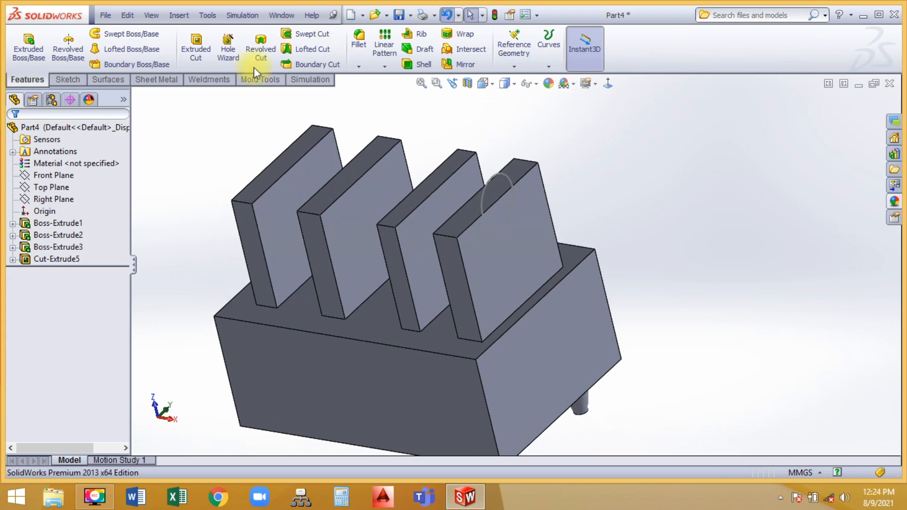
Make an extruded cut of the circle with the Up To Next end condition.
click(196, 47)
click(498, 166)
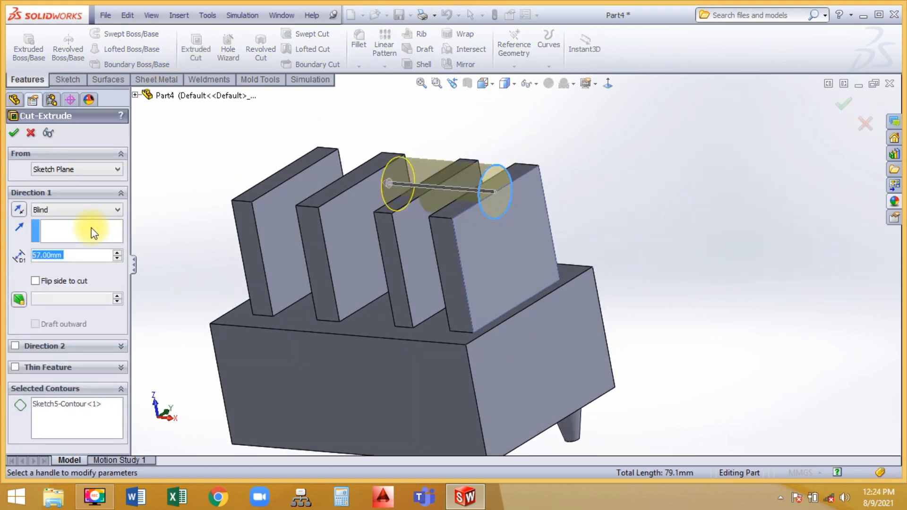
click(72, 210)
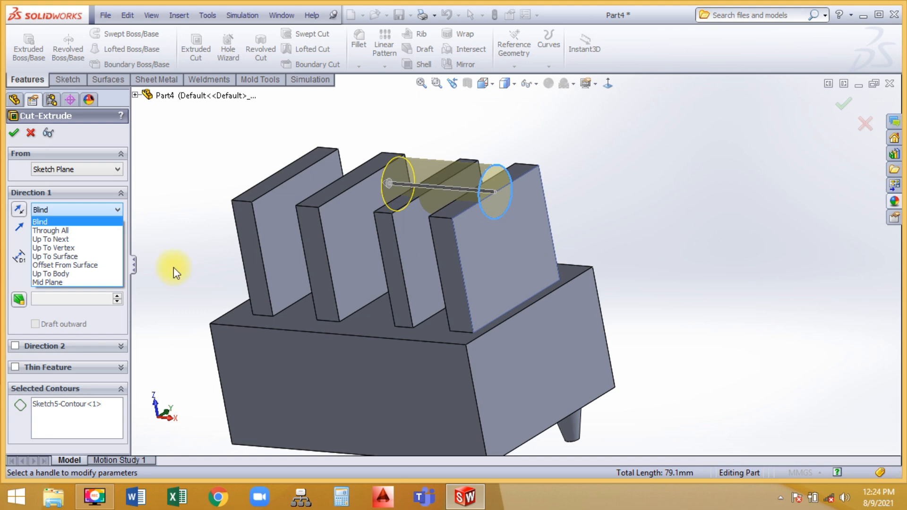
click(92, 239)
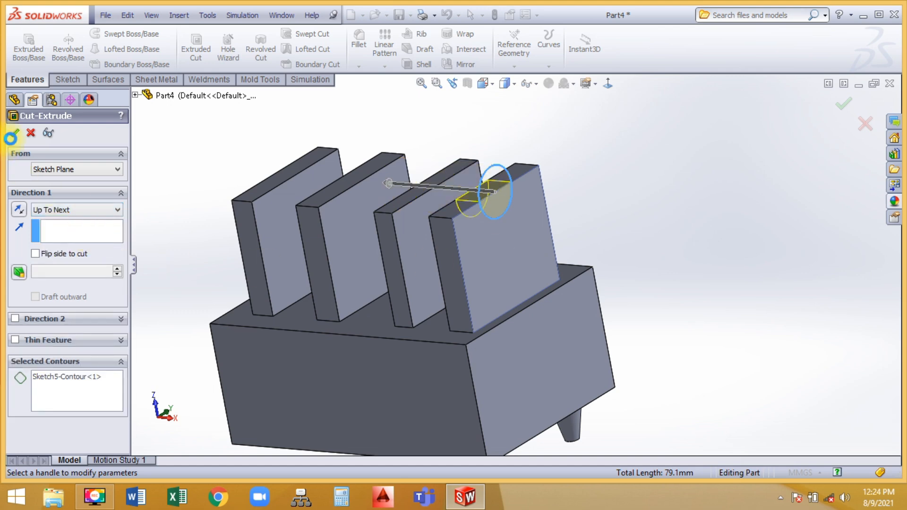
click(11, 136)
Inspect both sides of the notched end plate and undo the Up To Next cut.
mouse_move(593, 189)
middle_down()
mouse_move(645, 202)
mouse_move(618, 182)
mouse_move(595, 200)
middle_up()
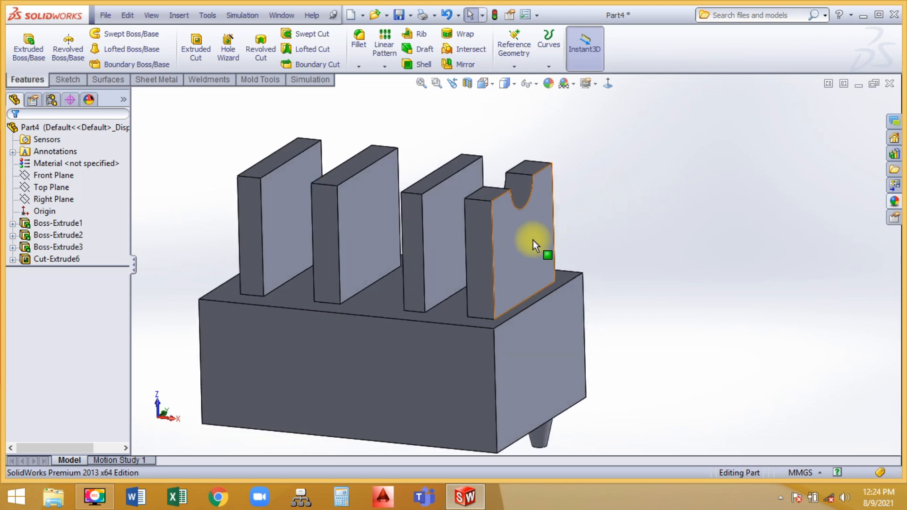
click(555, 243)
middle_drag(556, 245, 565, 223)
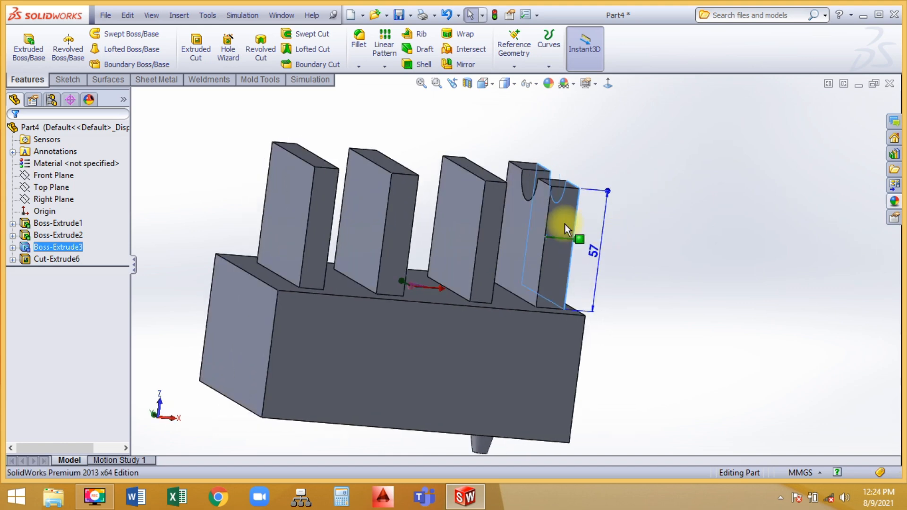
click(532, 215)
middle_drag(715, 241, 688, 257)
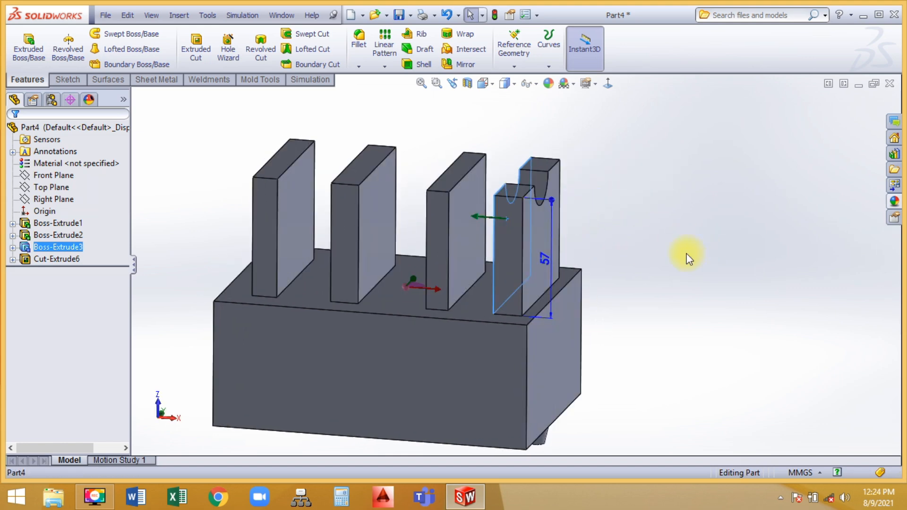
click(689, 257)
key(ctrl+z)
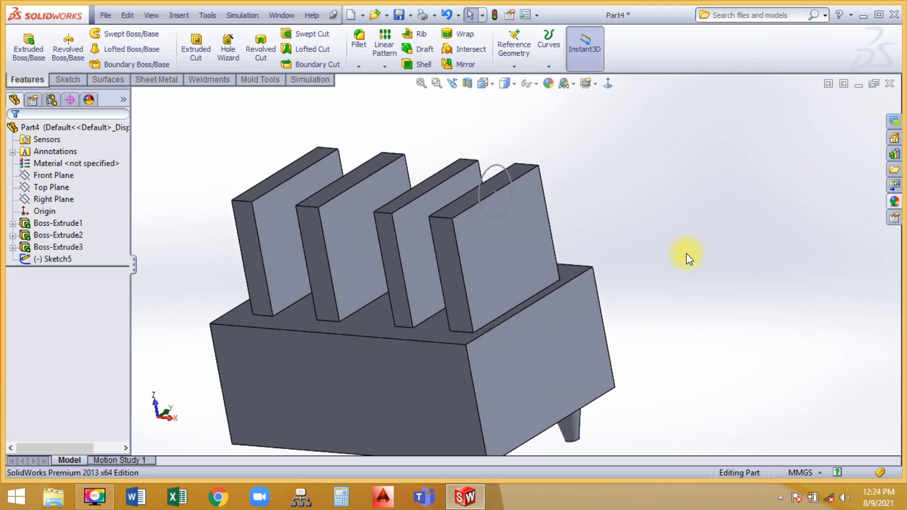
Cut the circle Up To Vertex, ending at a top corner on the far side of the third plate from the sketch, and undo the cut.
click(201, 52)
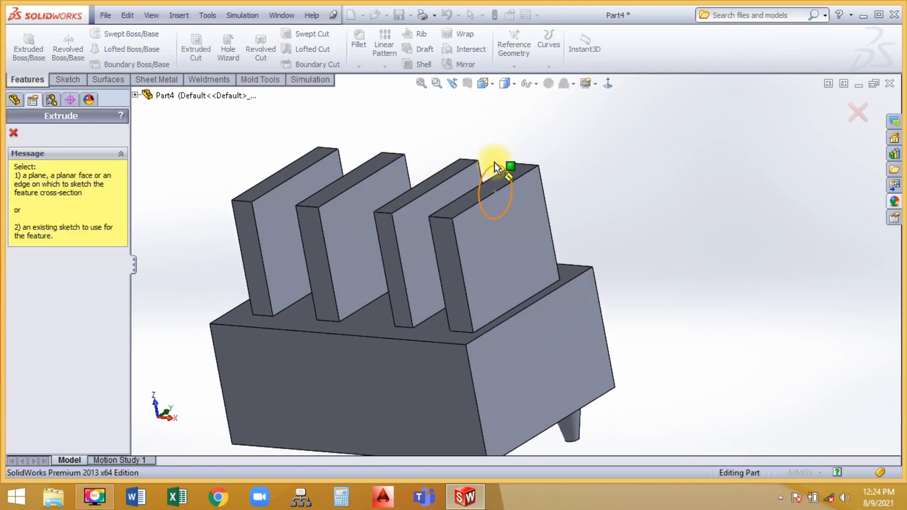
click(496, 166)
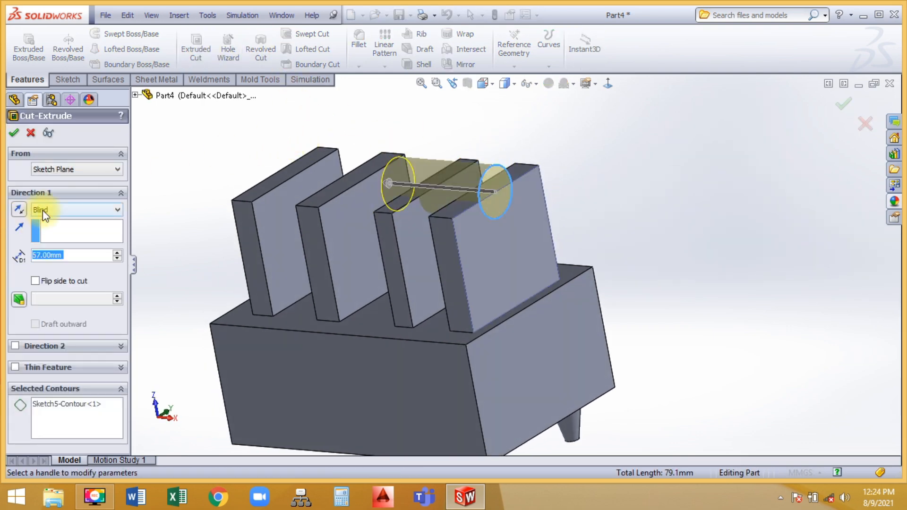
click(42, 210)
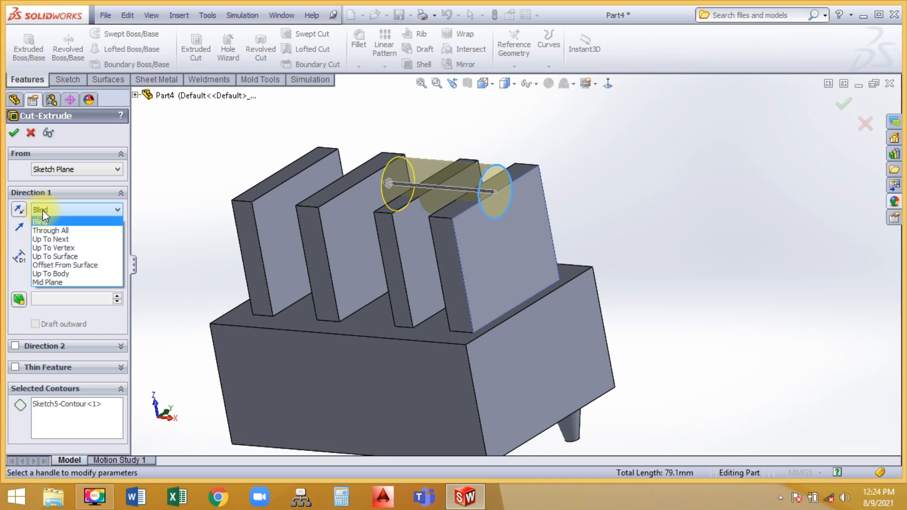
click(44, 249)
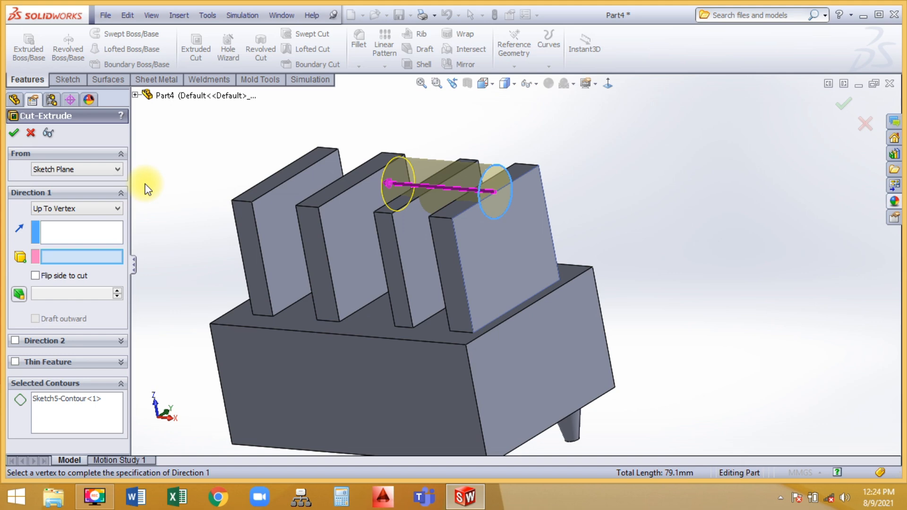
middle_drag(373, 158, 347, 177)
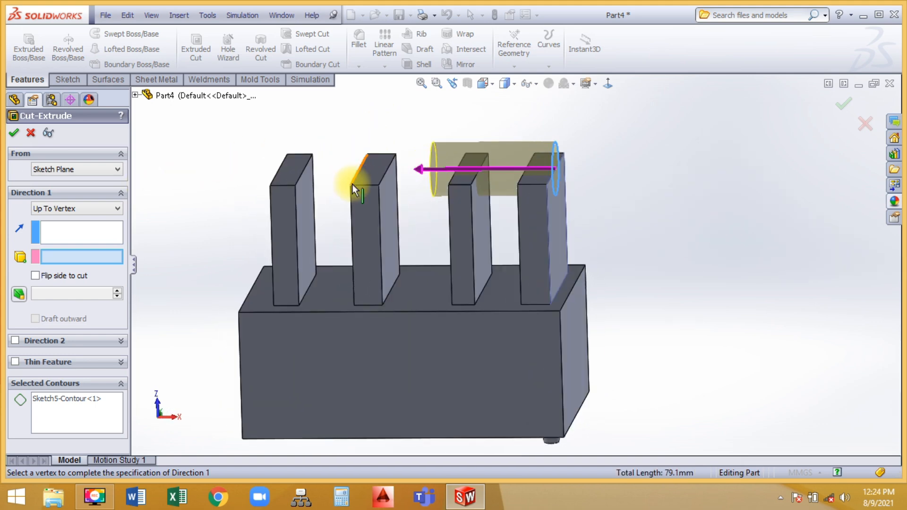
click(350, 186)
middle_drag(305, 150, 318, 127)
click(14, 134)
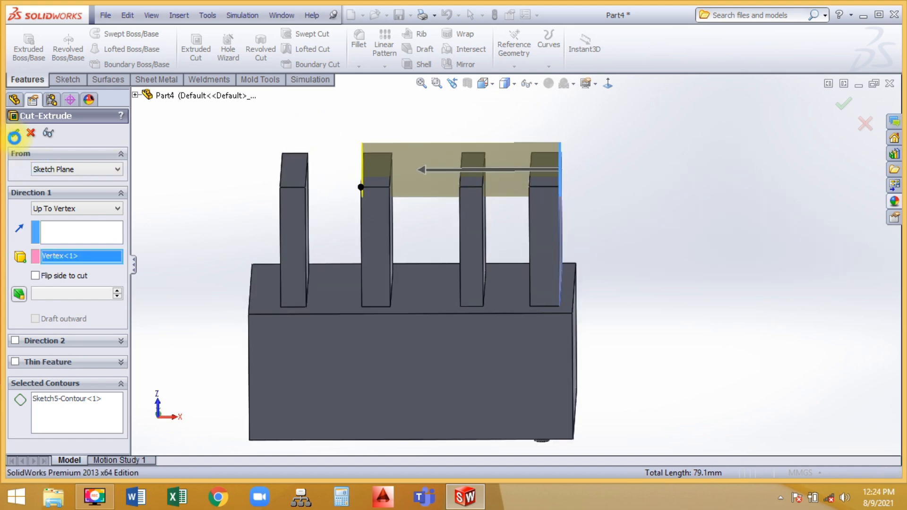
middle_drag(222, 163, 200, 172)
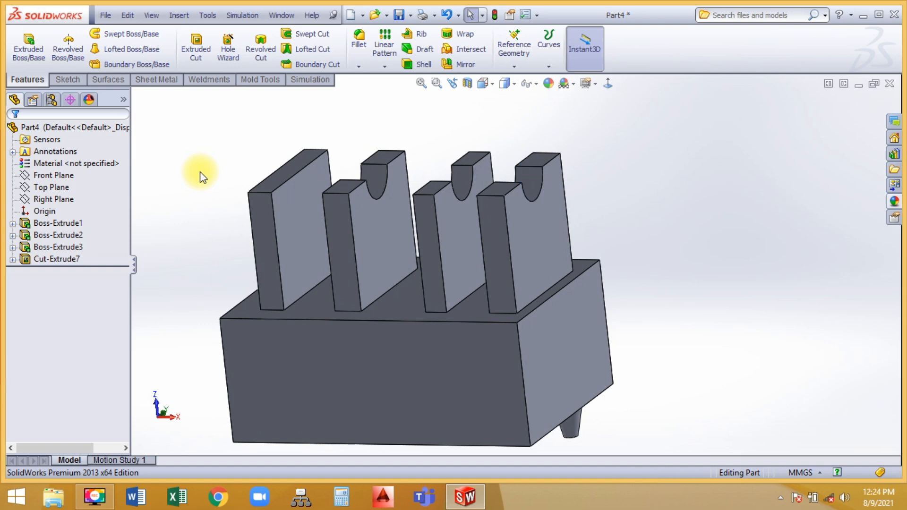
key(ctrl+z)
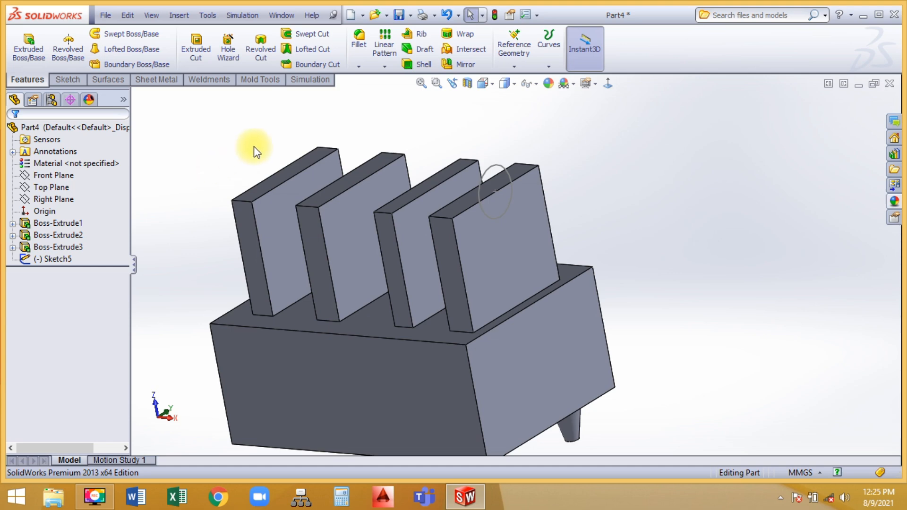
Cut the circle Up To Surface, ending at the far face of the second plate from the sketch, and undo the cut.
key(z)
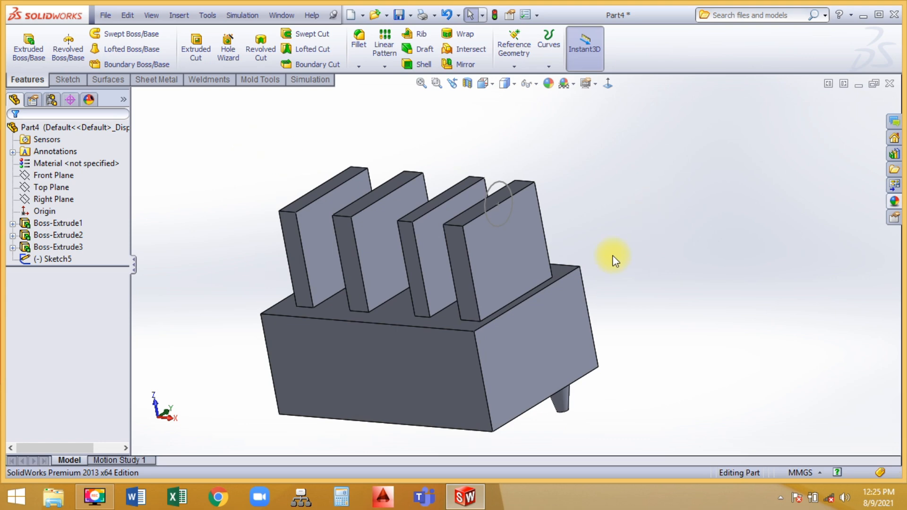
middle_drag(605, 239, 622, 220)
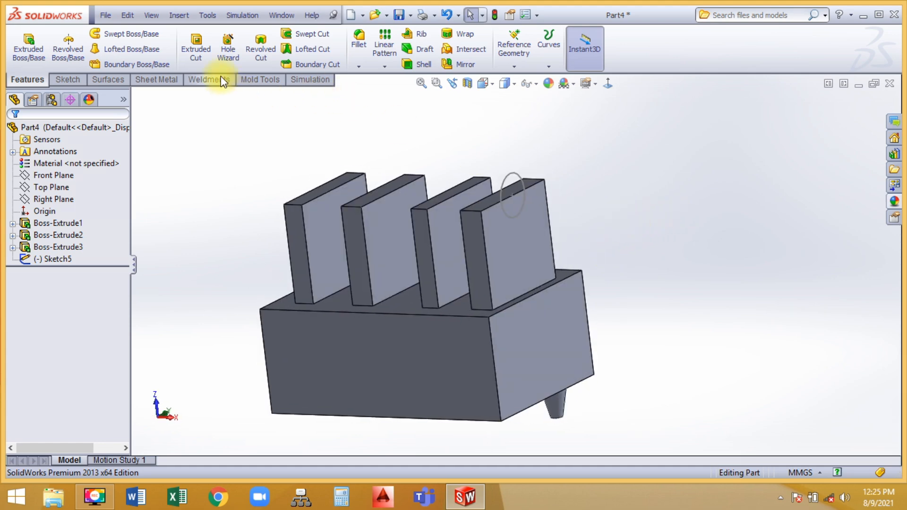
click(199, 57)
click(517, 173)
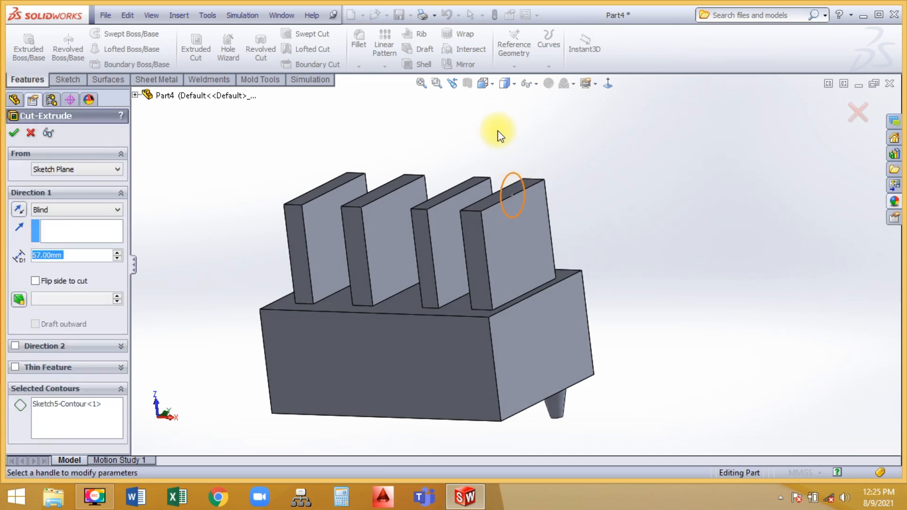
click(56, 211)
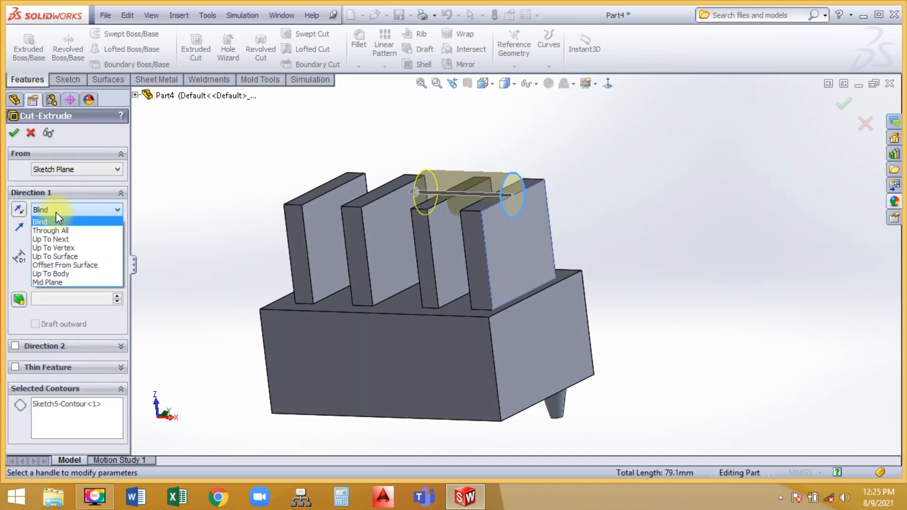
click(47, 255)
middle_drag(164, 190, 236, 191)
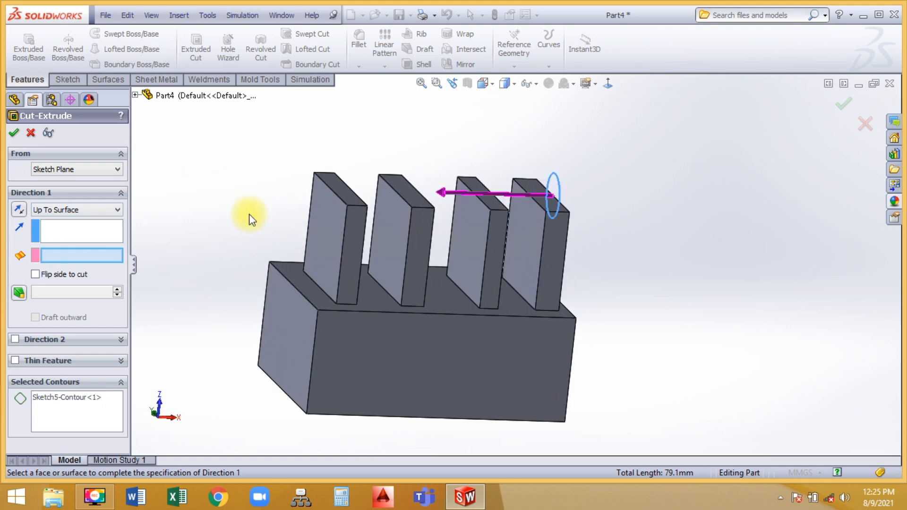
click(460, 222)
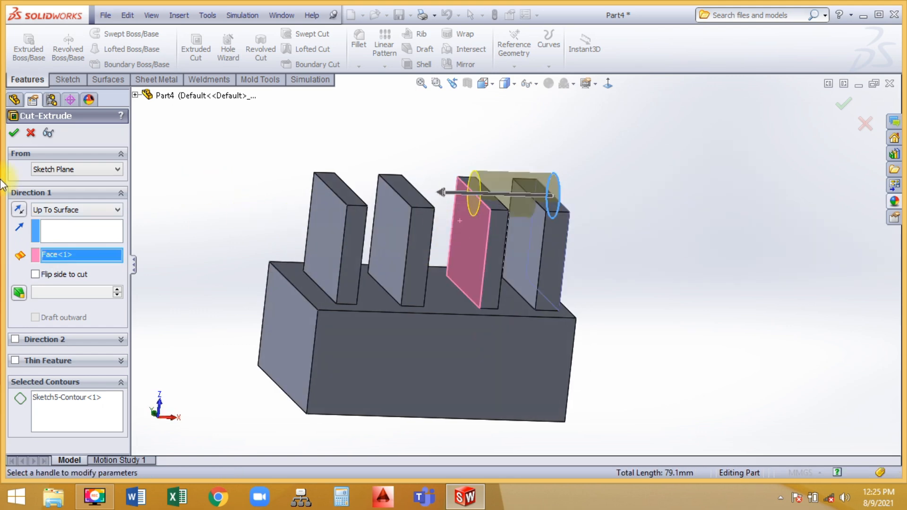
click(14, 133)
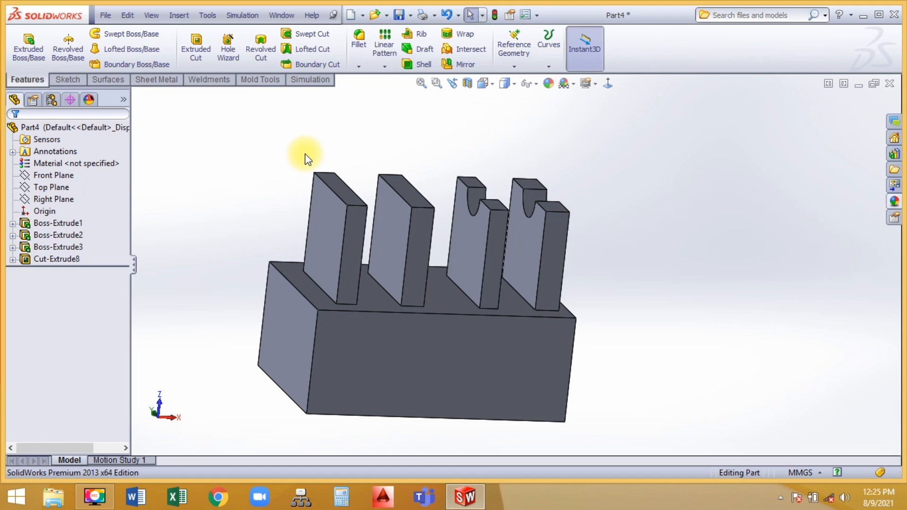
key(ctrl+z)
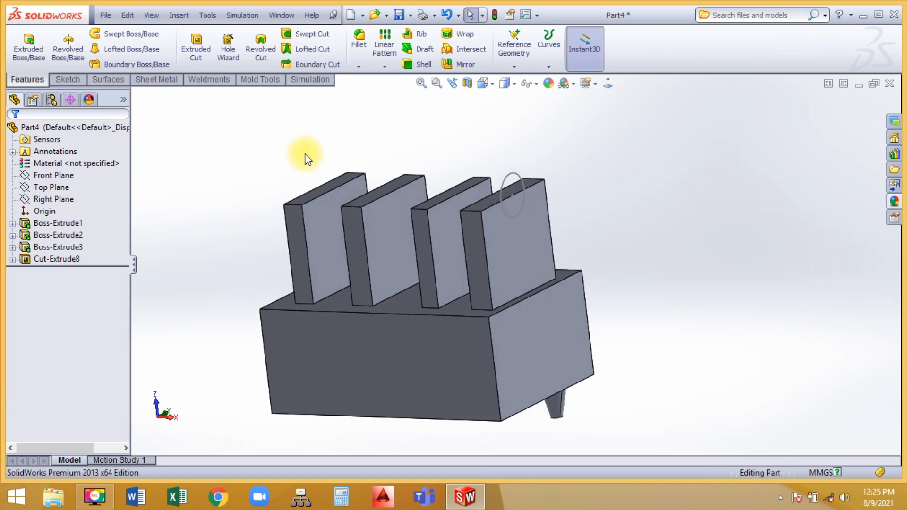
Set up an extruded cut of the circle with Offset From Surface, 5 mm from the far face of the third plate from the sketch.
click(204, 55)
click(517, 184)
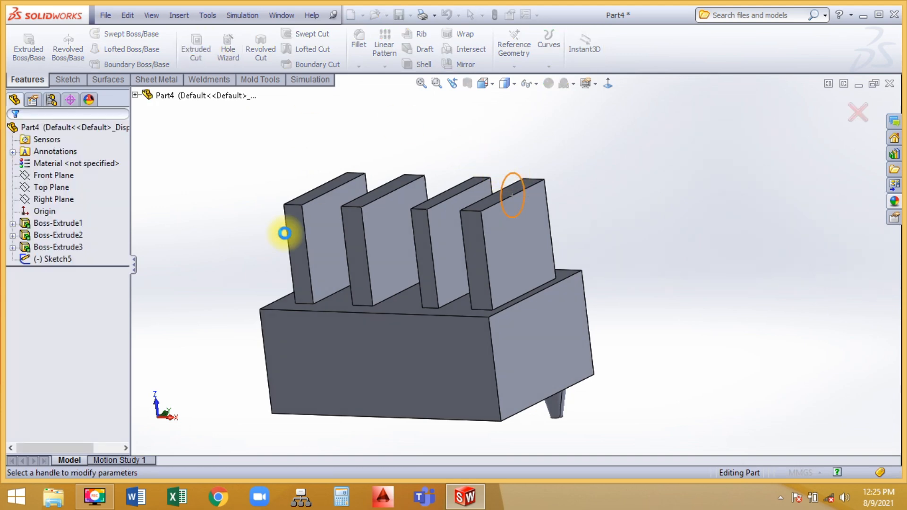
click(47, 208)
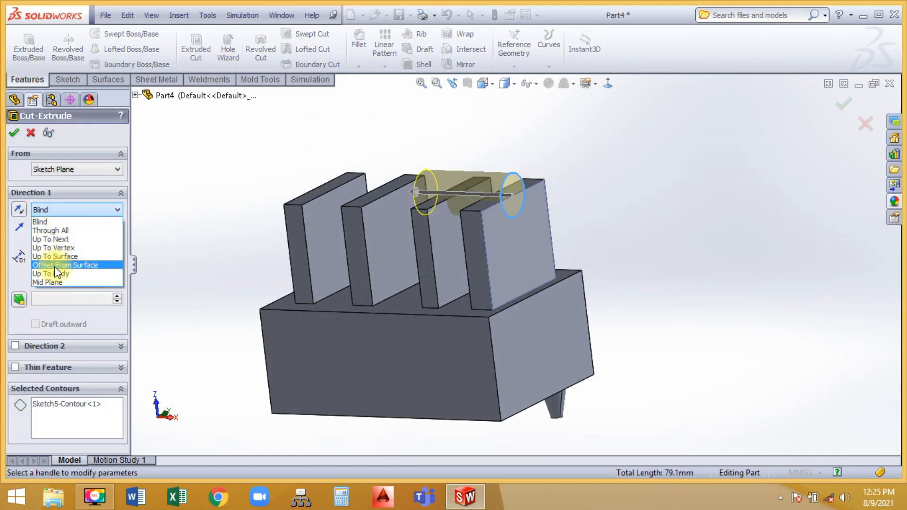
click(80, 266)
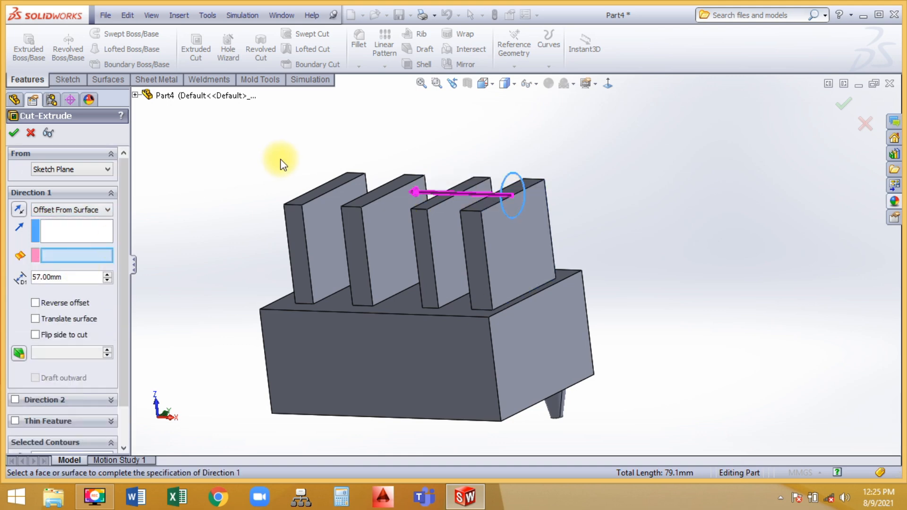
middle_drag(283, 162, 372, 205)
click(387, 209)
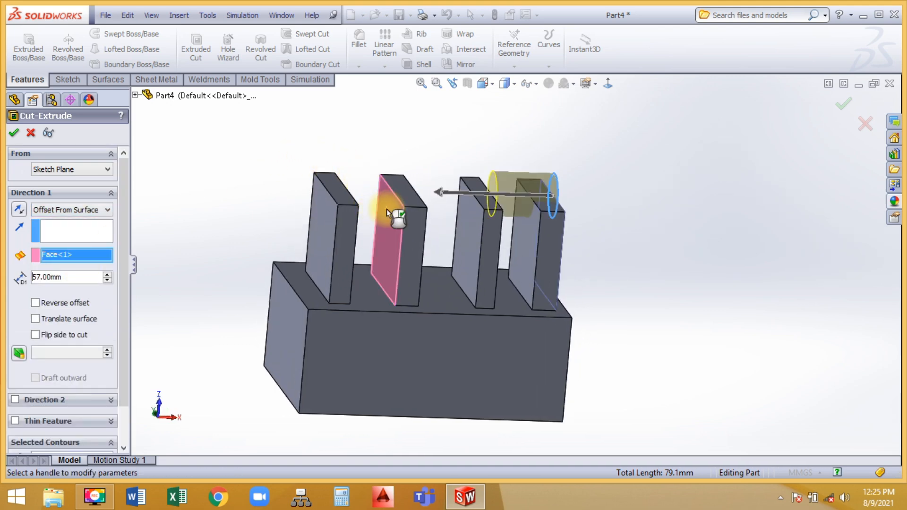
double_click(77, 282)
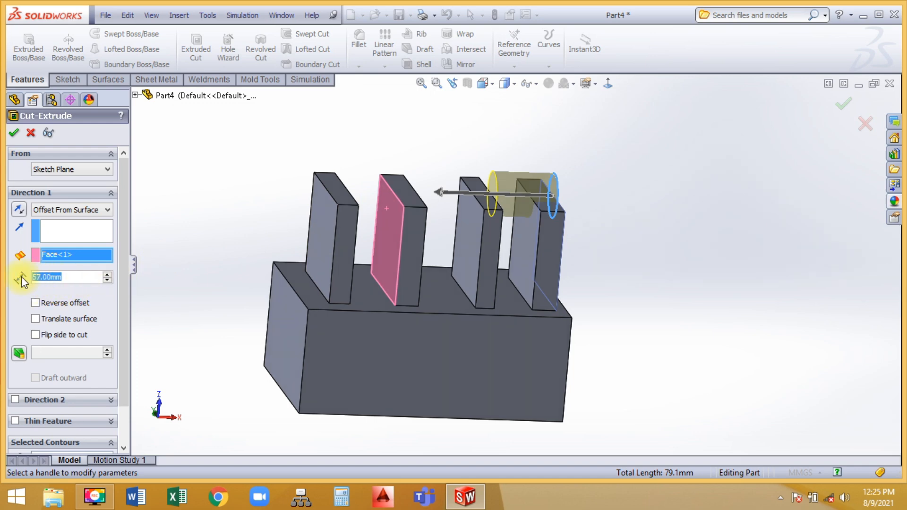
text(5)
key(Return)
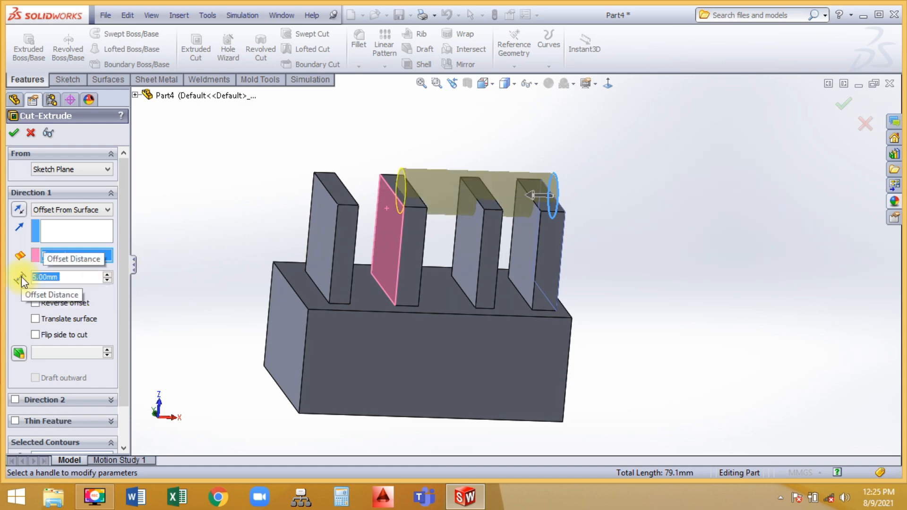
Preview the cut with Reverse offset enabled, disable it again and apply the cut.
middle_drag(313, 211, 294, 200)
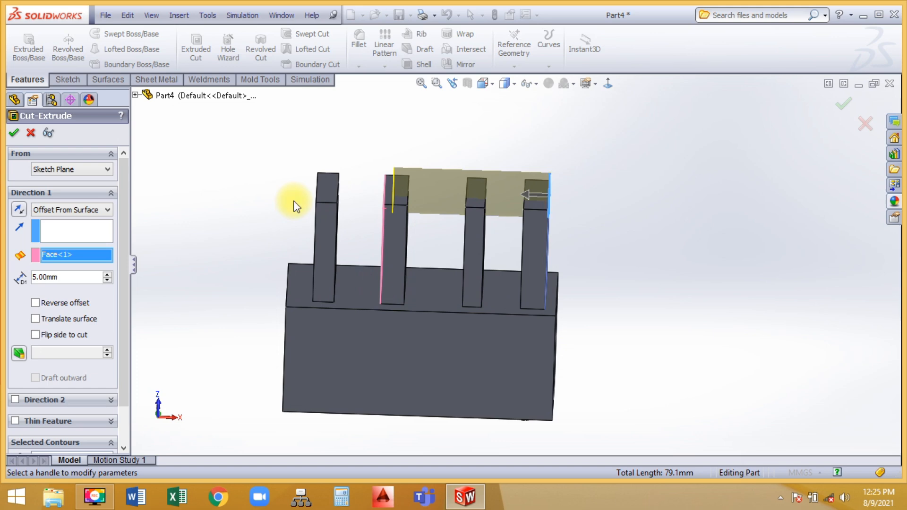
click(36, 303)
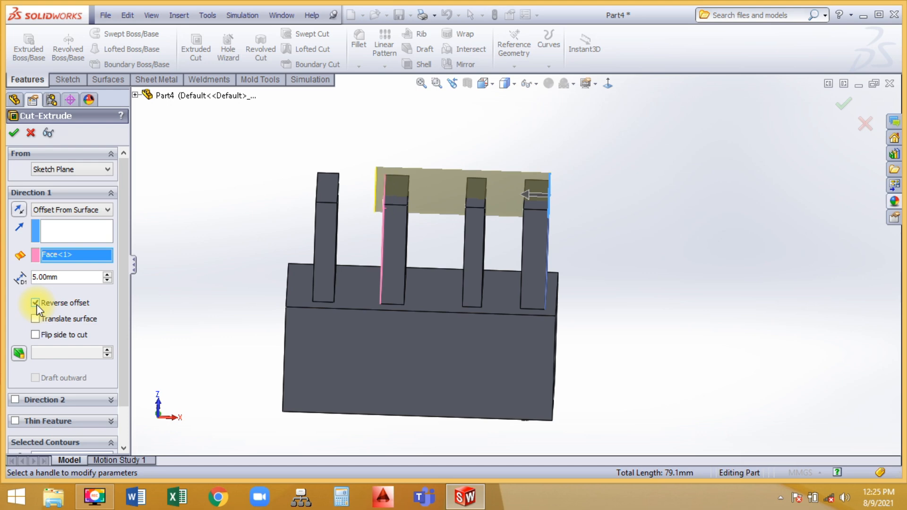
click(36, 302)
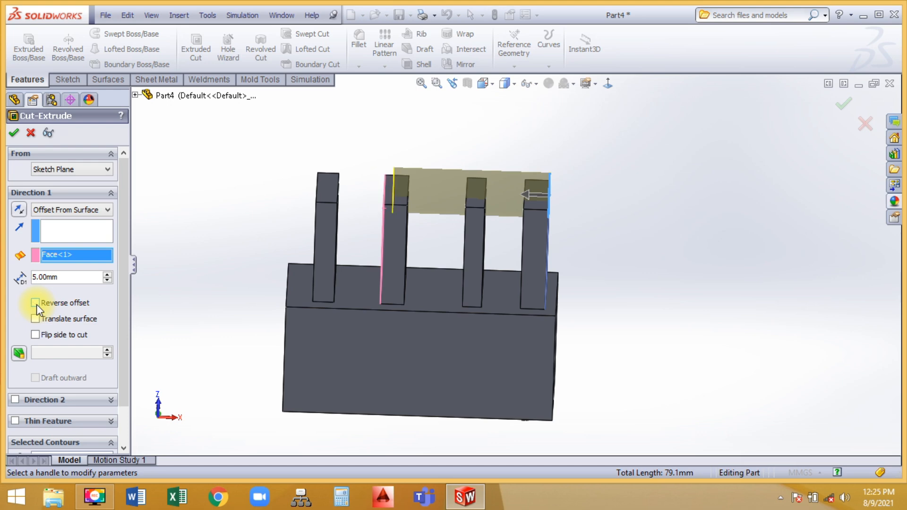
click(13, 133)
Inspect the notches in the plates and undo the Offset From Surface cut.
middle_drag(394, 147, 370, 172)
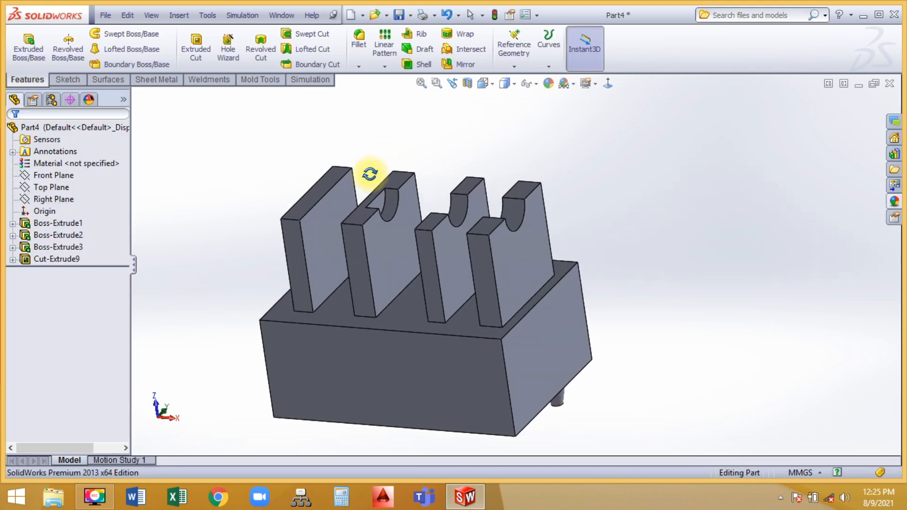
scroll(455, 181, down, 2)
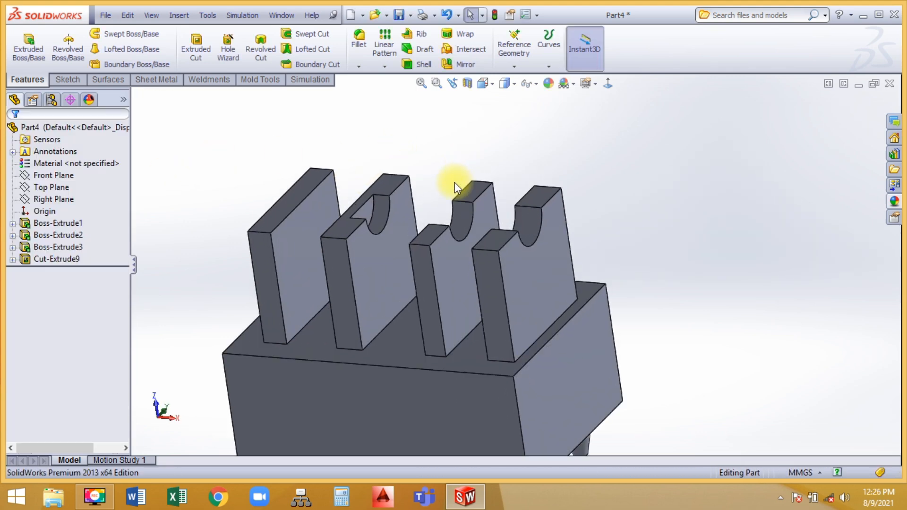
key(ctrl+z)
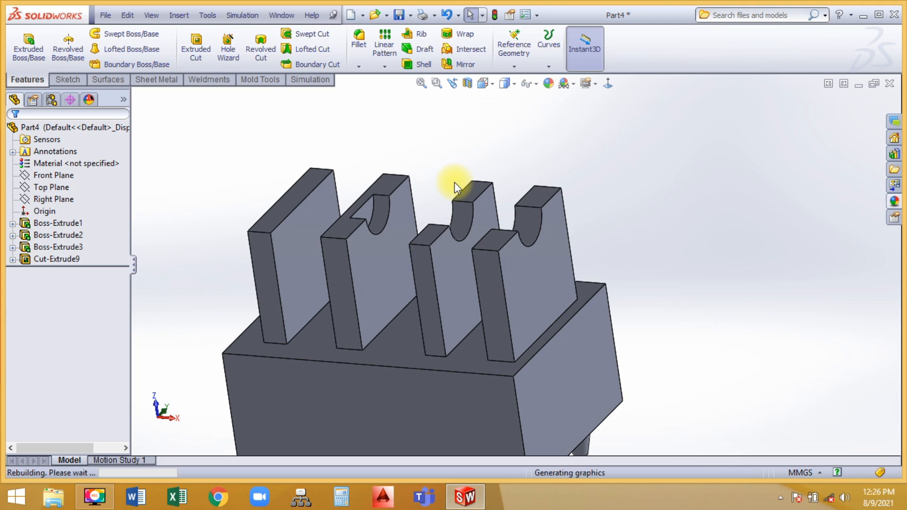
Make an extruded cut of the circle with the Up To Body end condition, using the block with the plates as the target body.
click(196, 58)
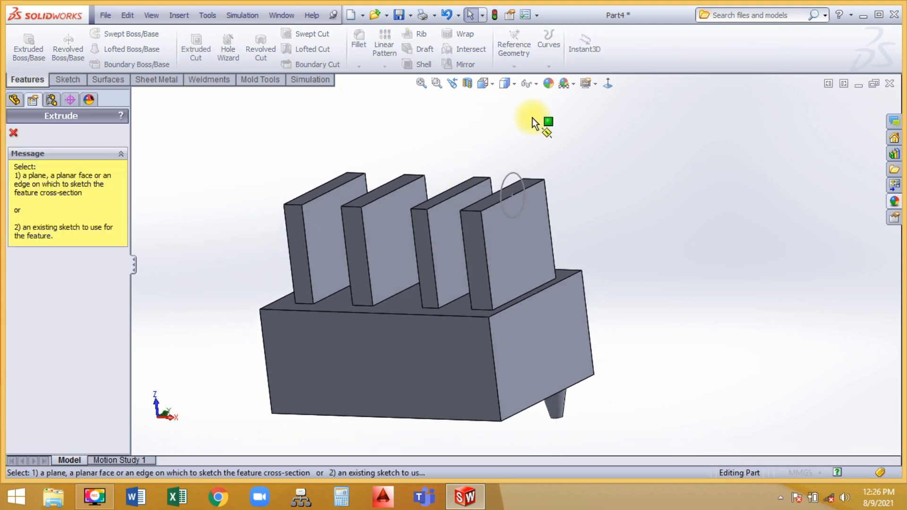
click(514, 176)
click(69, 210)
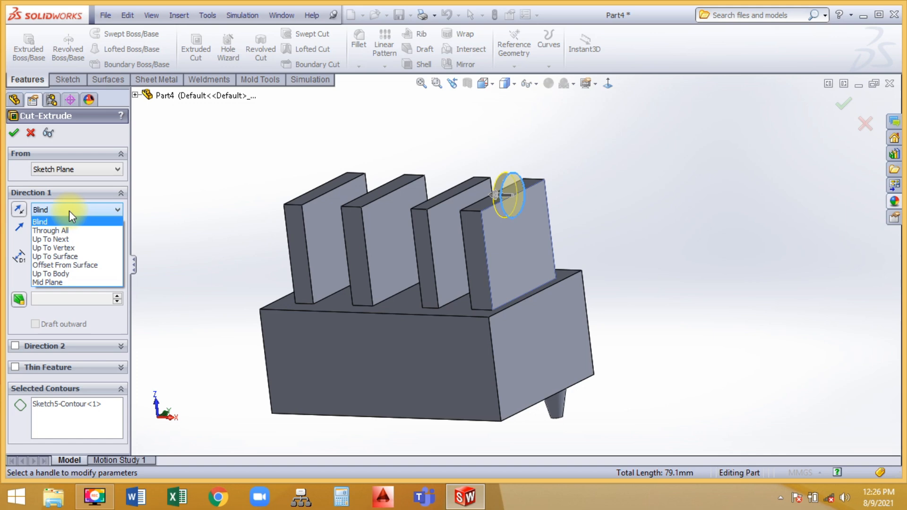
click(69, 274)
click(344, 348)
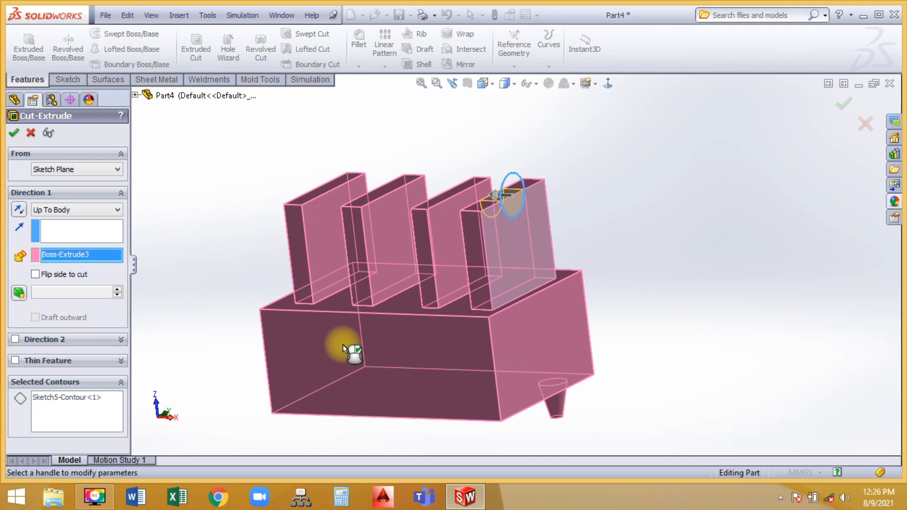
click(14, 133)
Inspect the notched end plate from the side and undo the Up To Body cut.
middle_drag(227, 166, 377, 178)
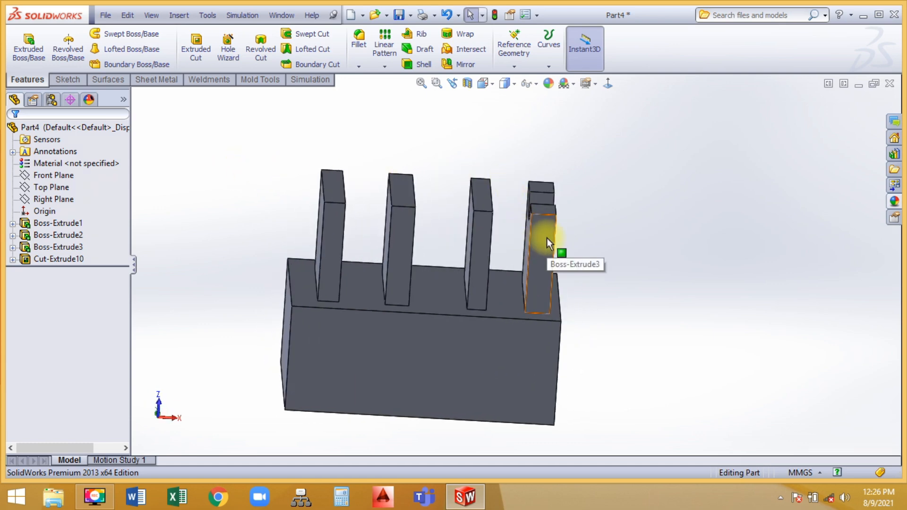
middle_drag(447, 150, 457, 151)
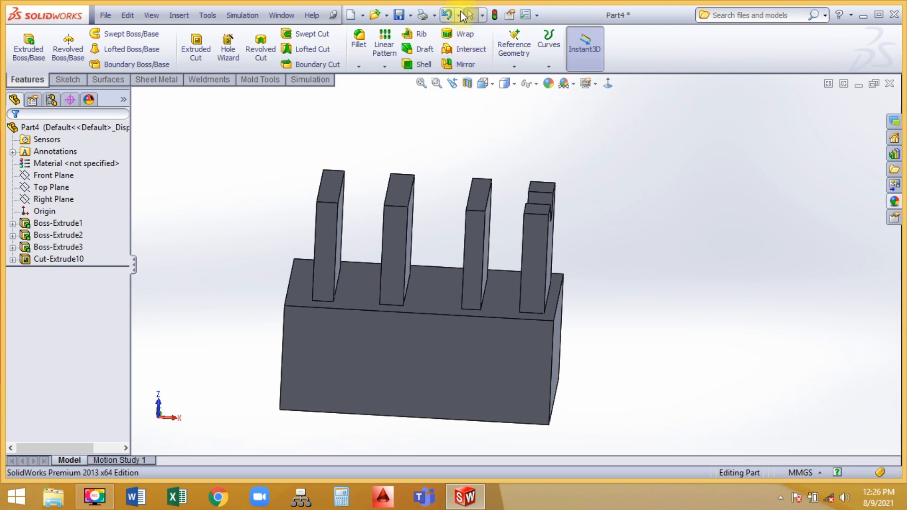
click(446, 15)
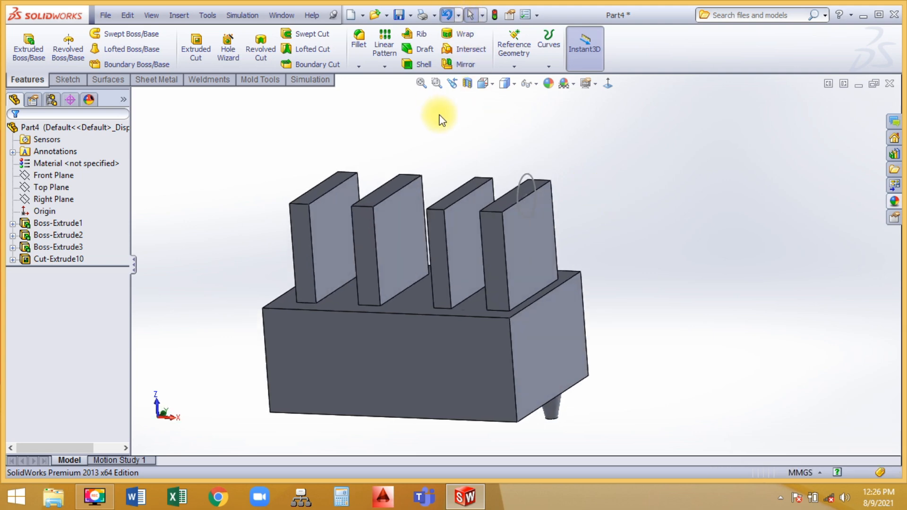
Preview a Mid Plane extruded cut of the circle with a depth of 35 mm and cancel it.
click(203, 50)
click(514, 173)
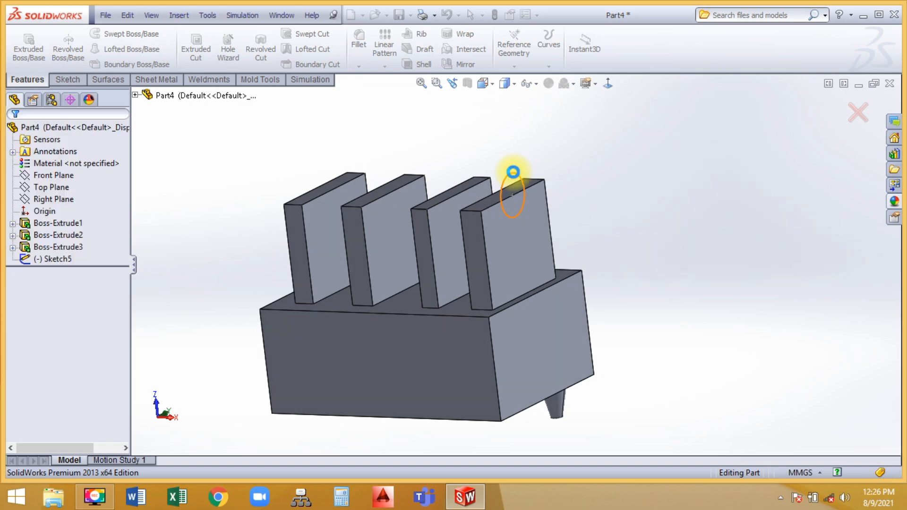
click(61, 208)
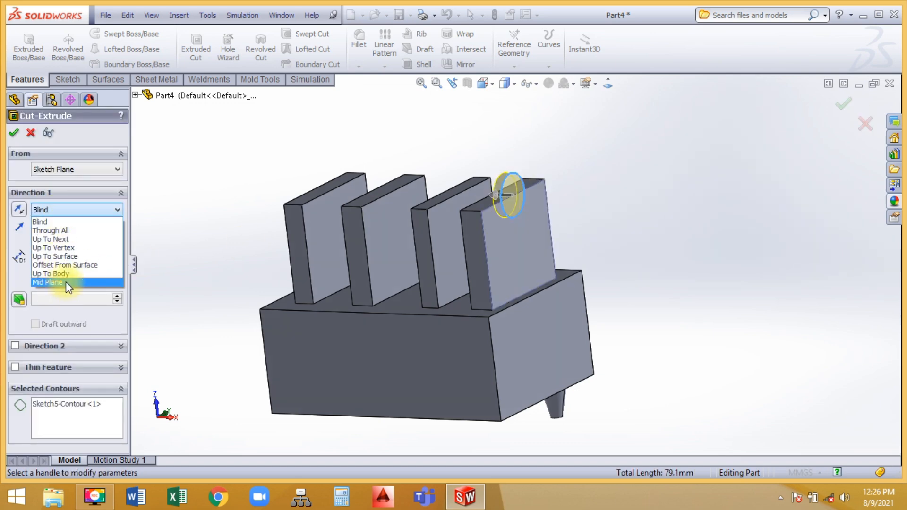
click(47, 282)
click(116, 254)
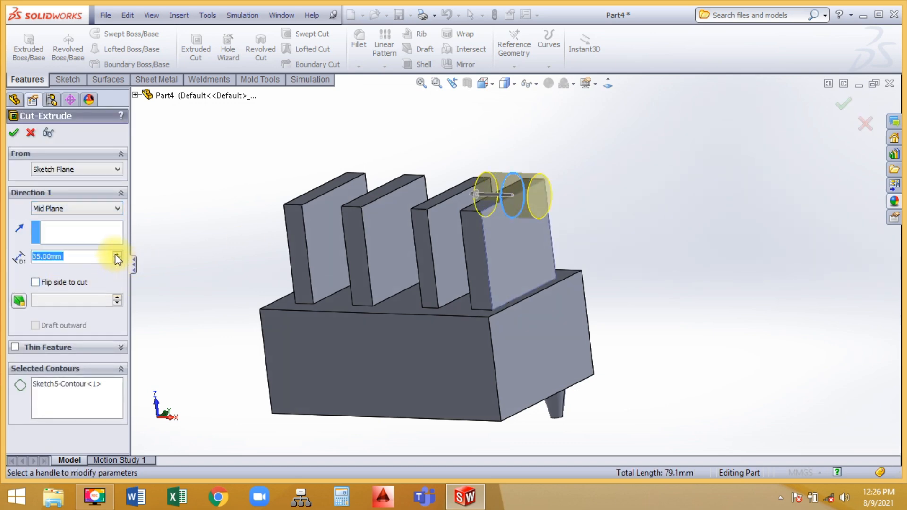
click(32, 132)
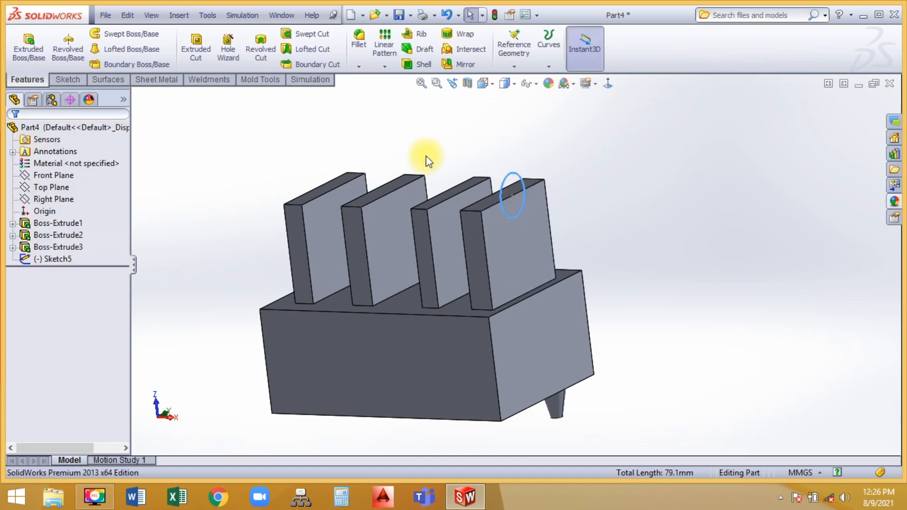
Undo the circle sketch, the plates' extrusion and their rectangles, back to the empty sketch on the block's top face.
click(426, 156)
click(449, 15)
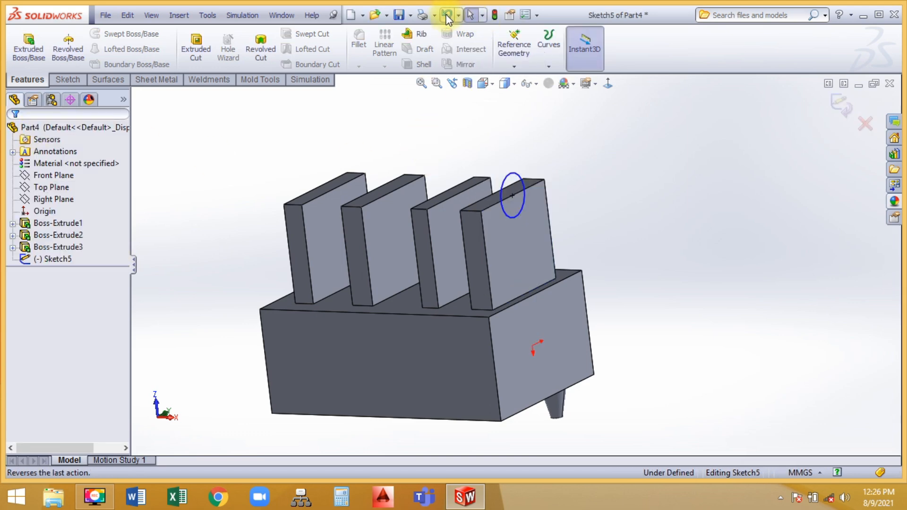
click(447, 16)
click(447, 16)
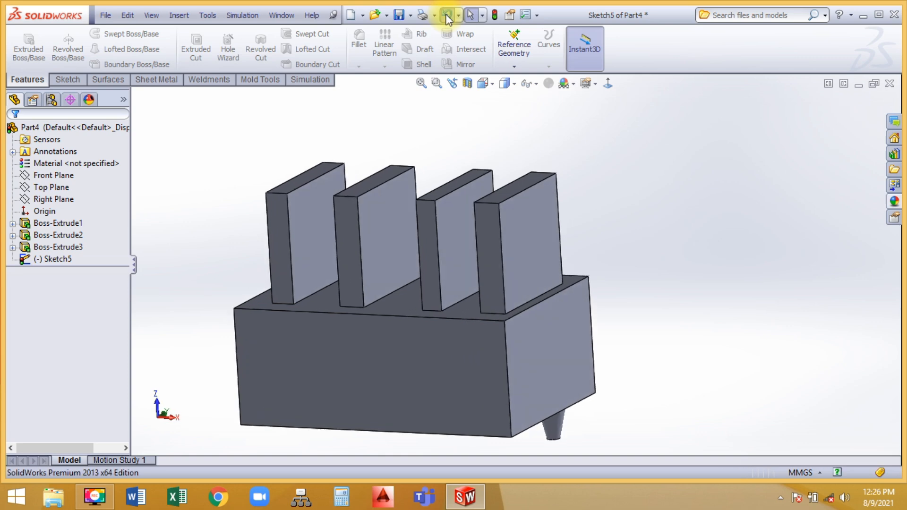
click(447, 15)
click(446, 15)
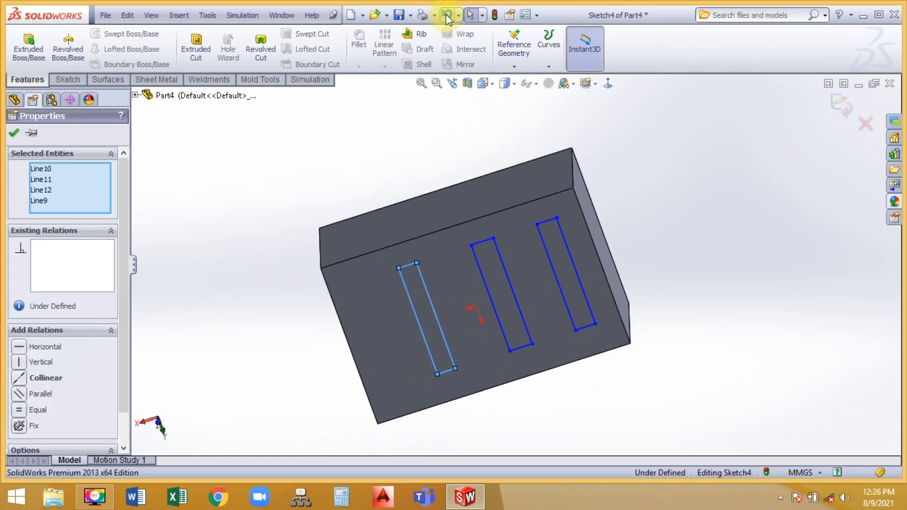
click(447, 16)
click(447, 16)
click(447, 16)
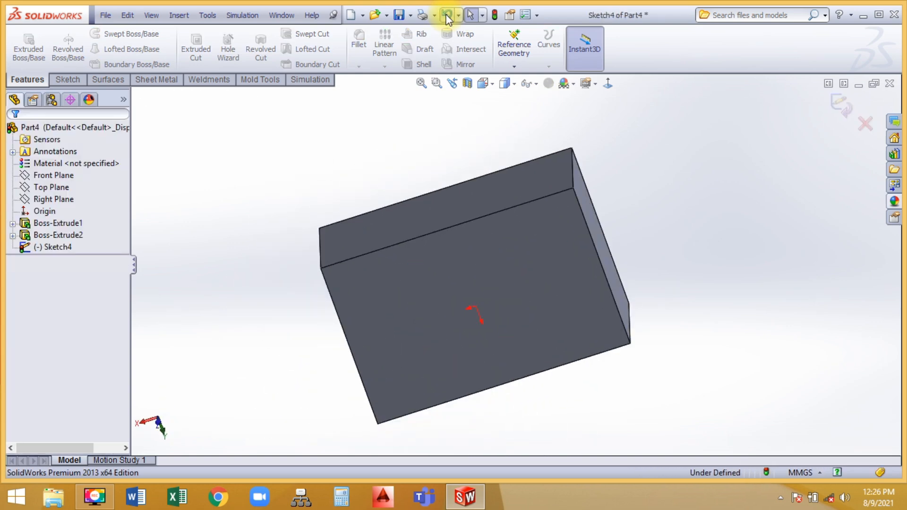
Sketch a circle of about 15 mm radius on the block's top face, centred about 53 mm from the origin in negative X, and exit the sketch.
click(608, 83)
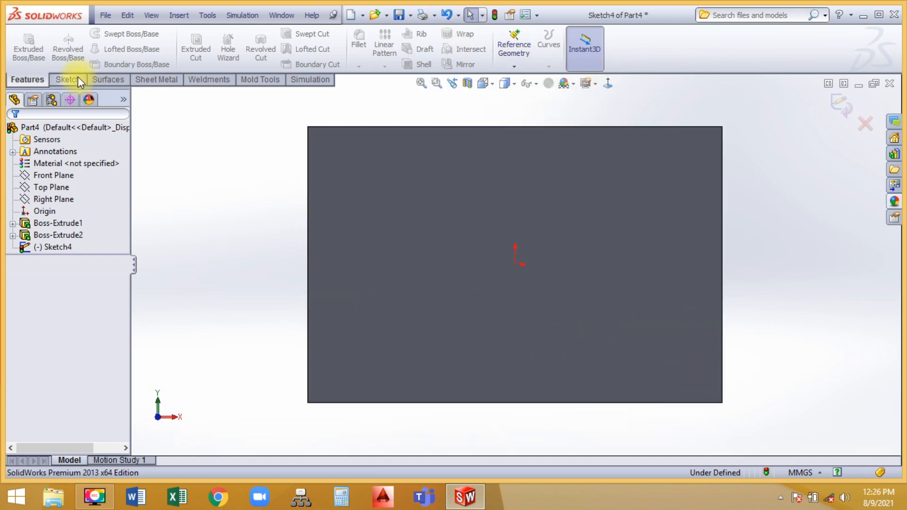
click(77, 79)
click(107, 34)
click(370, 264)
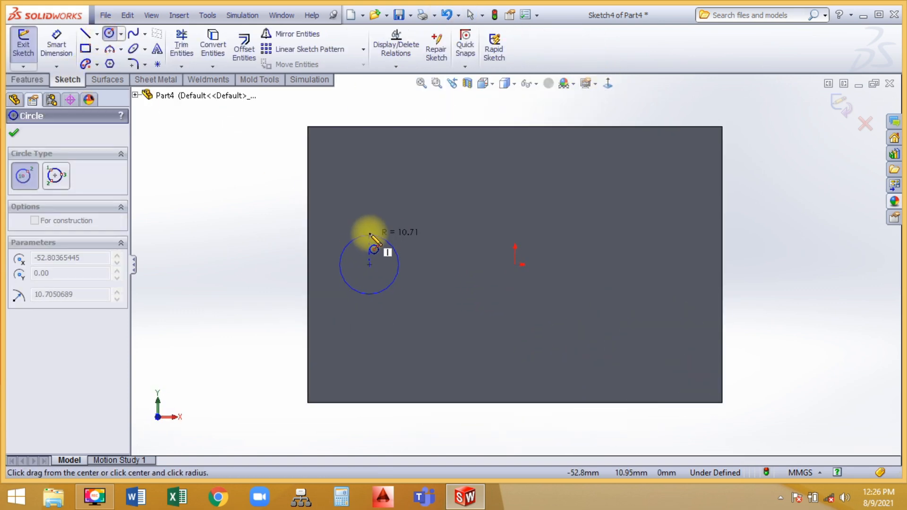
click(370, 234)
click(837, 104)
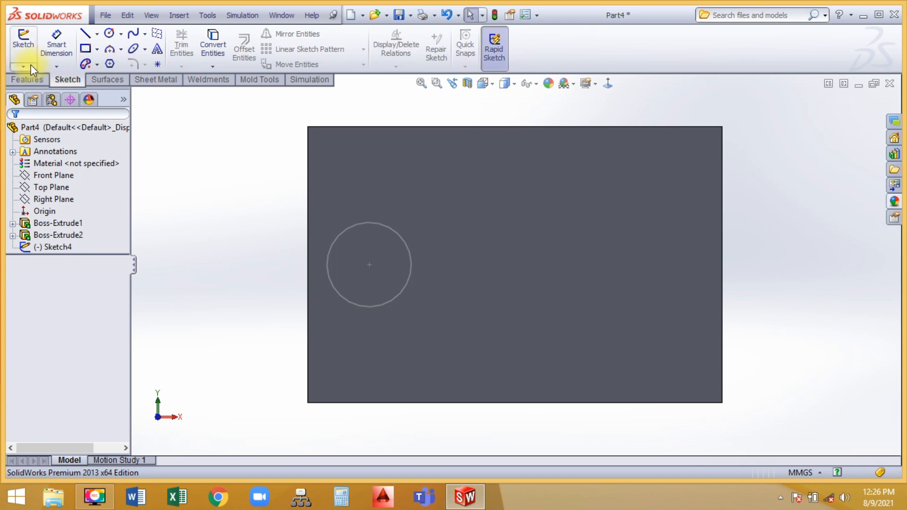
Extrude the circle upward from the block's top face as a tall cylinder, using the Blind end condition.
click(27, 79)
click(29, 52)
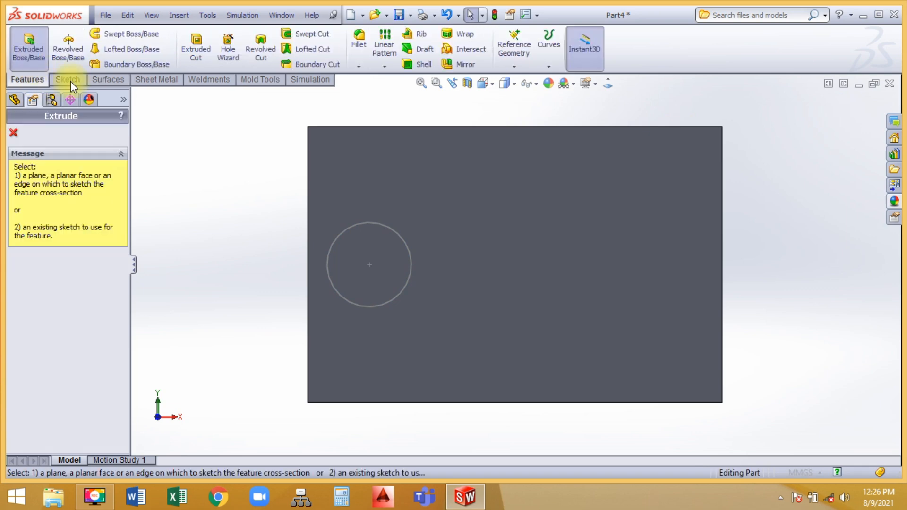
click(362, 227)
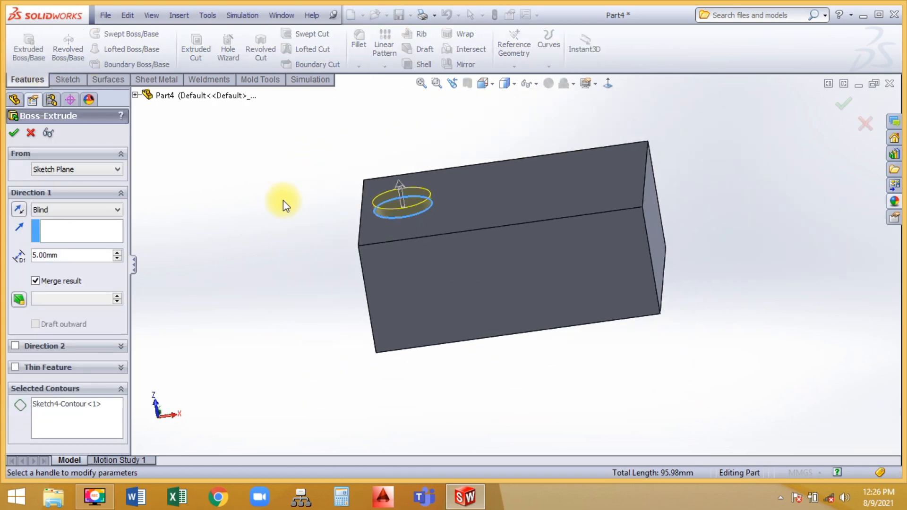
drag(401, 178, 383, 80)
click(14, 133)
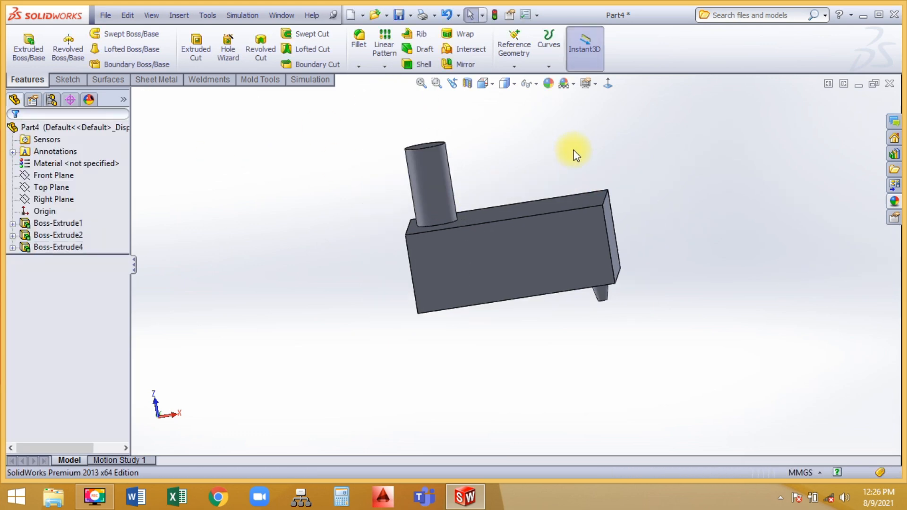
Sketch a circle of about 11 mm radius on the plane of the block's positive-X end face, above the block and level with the cylinder.
middle_drag(573, 152, 562, 166)
click(619, 265)
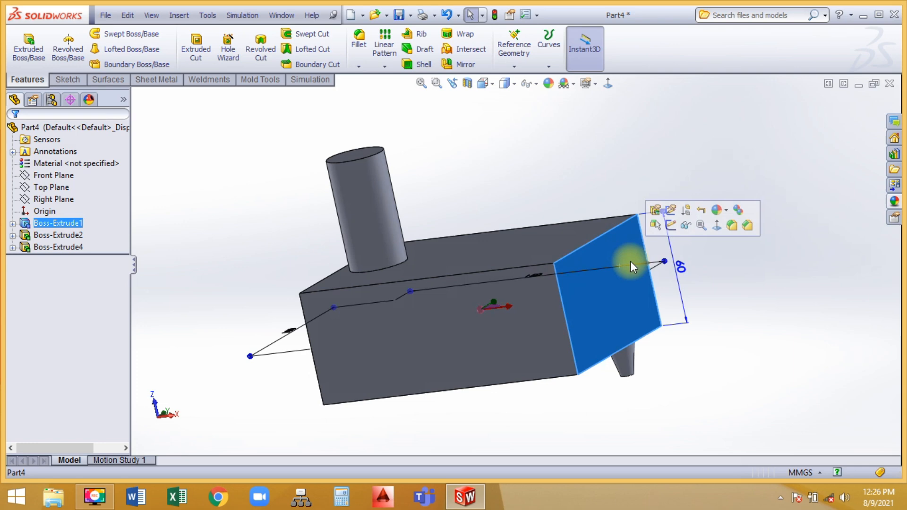
click(661, 225)
click(72, 81)
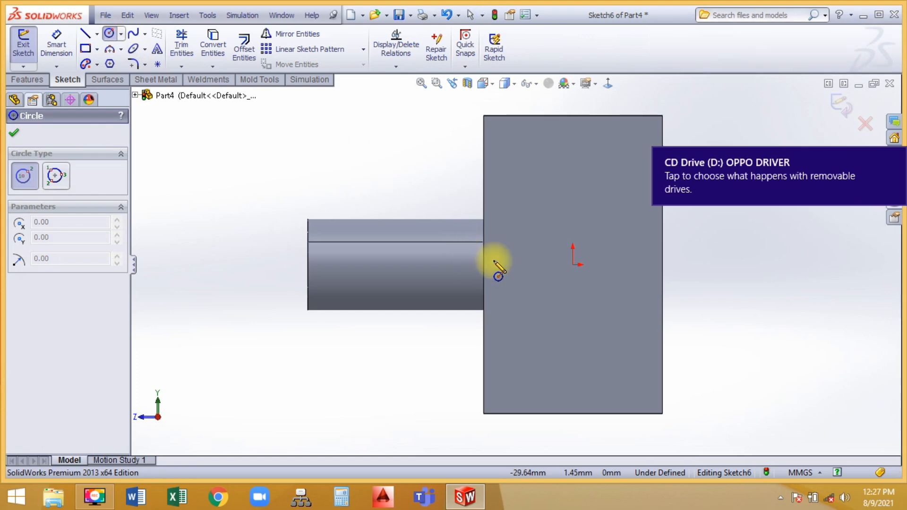
click(422, 260)
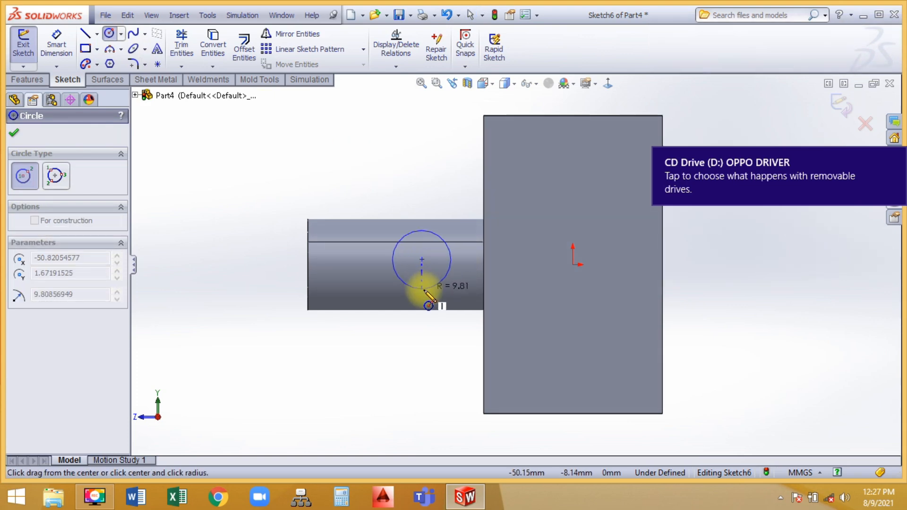
click(422, 293)
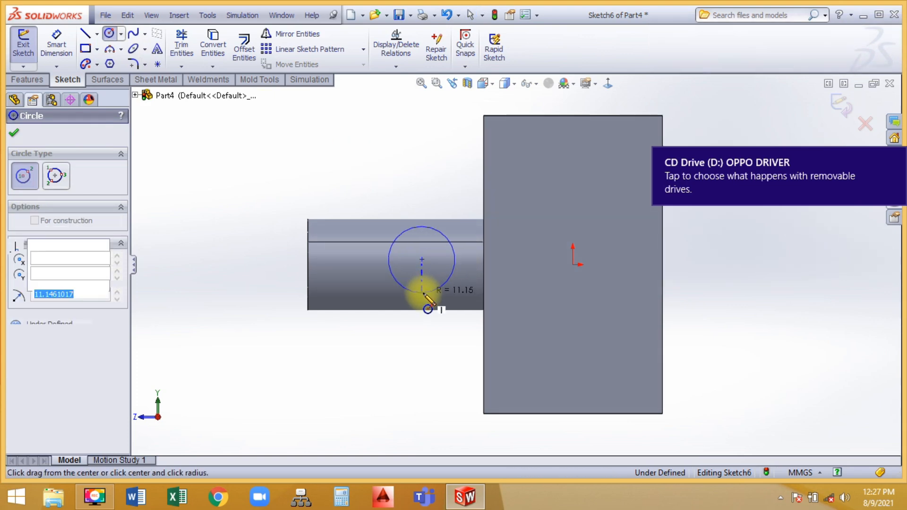
click(840, 102)
click(897, 159)
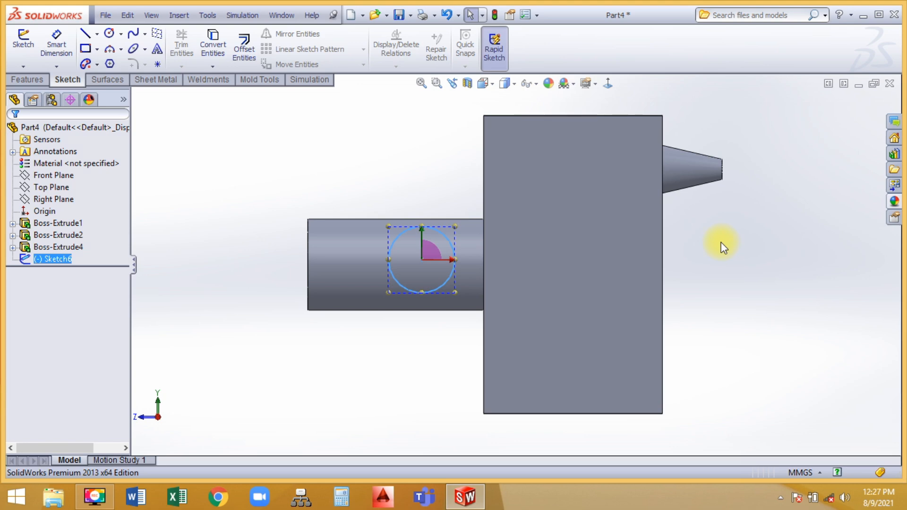
Extrude the circle back to the vertical cylinder's round face using the Up To Surface end condition.
mouse_move(723, 247)
middle_down()
mouse_move(336, 353)
mouse_move(491, 234)
mouse_move(379, 185)
middle_up()
click(263, 174)
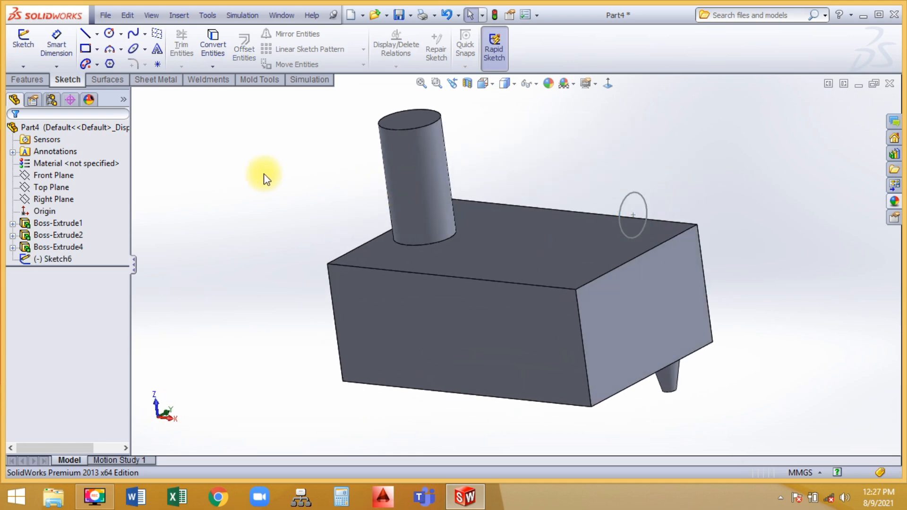
click(16, 79)
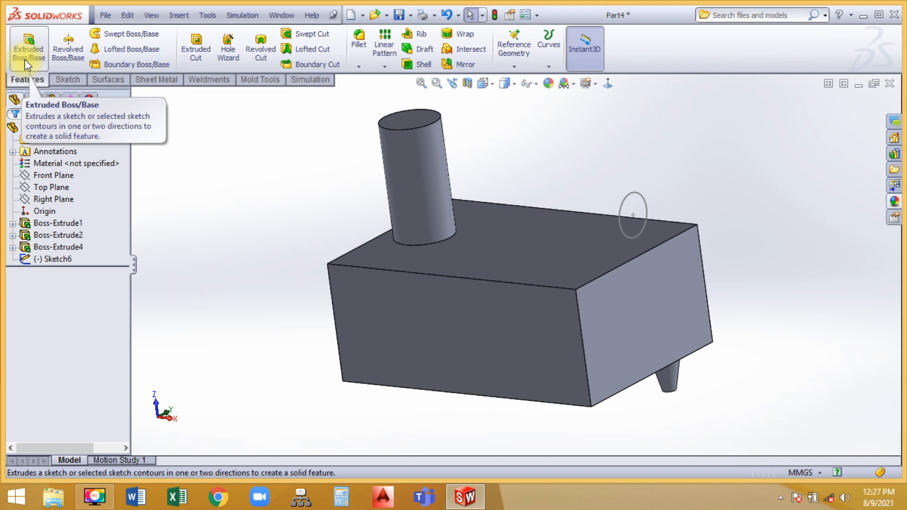
click(25, 59)
click(633, 194)
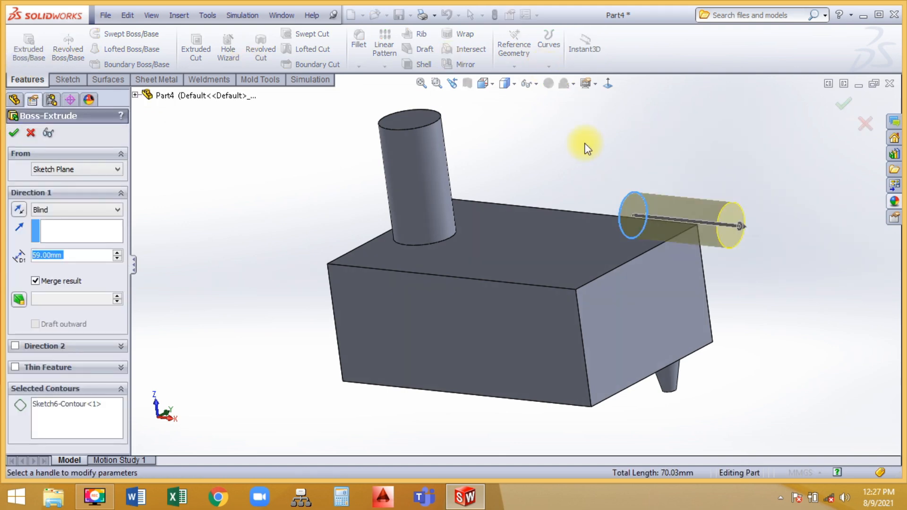
middle_drag(585, 144, 625, 118)
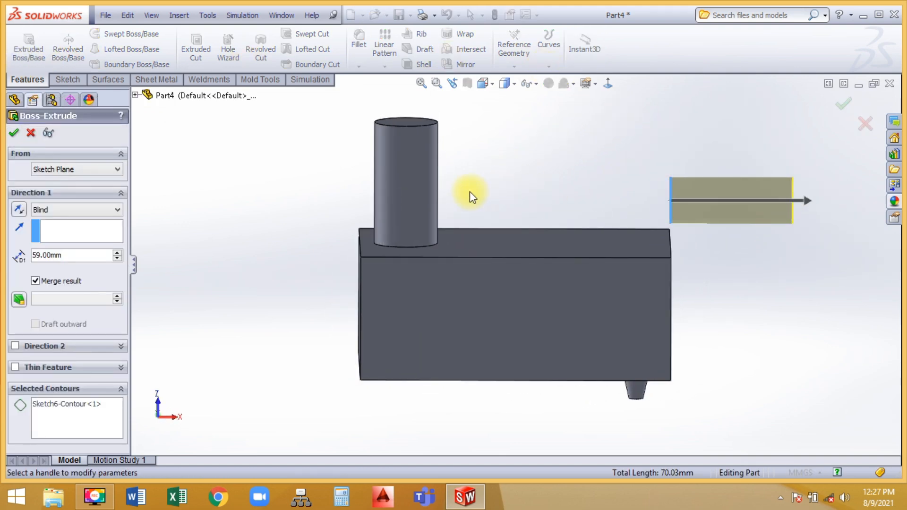
click(53, 210)
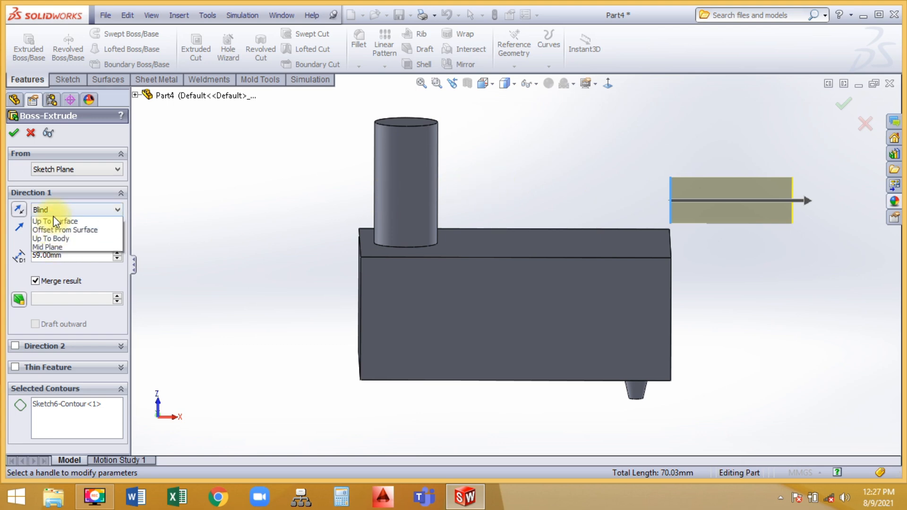
click(63, 248)
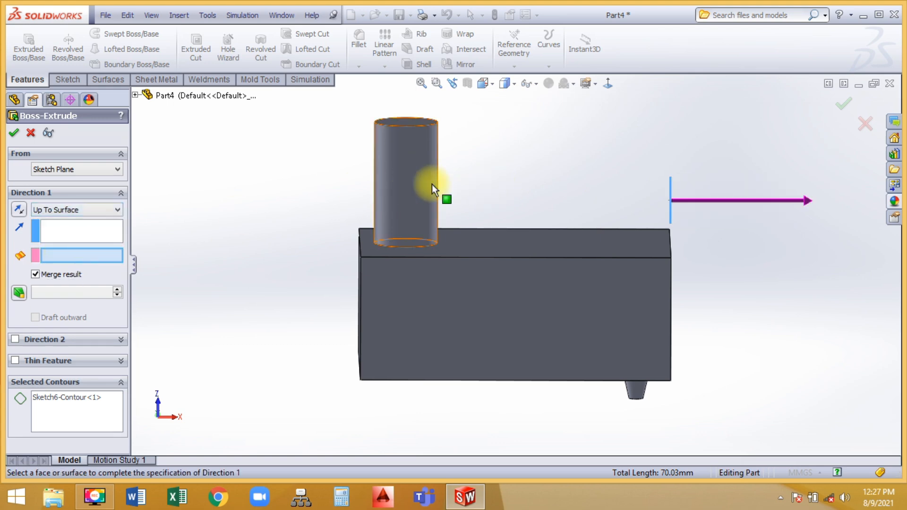
click(428, 177)
click(14, 132)
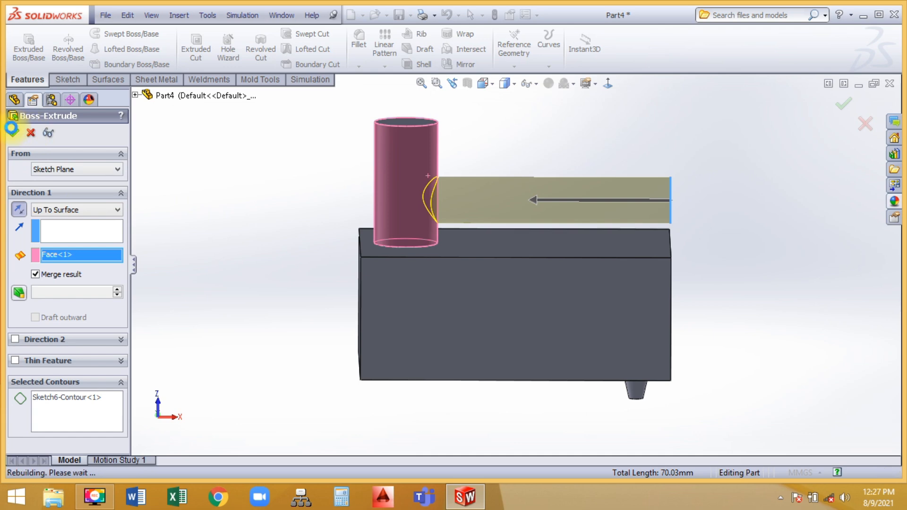
Undo the horizontal cylinder's extrusion and its circle sketch.
middle_drag(557, 156, 470, 199)
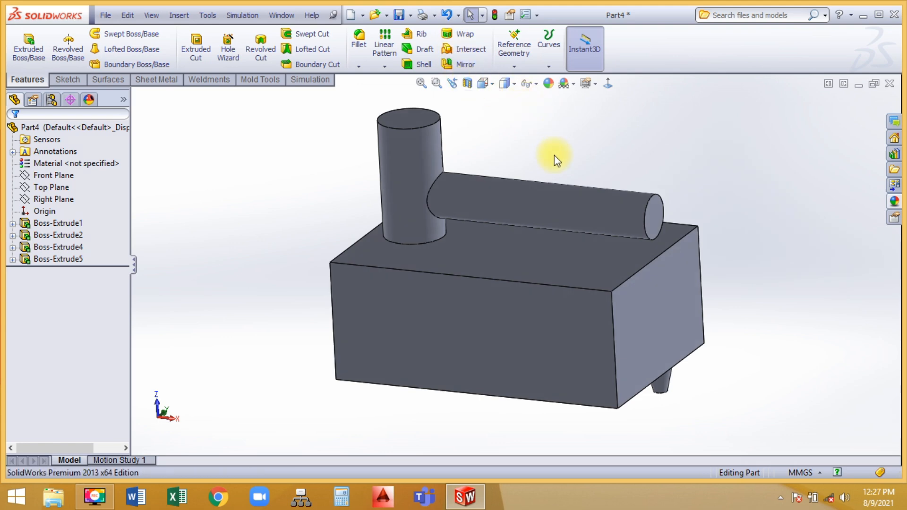
middle_drag(551, 158, 567, 125)
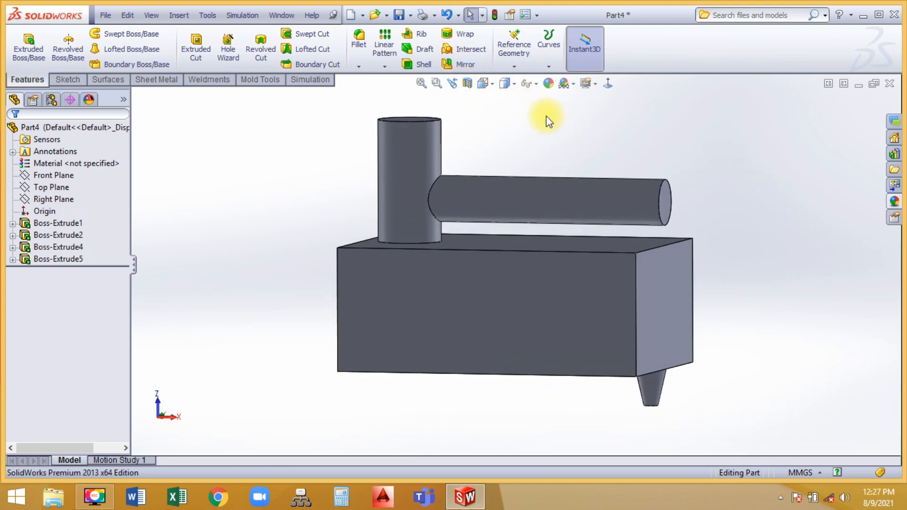
click(446, 15)
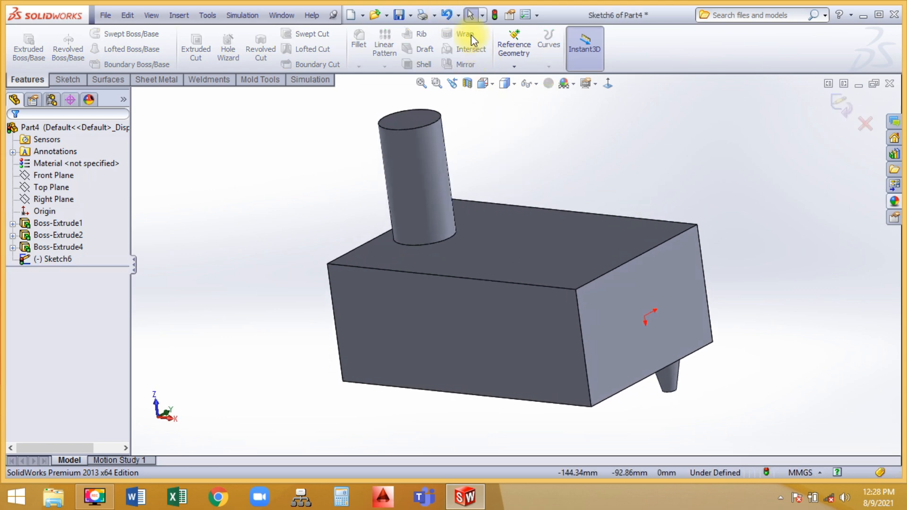
click(446, 15)
Sketch a circle on the block's top face, centred about 51 mm from the origin in positive X, and exit the sketch.
click(579, 233)
click(629, 191)
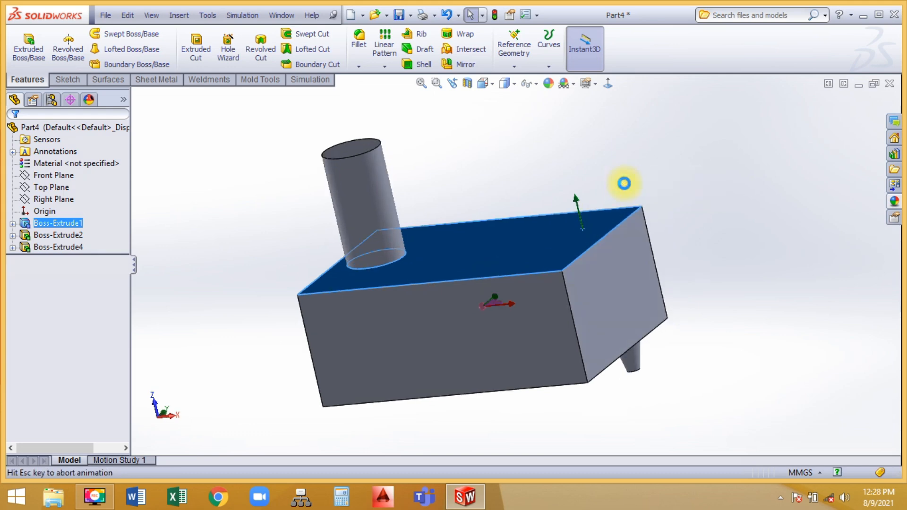
right_drag(472, 107, 500, 141)
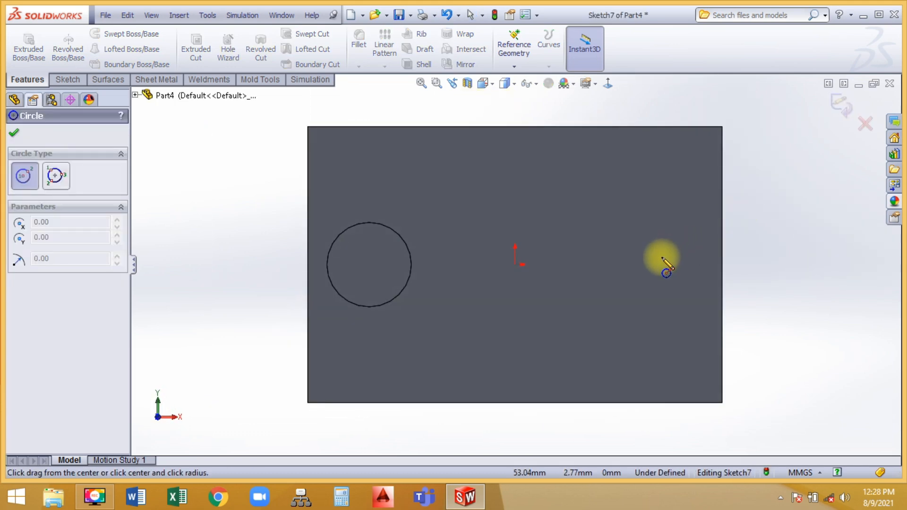
click(656, 265)
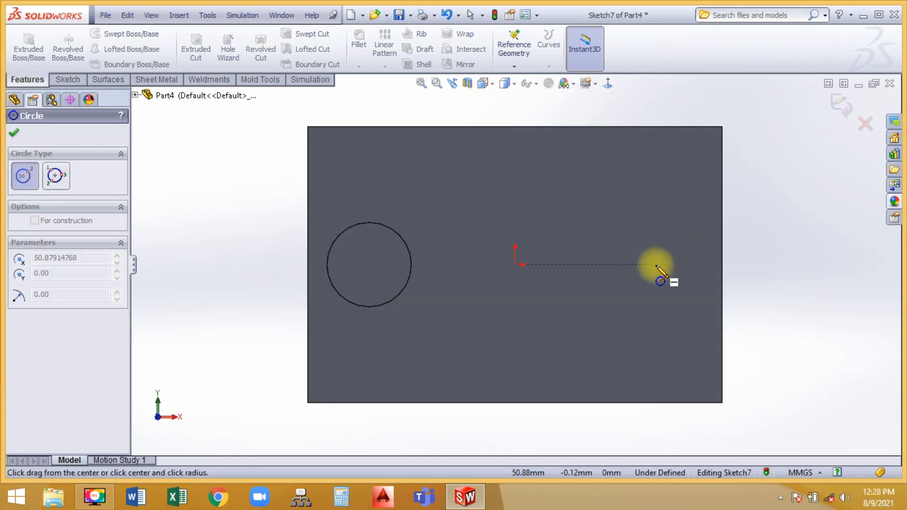
click(659, 302)
click(841, 107)
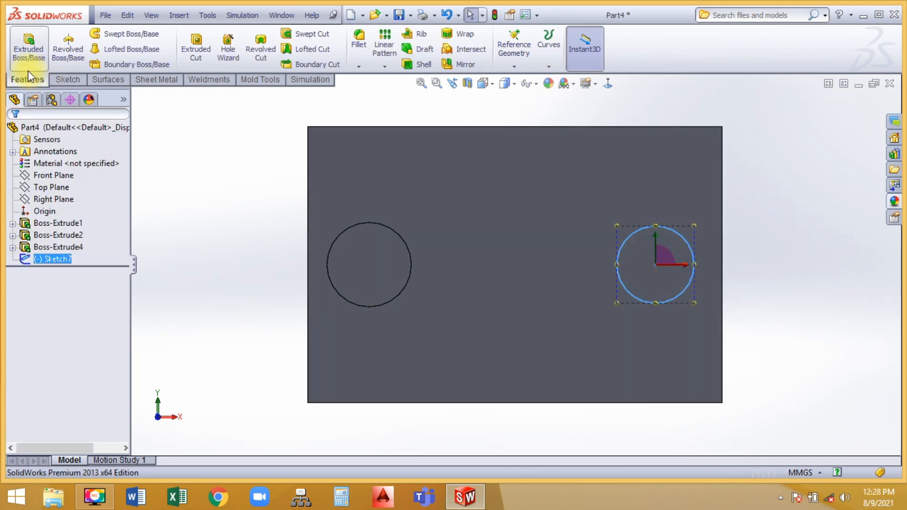
Extrude the circle 59 mm upward with the Blind end condition as a second vertical cylinder.
click(29, 58)
middle_drag(793, 321, 756, 153)
scroll(688, 261, up, 2)
middle_drag(687, 264, 723, 194)
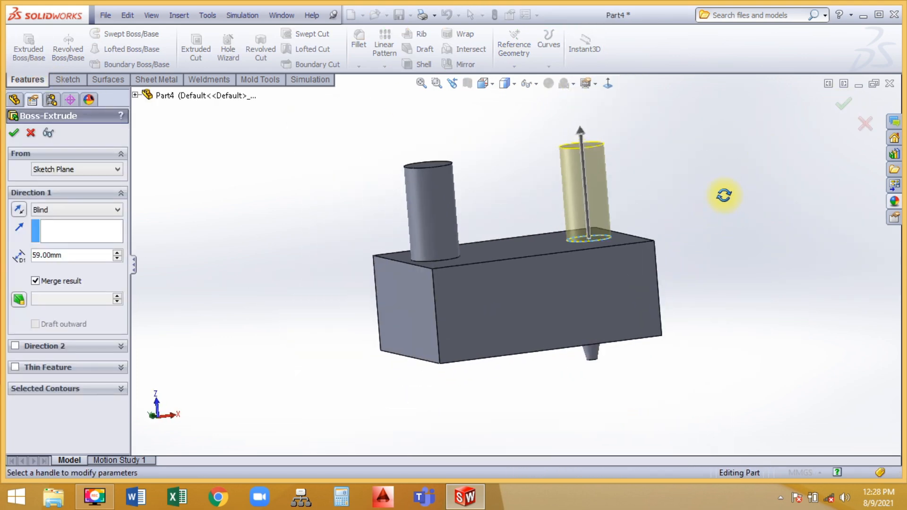
click(843, 104)
middle_drag(210, 185, 213, 204)
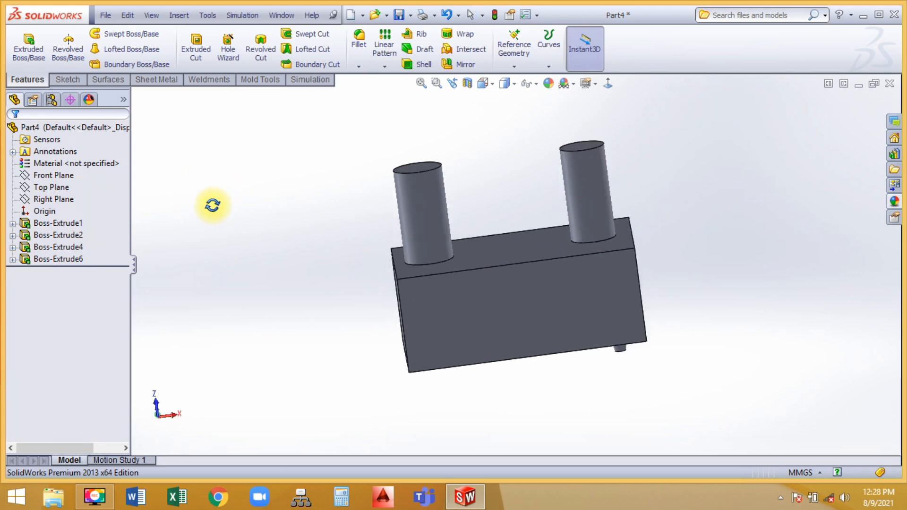
Sketch a circle of about 10 mm radius on the Right Plane, centred about 59 mm above the origin, and exit the sketch.
click(67, 200)
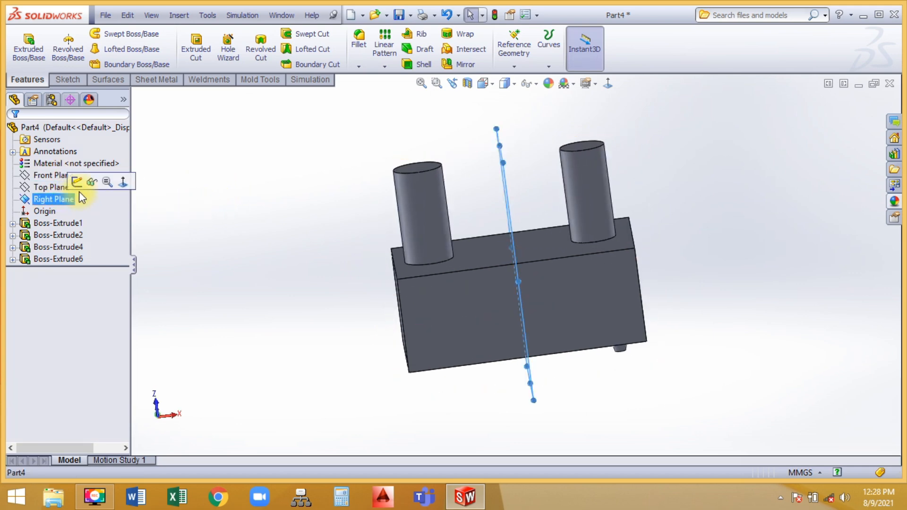
click(79, 181)
right_drag(371, 236, 377, 273)
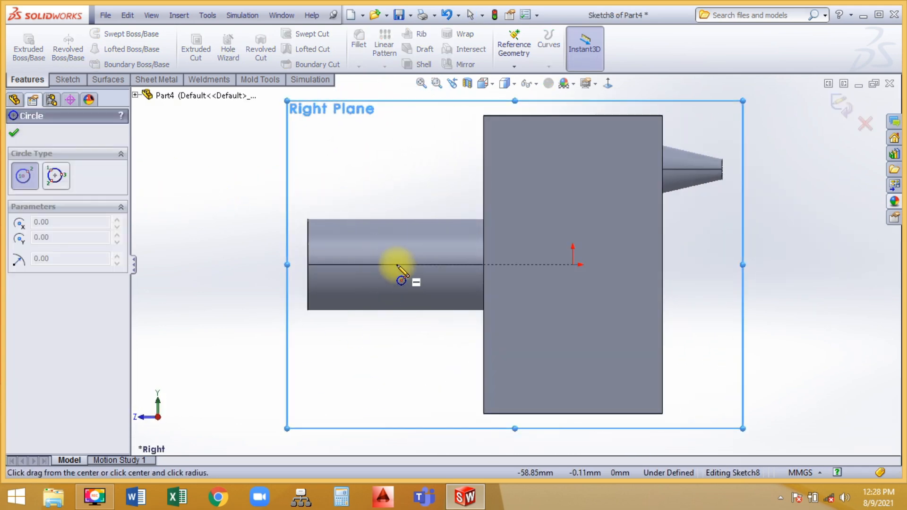
click(397, 264)
click(397, 293)
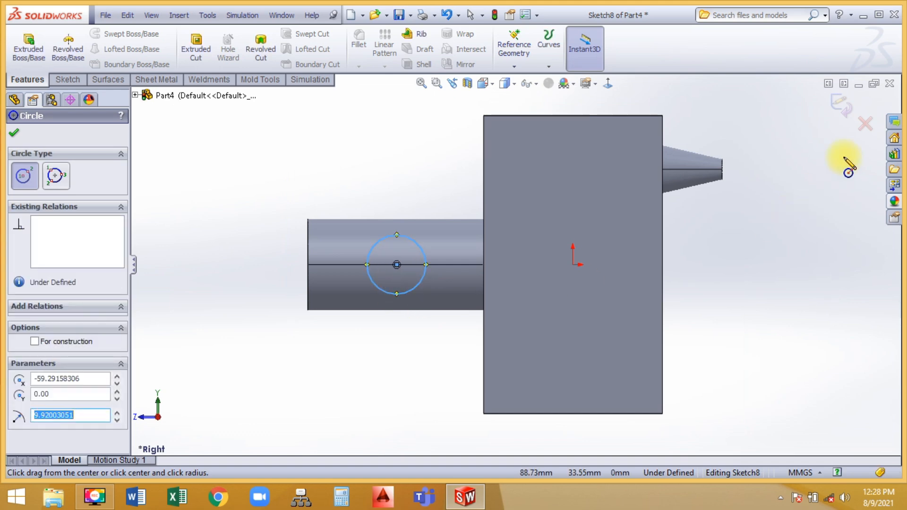
click(839, 104)
Set up a boss extrusion of the Right Plane circle in Direction 1 Up To Surface, ending at the positive-X cylinder's round face.
mouse_move(405, 233)
middle_down()
mouse_move(496, 125)
mouse_move(444, 107)
mouse_move(482, 166)
mouse_move(528, 168)
mouse_move(512, 145)
mouse_move(495, 146)
middle_up()
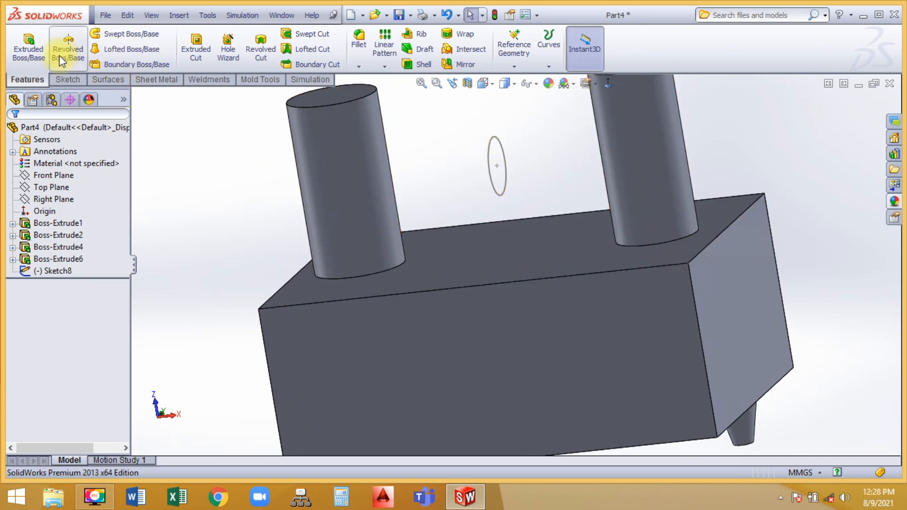
click(28, 52)
click(493, 140)
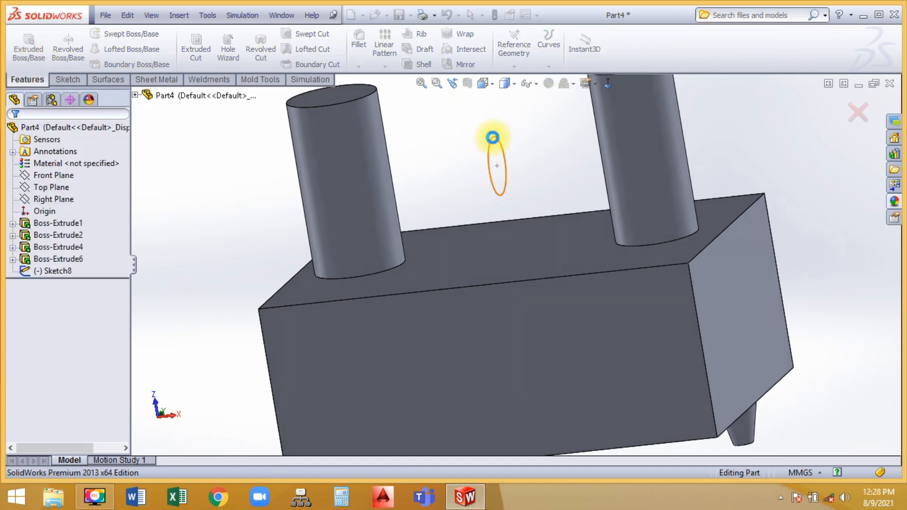
click(53, 211)
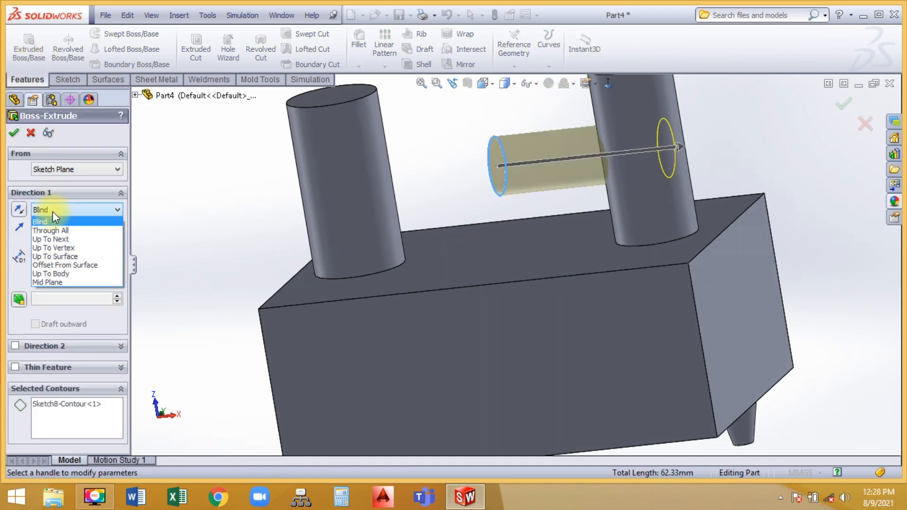
click(64, 258)
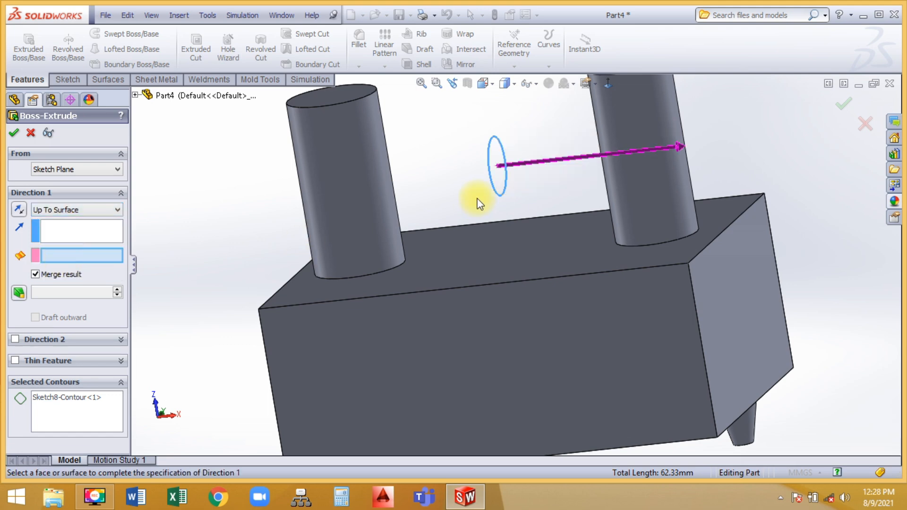
click(613, 175)
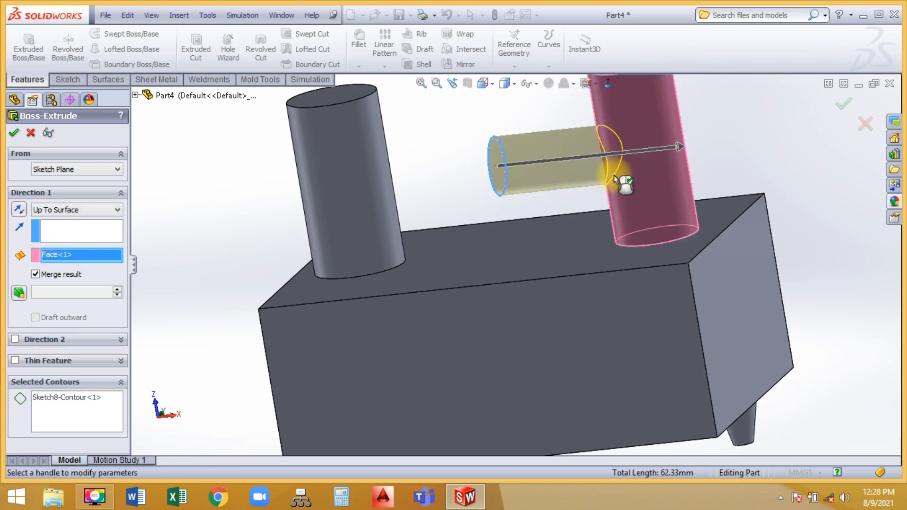
Add Direction 2 with Up To Surface ending at the negative-X cylinder's round face, and complete the connecting bar's extrusion.
click(17, 339)
click(58, 355)
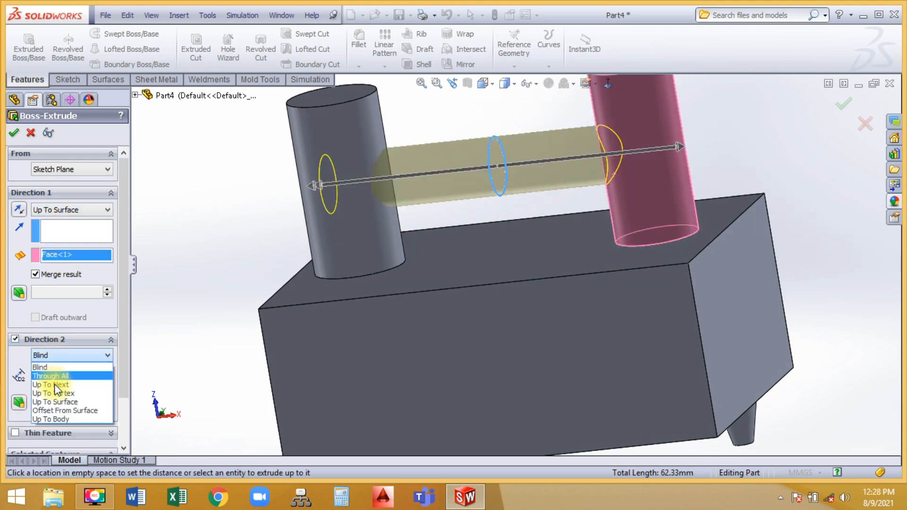
click(54, 402)
click(47, 357)
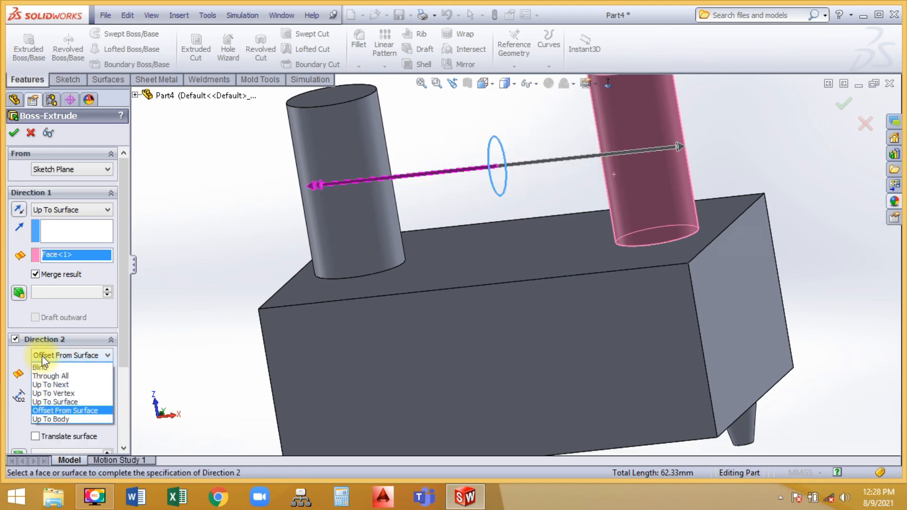
click(52, 398)
click(334, 225)
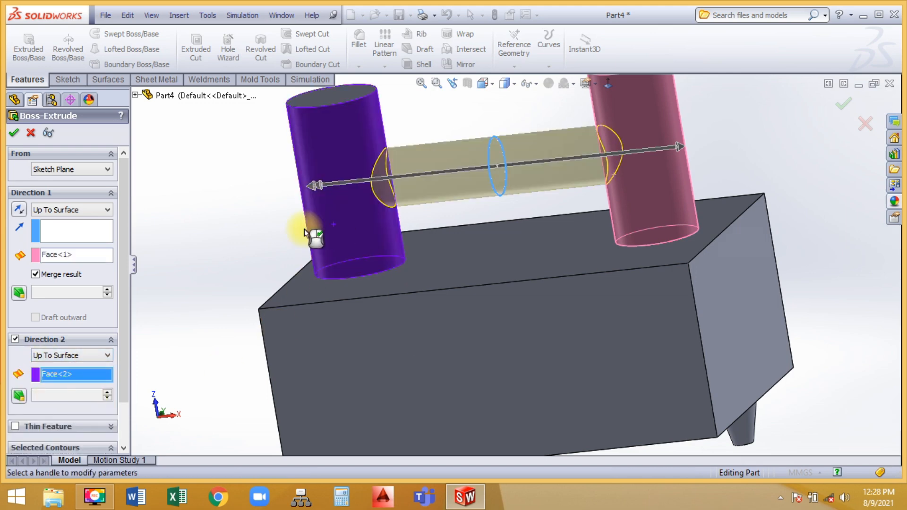
key(Return)
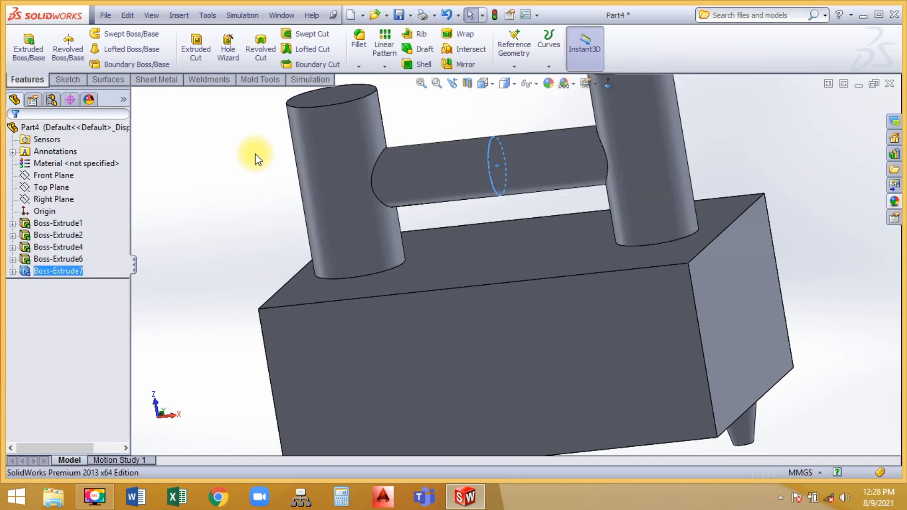
middle_drag(289, 182, 259, 243)
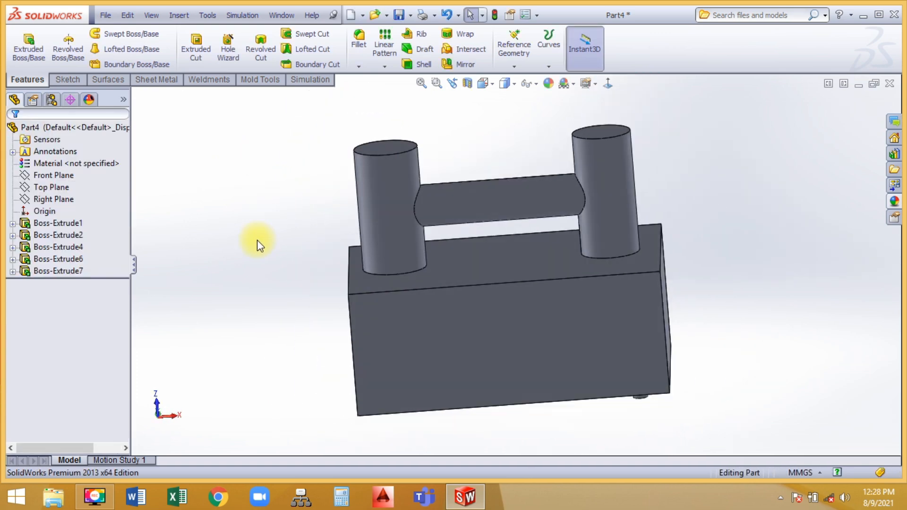
scroll(545, 215, down, 4)
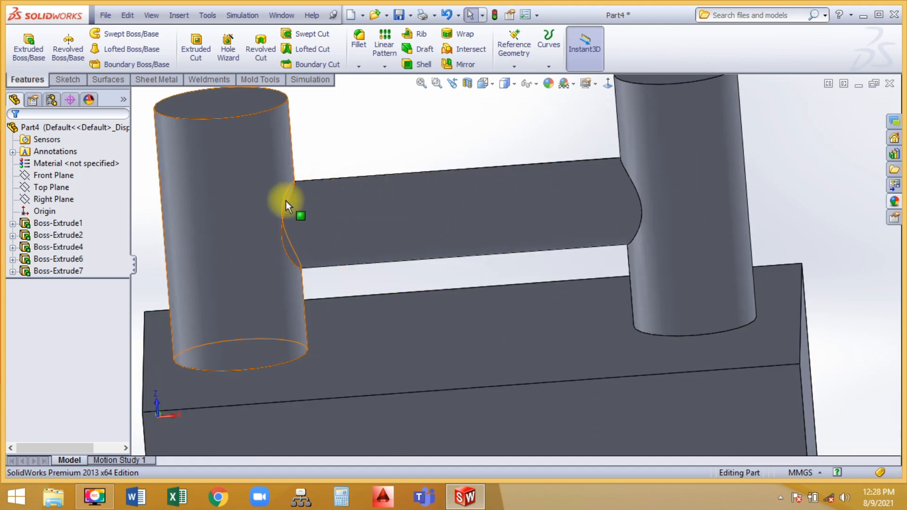
Undo the connecting bar, both vertical cylinders and their sketches, back to the block with only its tapered boss.
scroll(392, 265, up, 3)
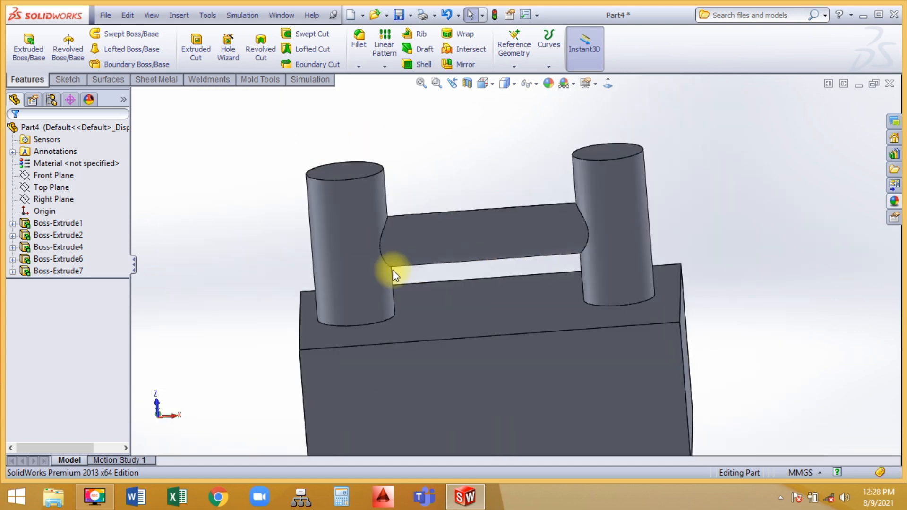
middle_drag(393, 265, 405, 234)
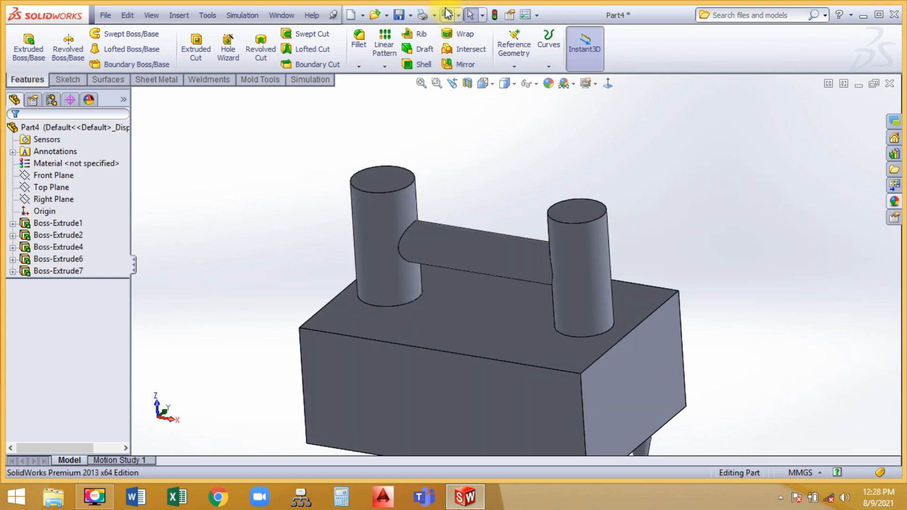
click(447, 15)
click(447, 16)
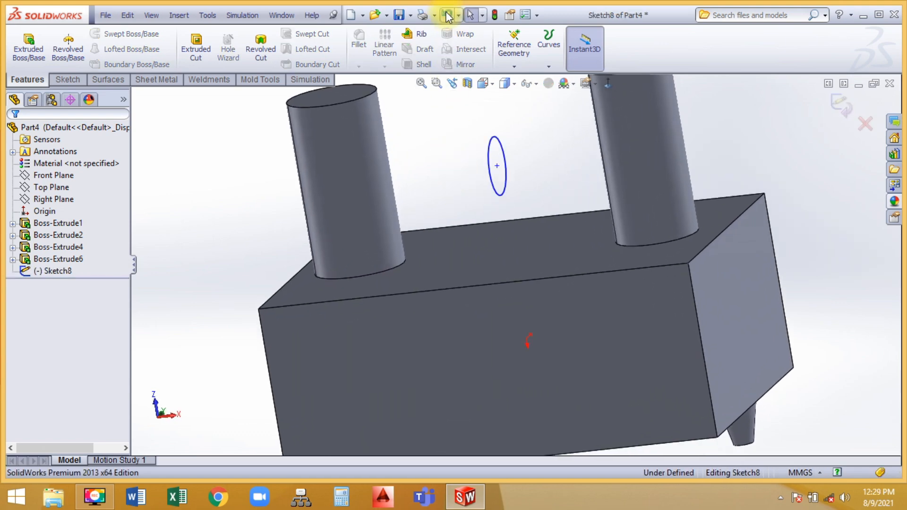
click(447, 15)
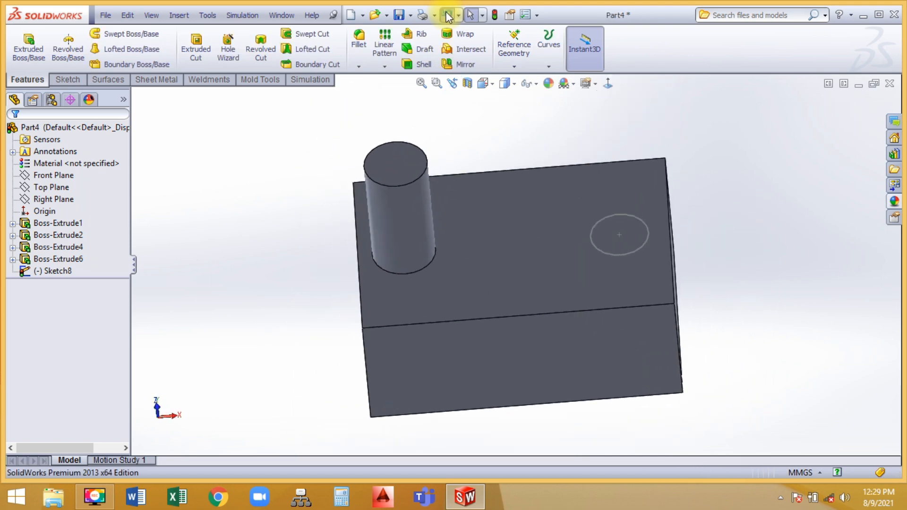
click(448, 17)
click(448, 17)
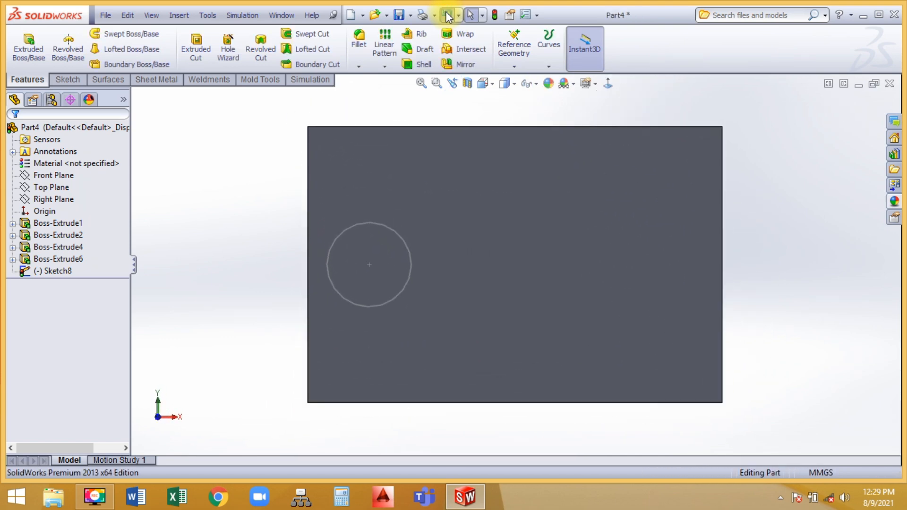
click(448, 17)
click(448, 17)
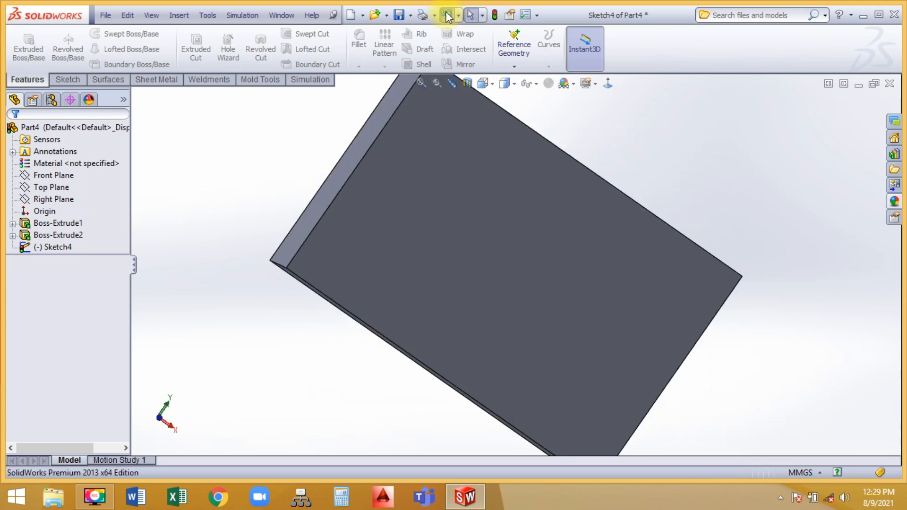
middle_drag(417, 191, 462, 263)
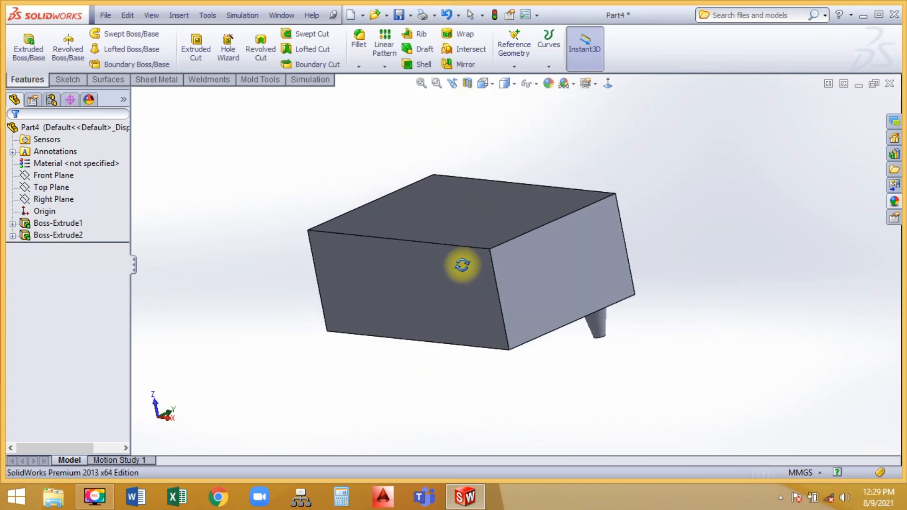
Apply a 10 mm constant-radius fillet to the block's three edges meeting at the front upper corner, and undo it.
click(362, 60)
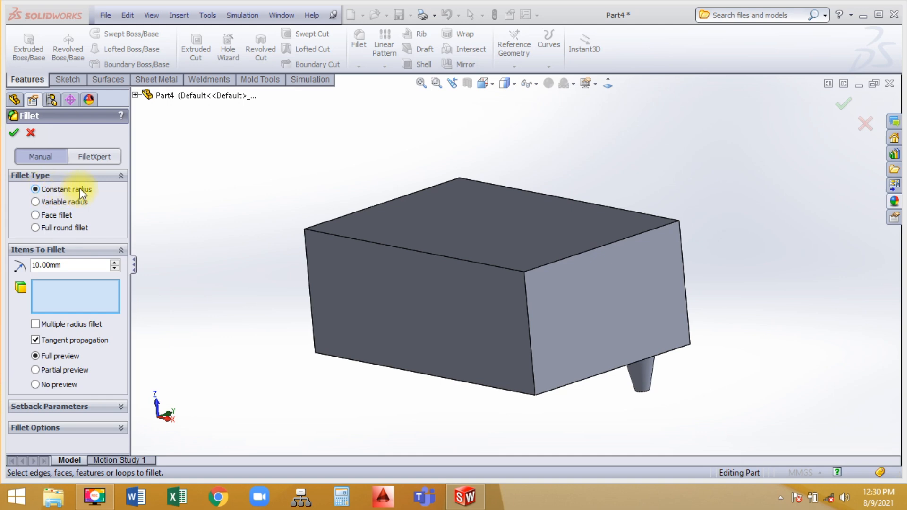
click(381, 246)
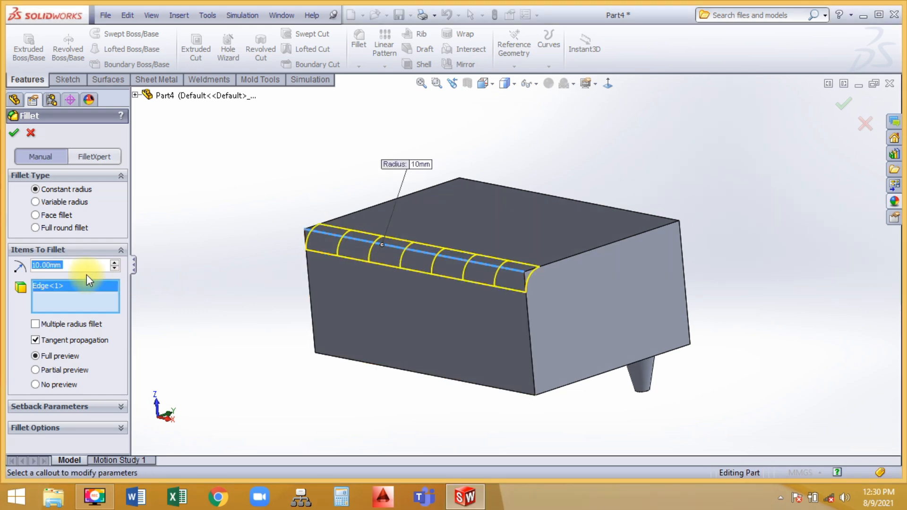
click(73, 266)
drag(73, 265, 31, 267)
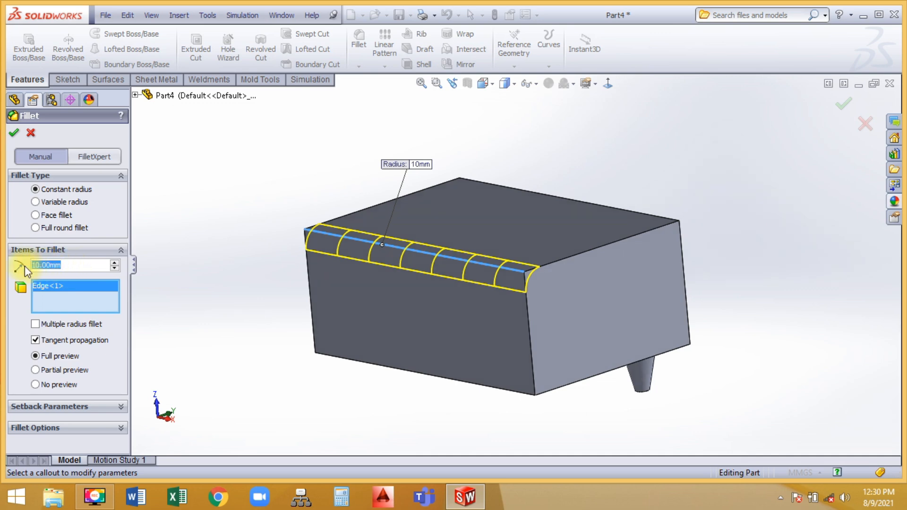
click(571, 258)
click(527, 312)
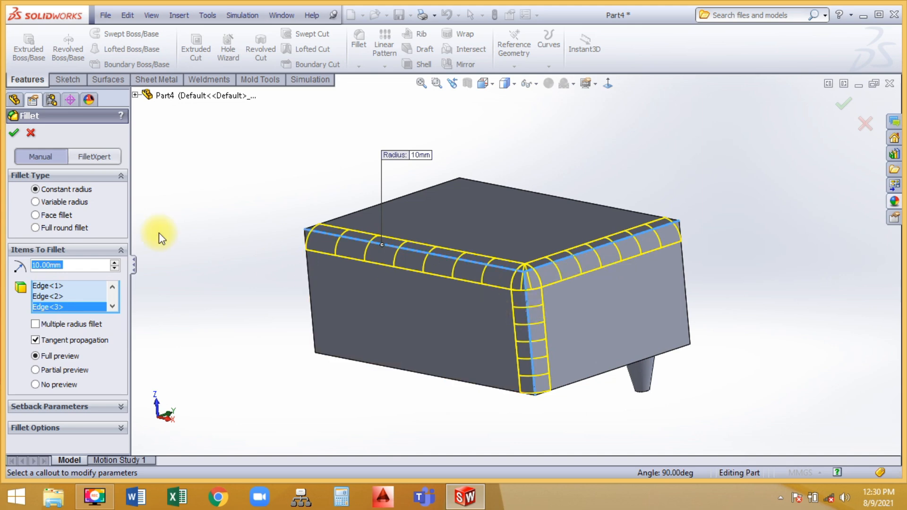
click(14, 133)
middle_drag(223, 152, 259, 209)
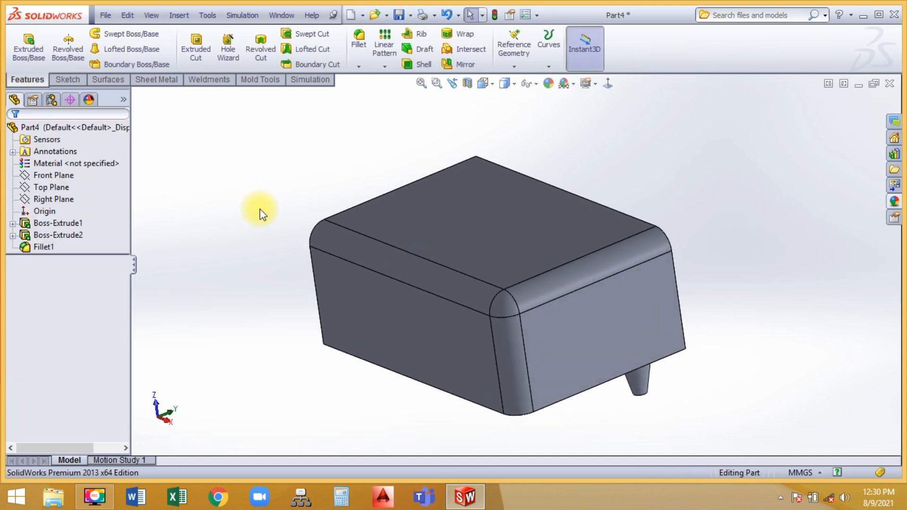
click(446, 15)
Start a variable-radius fillet on the block's long front upper edge and move the negative-X vertex's radius callout clear of the block.
click(358, 43)
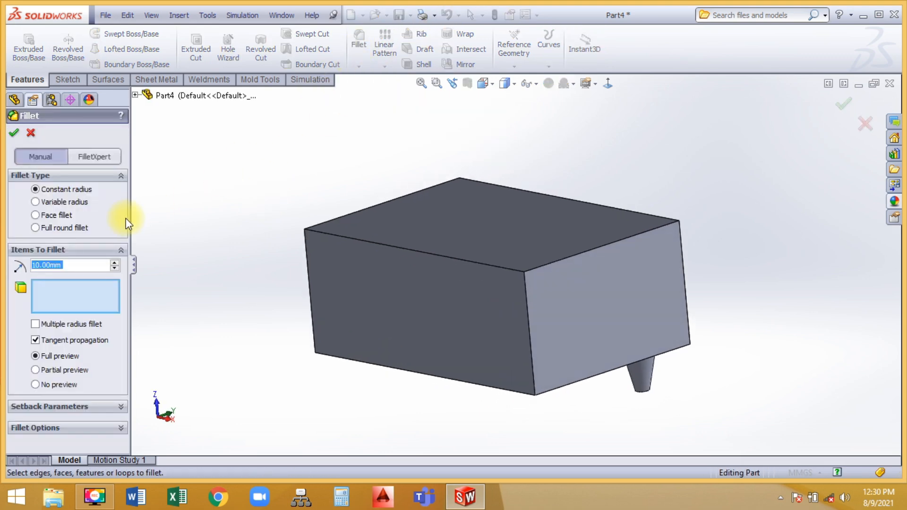
click(40, 203)
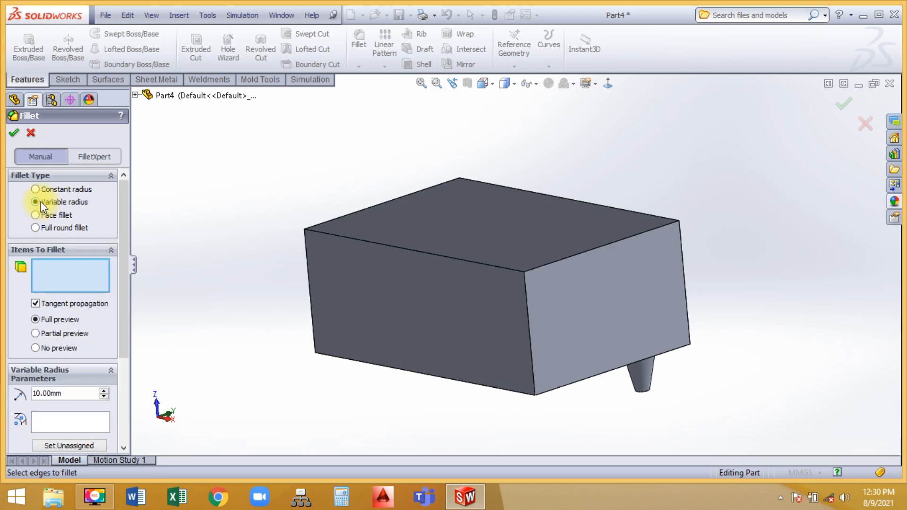
click(363, 240)
middle_drag(270, 191, 293, 189)
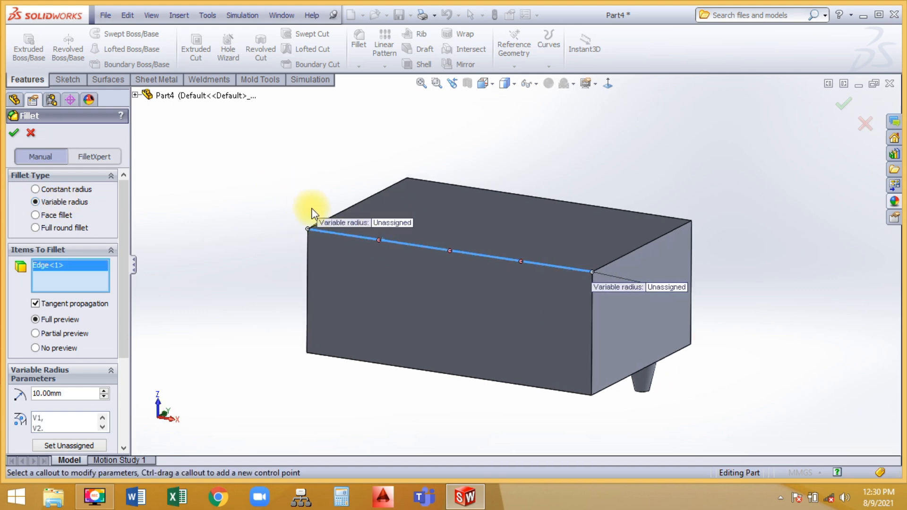
drag(329, 219, 196, 184)
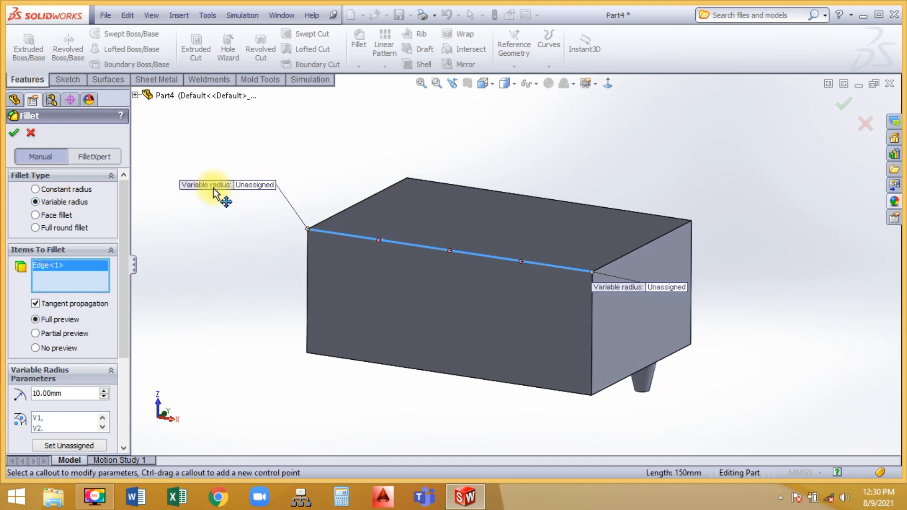
Try six control points on the filleted edge, return to three, and activate those at 25%, 50% and 75%.
scroll(120, 265, down, 3)
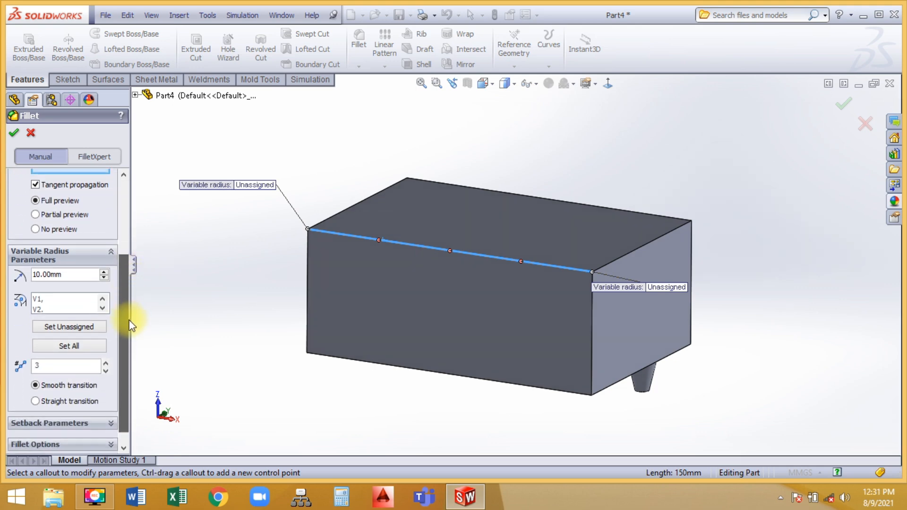
click(108, 363)
click(108, 363)
click(108, 362)
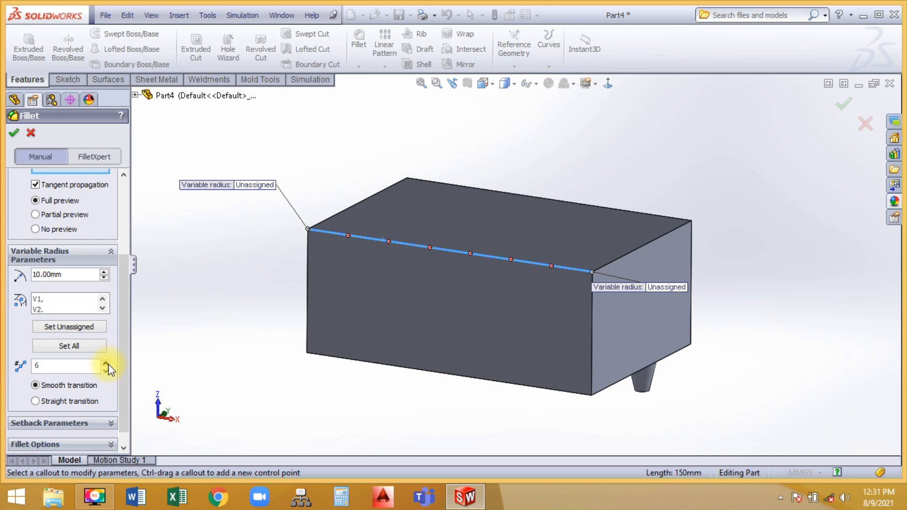
click(106, 373)
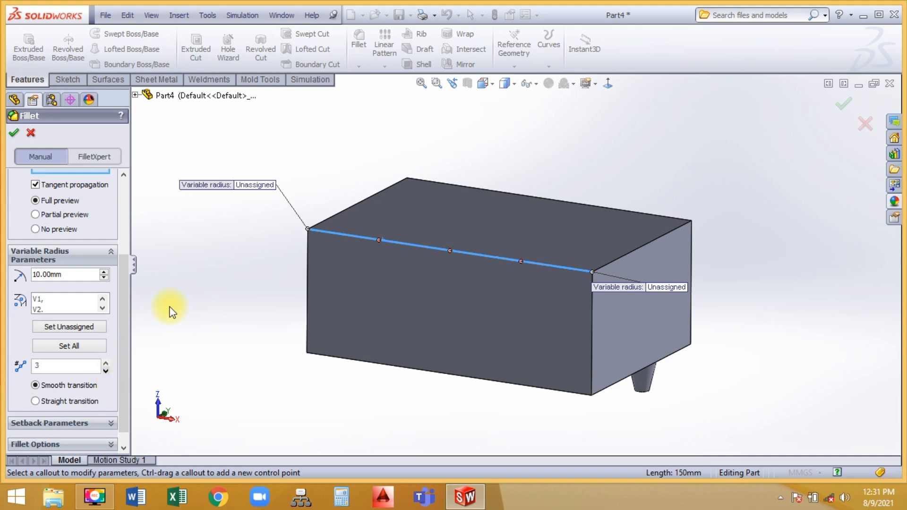
click(379, 240)
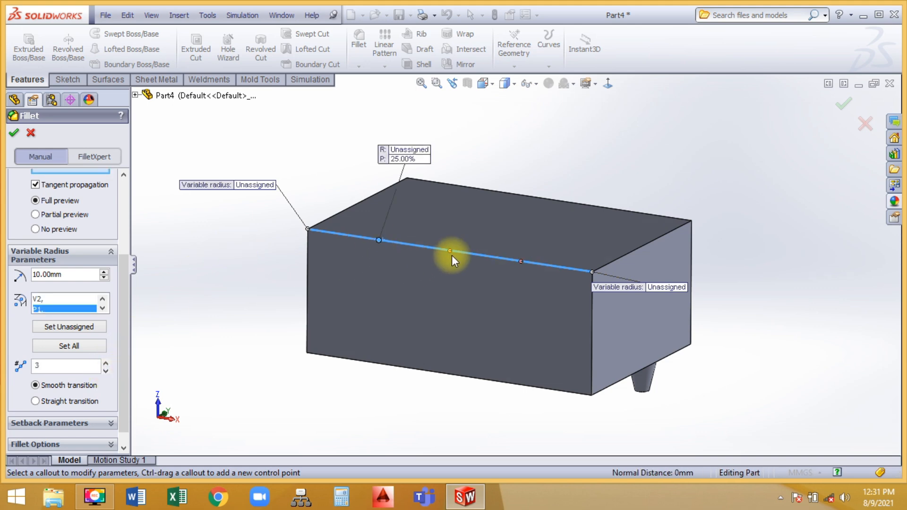
click(449, 251)
click(521, 262)
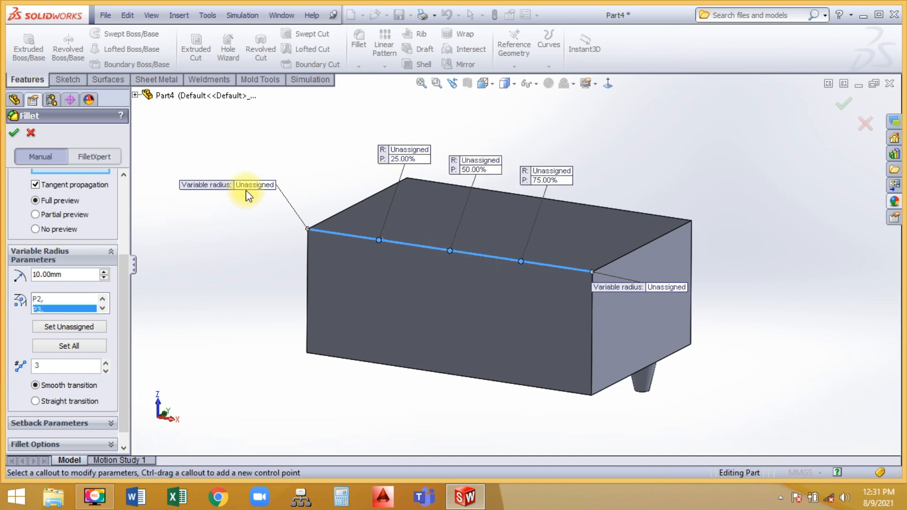
Set the fillet radius to 5 mm at the negative-X vertex, 12 mm at the 25% point and 26 mm at the 50% point.
click(259, 185)
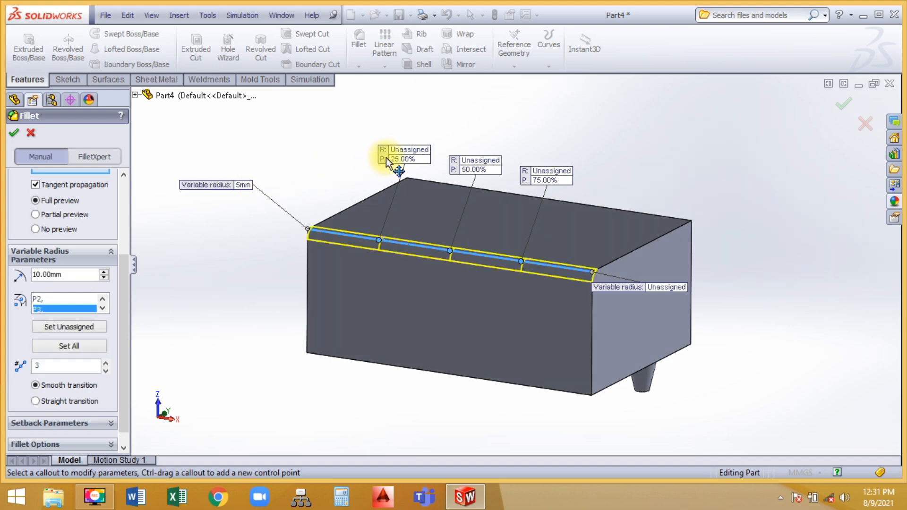
click(404, 150)
text(12)
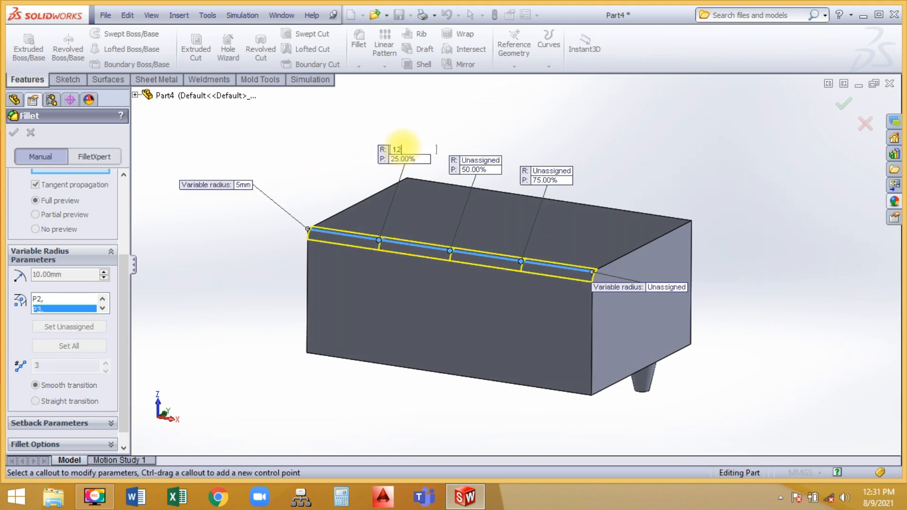
key(Return)
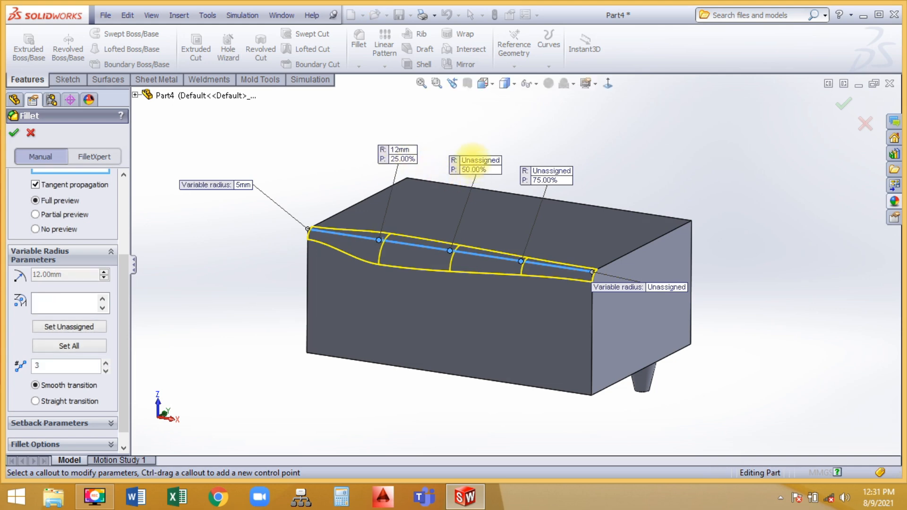
click(472, 161)
text(26)
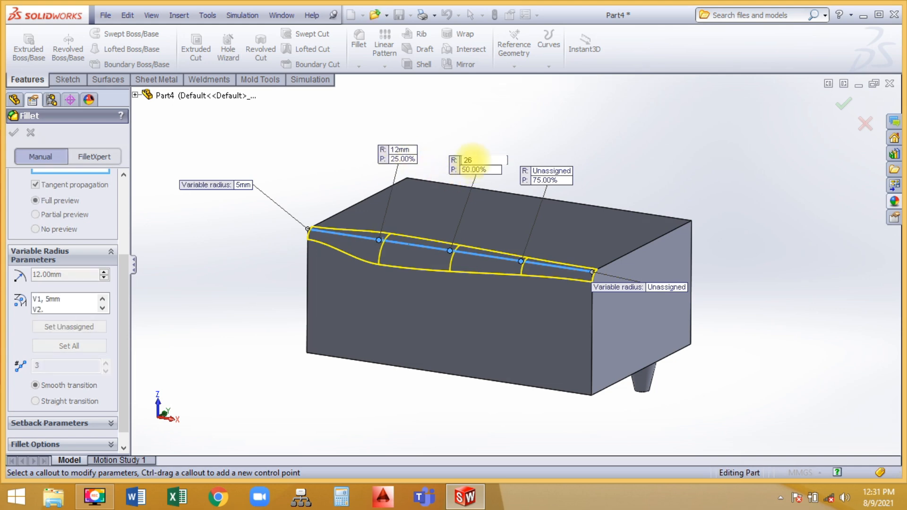
key(Return)
Set the fillet radius to 10 mm at the 75% point and 22 mm at the positive-X vertex.
click(539, 171)
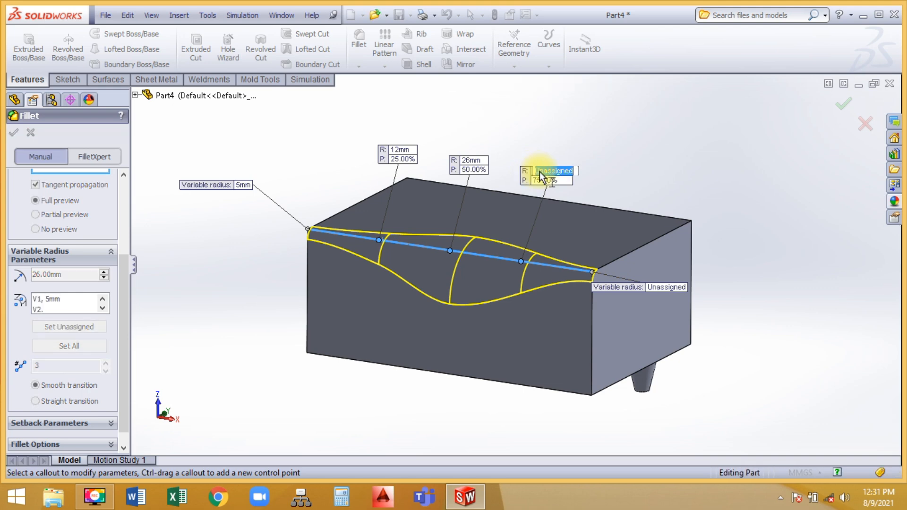
text(10)
key(Return)
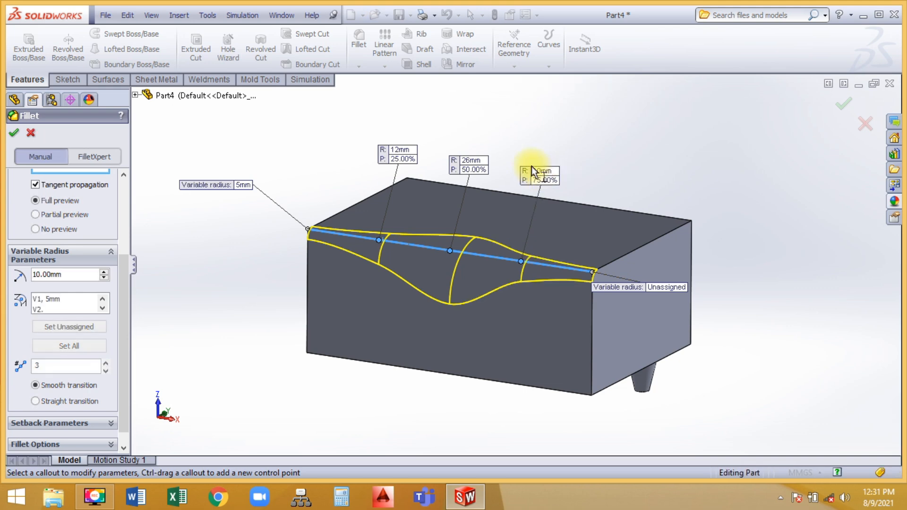
click(668, 288)
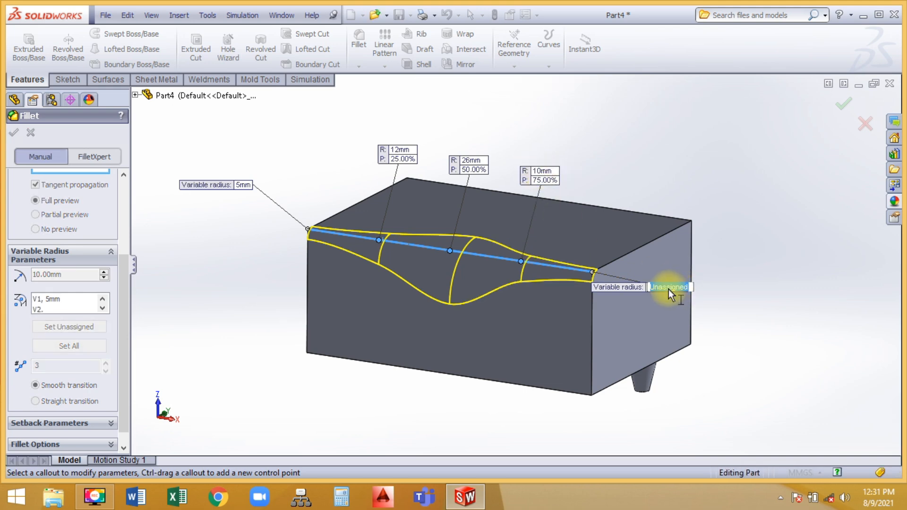
text(22)
key(Return)
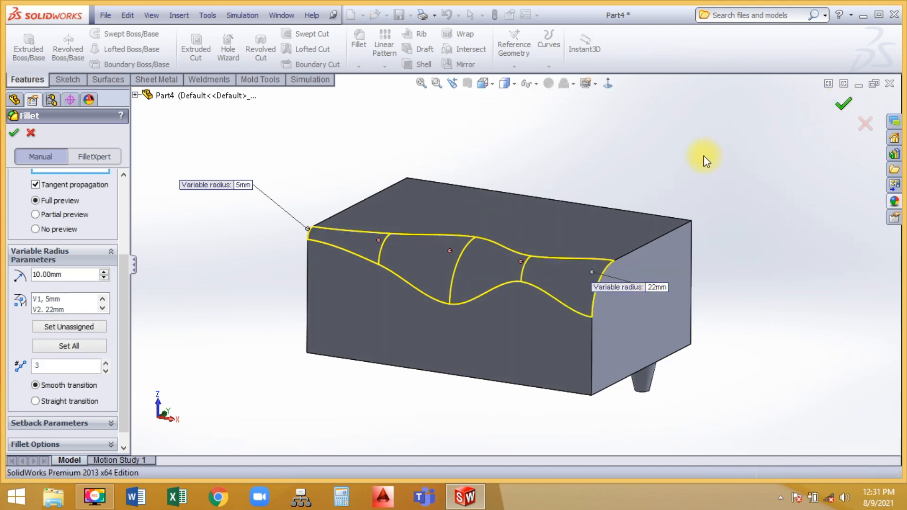
Complete the variable-radius fillet, inspect its shape on the block, and undo it.
key(Return)
middle_drag(713, 194, 680, 194)
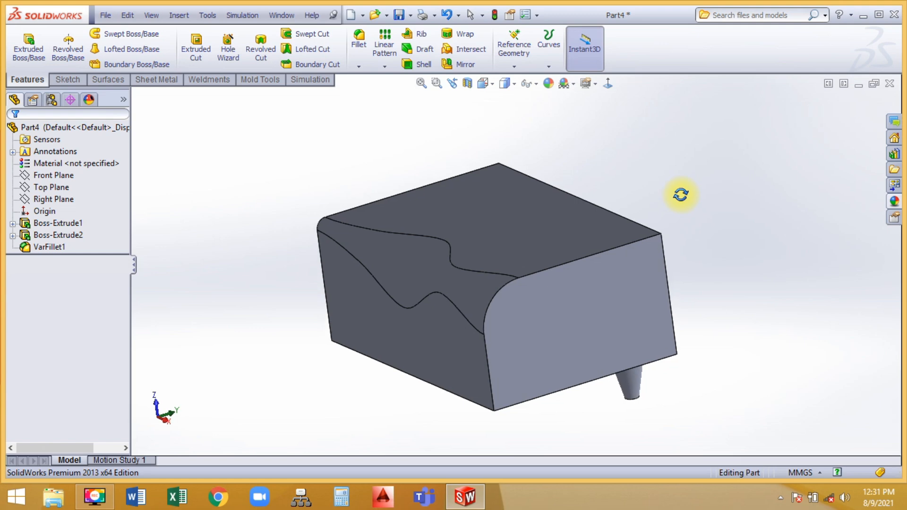
click(444, 17)
Create a 20 mm face fillet between the block's top face and long front face, inspect it, and undo it.
click(358, 41)
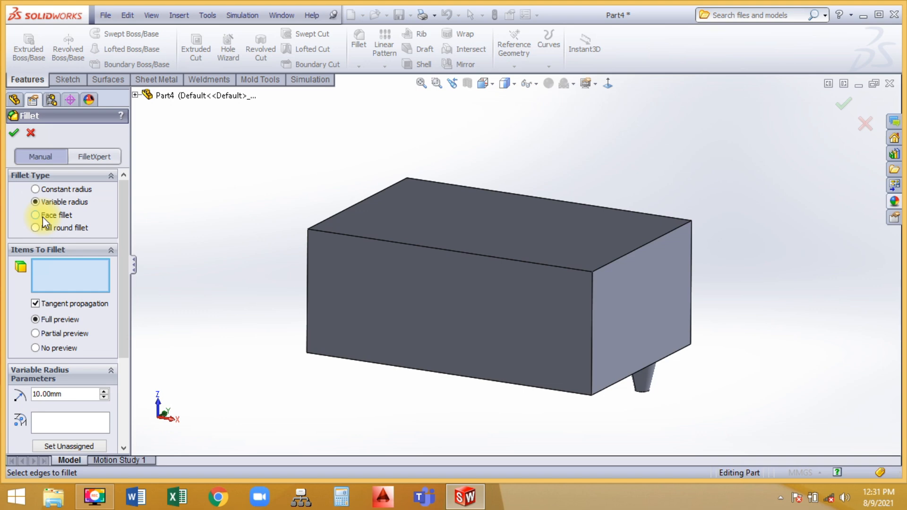
click(42, 217)
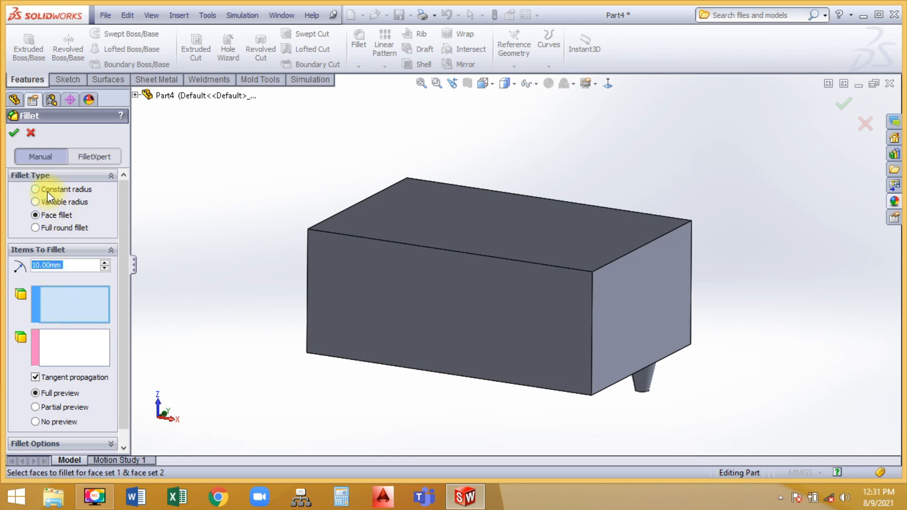
click(430, 202)
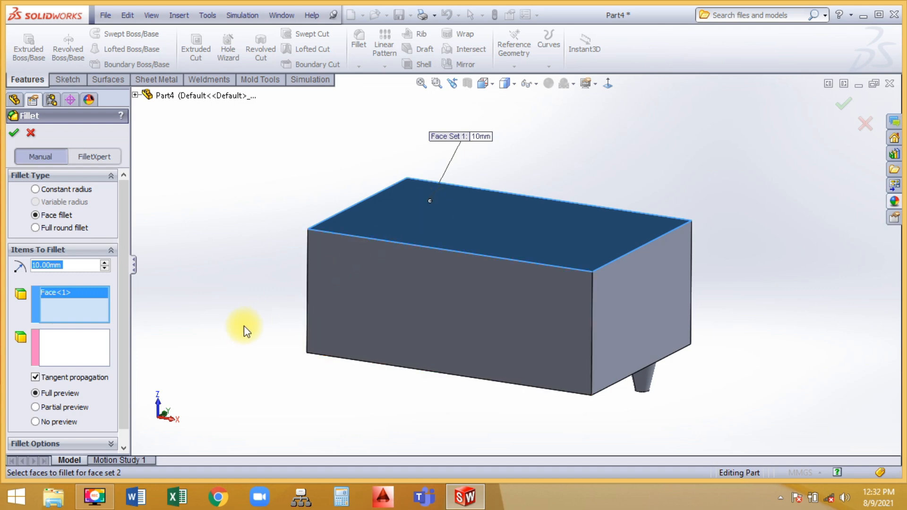
middle_drag(202, 334, 241, 296)
click(61, 348)
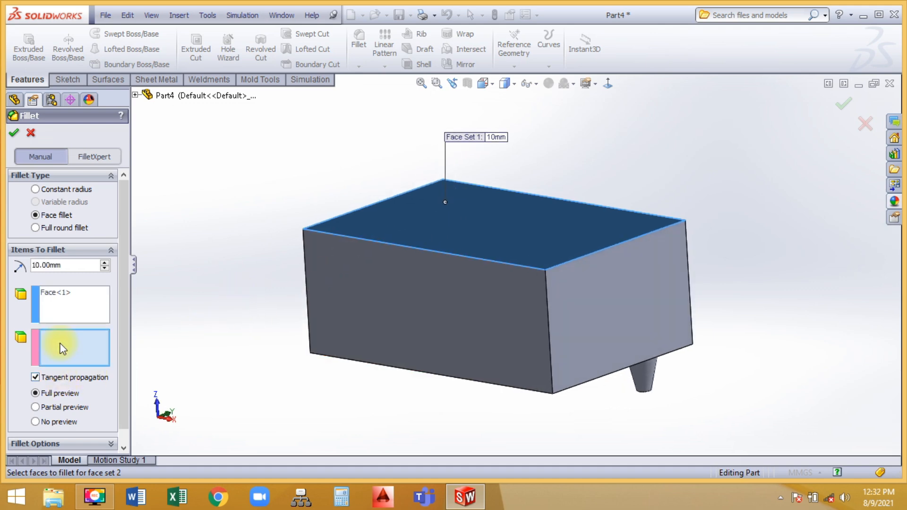
click(364, 284)
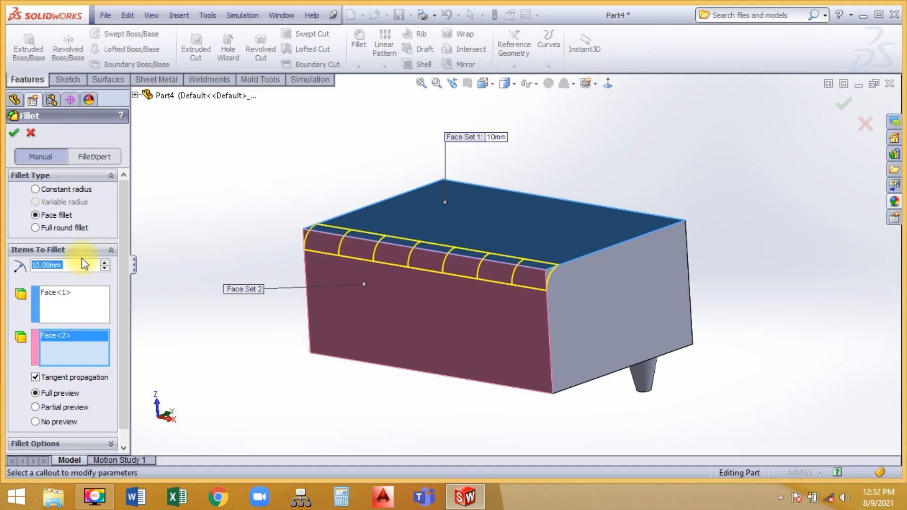
text(20)
click(14, 133)
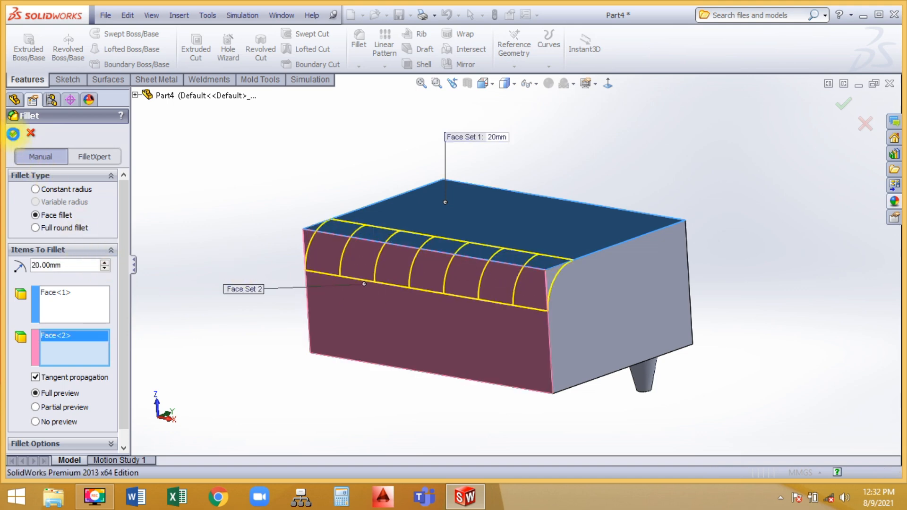
middle_drag(282, 158, 265, 196)
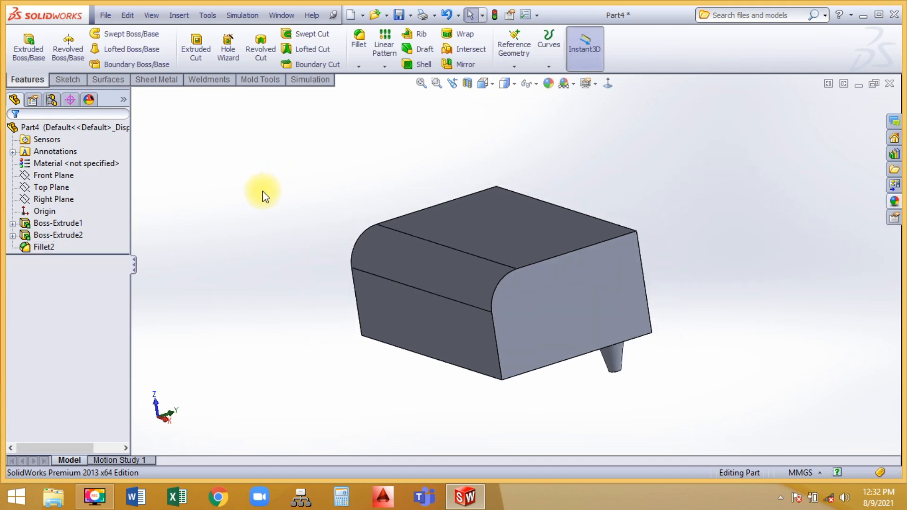
key(ctrl+z)
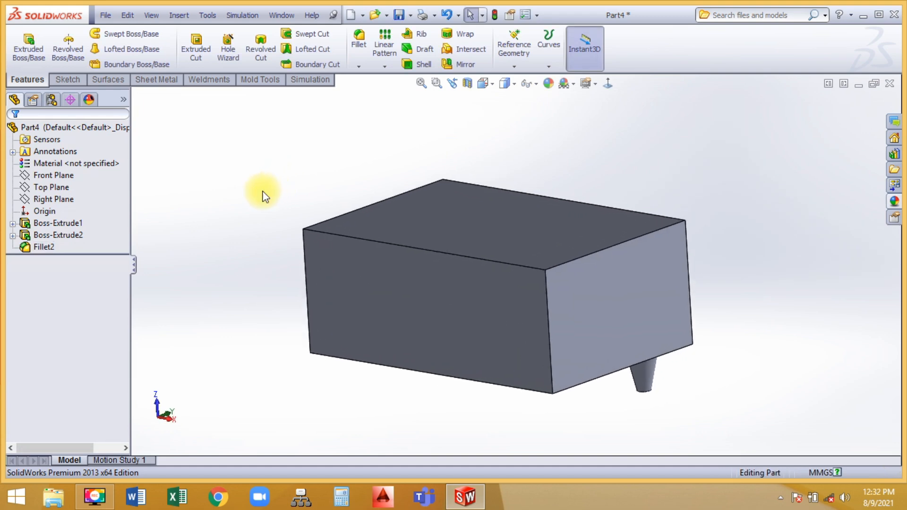
Try a full round fillet with the top and positive-X end faces as side faces and the long front face as centre.
click(359, 49)
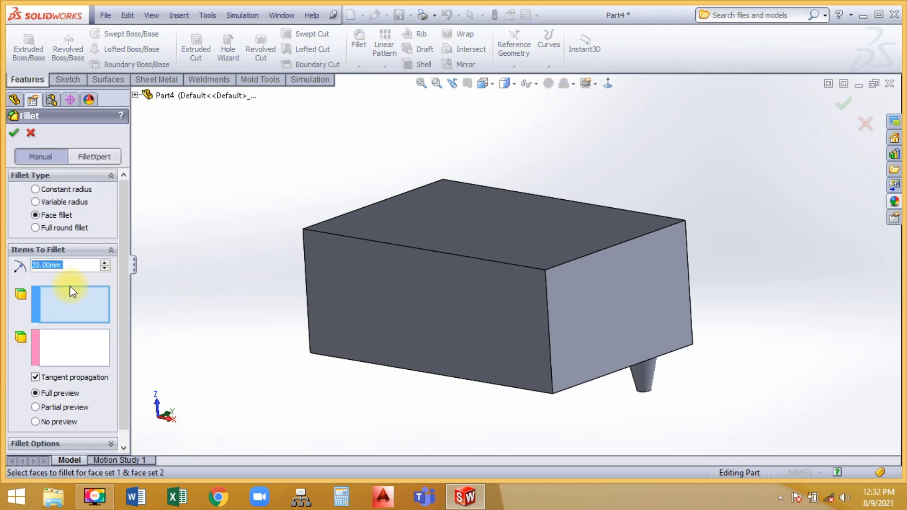
click(46, 228)
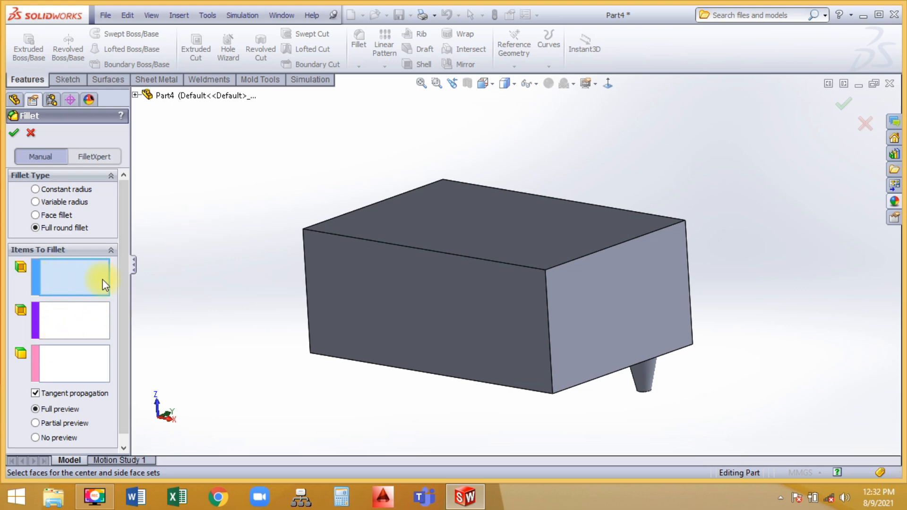
click(400, 203)
click(85, 315)
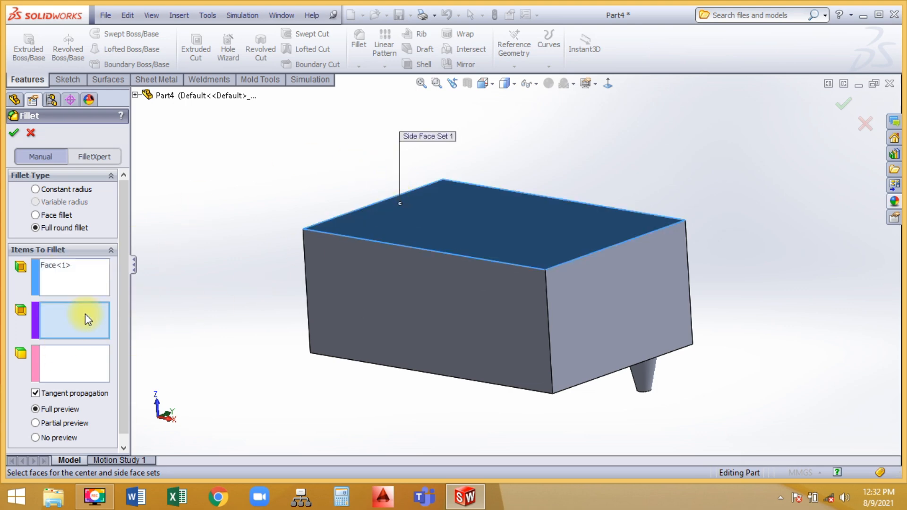
click(407, 314)
click(87, 362)
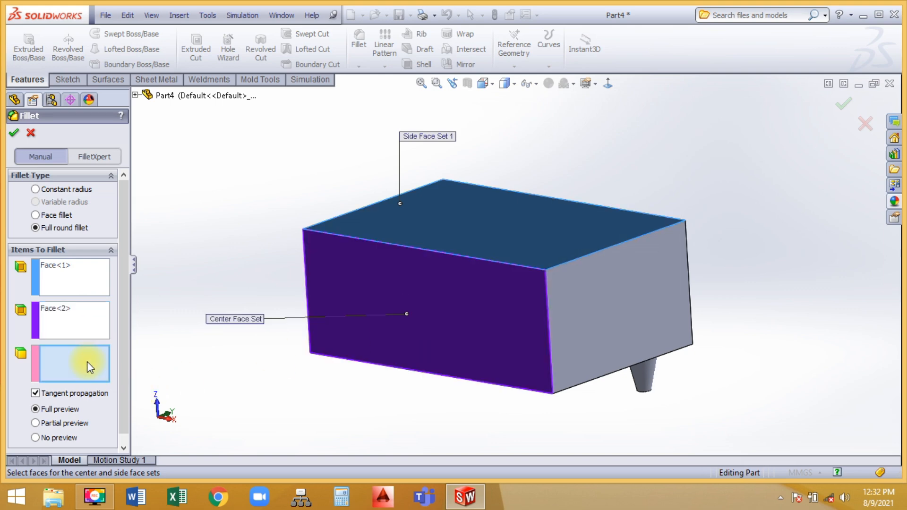
scroll(248, 240, up, 1)
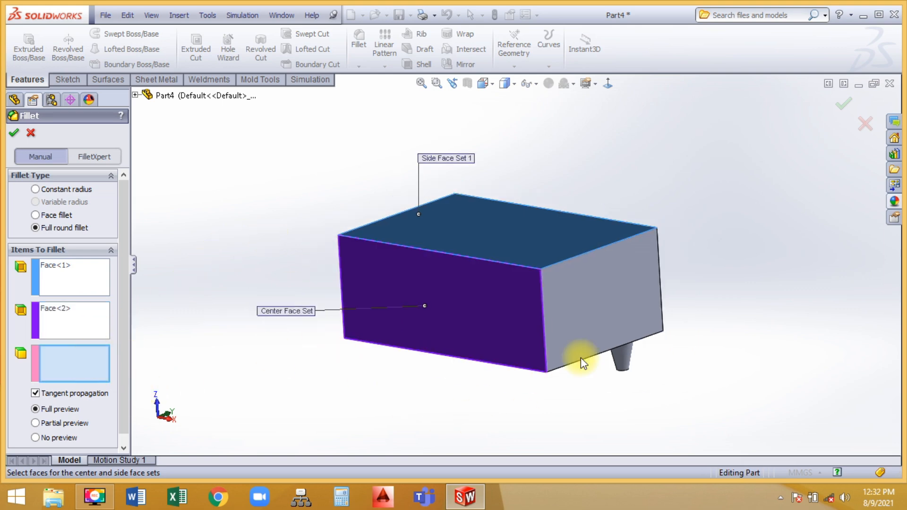
click(582, 315)
click(13, 133)
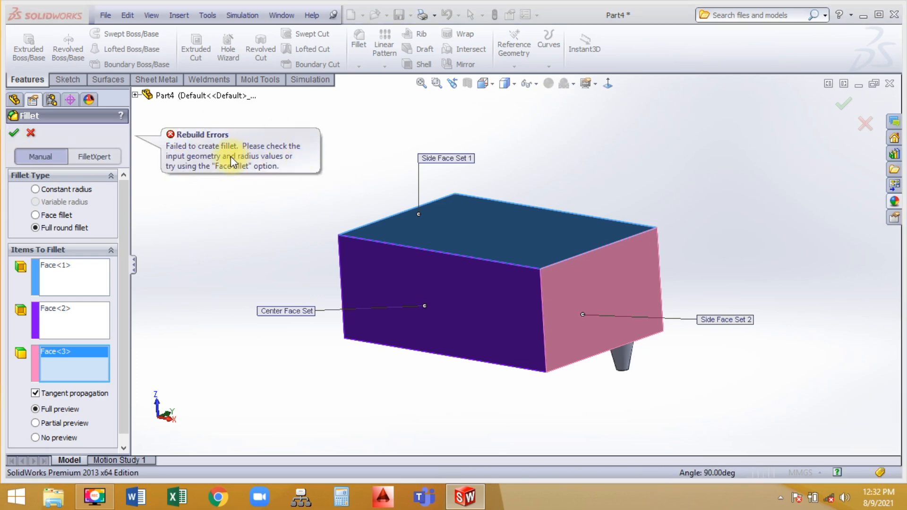
Replace the second side face with the block's bottom face, complete the full round fillet, inspect it, and undo it.
click(589, 291)
middle_drag(589, 291, 473, 334)
click(472, 333)
middle_drag(199, 212, 185, 234)
click(13, 132)
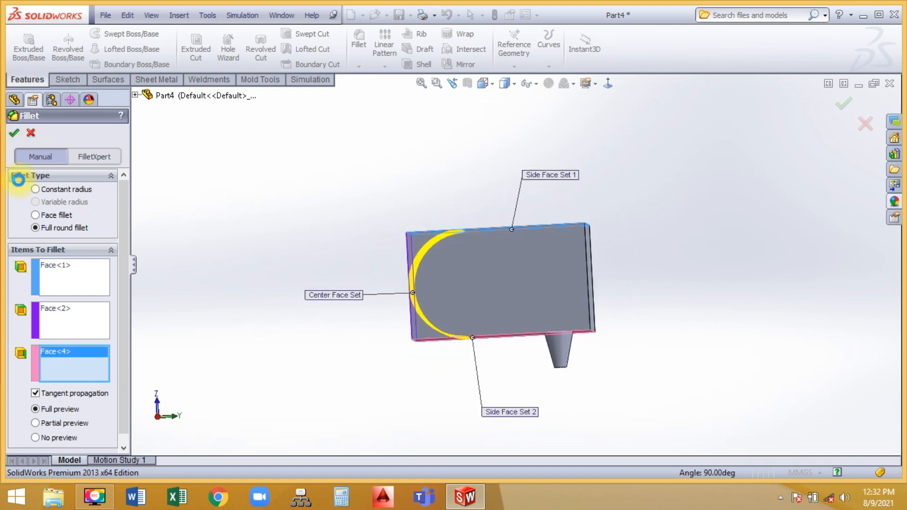
middle_drag(352, 247, 335, 279)
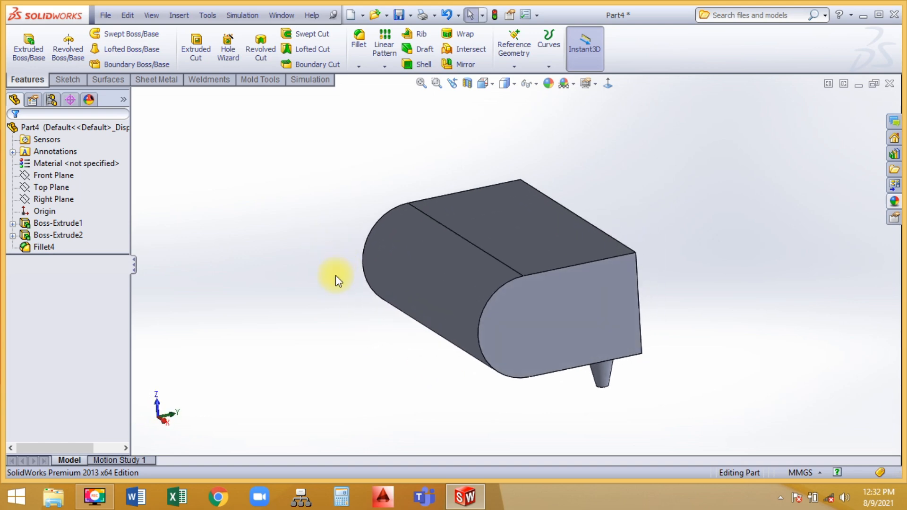
key(ctrl+z)
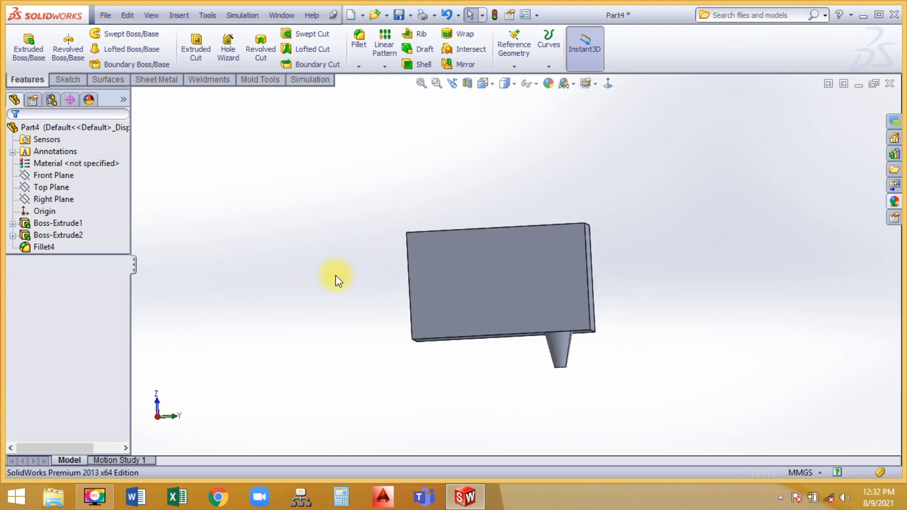
Start an angle-distance chamfer on the block's long upper front edge and set its distance to 40 mm.
middle_drag(336, 274, 340, 247)
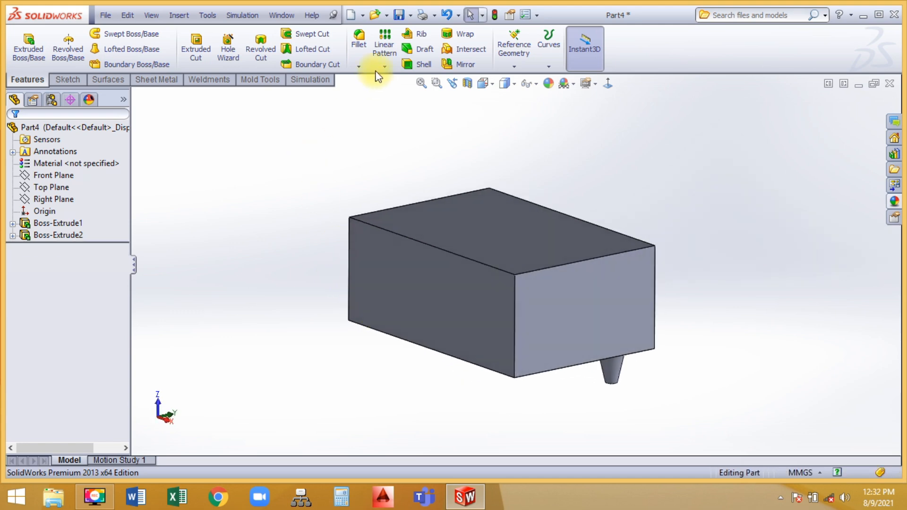
click(358, 67)
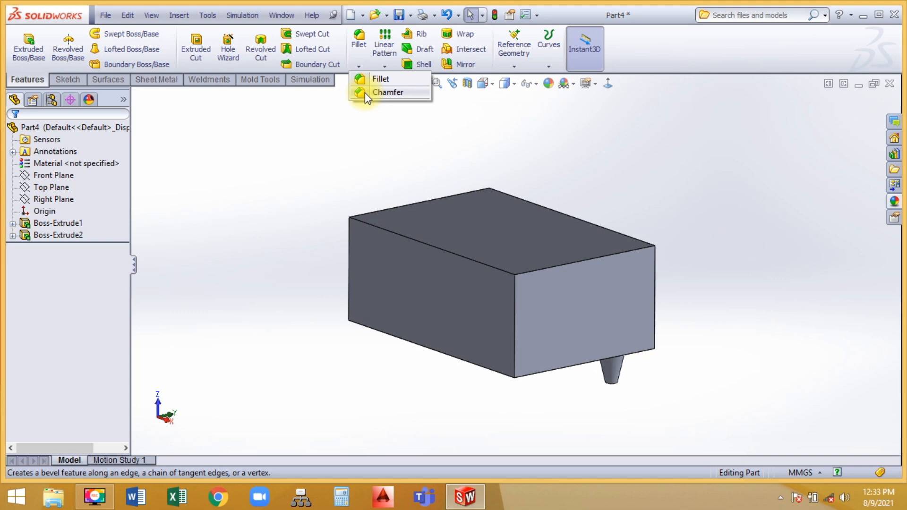
click(364, 93)
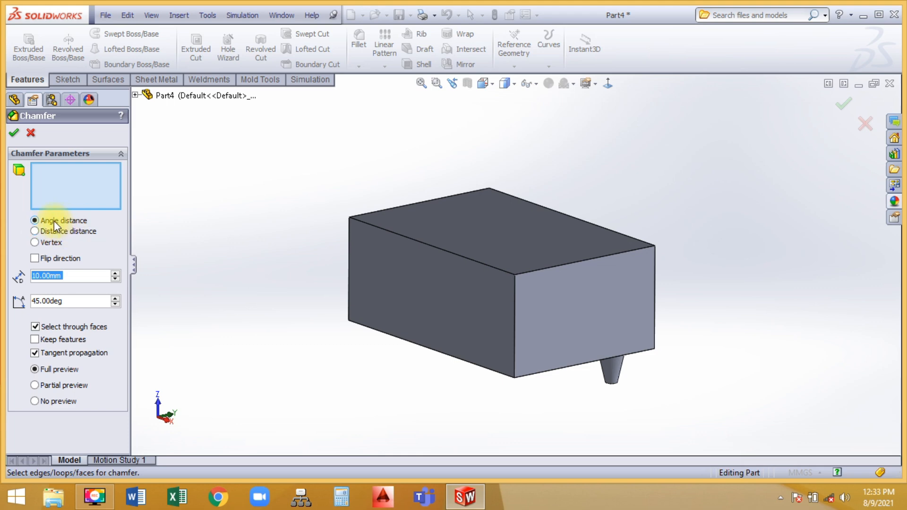
middle_drag(290, 216, 343, 251)
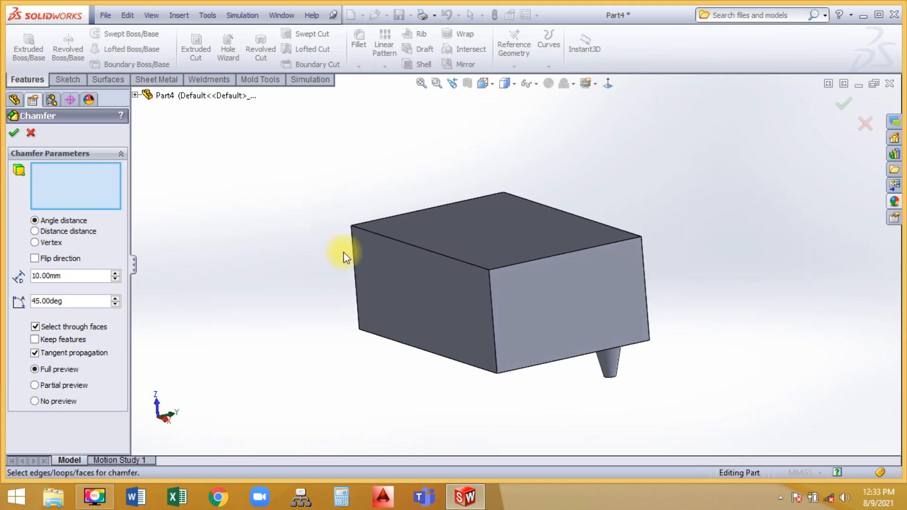
click(399, 243)
middle_drag(237, 346, 180, 285)
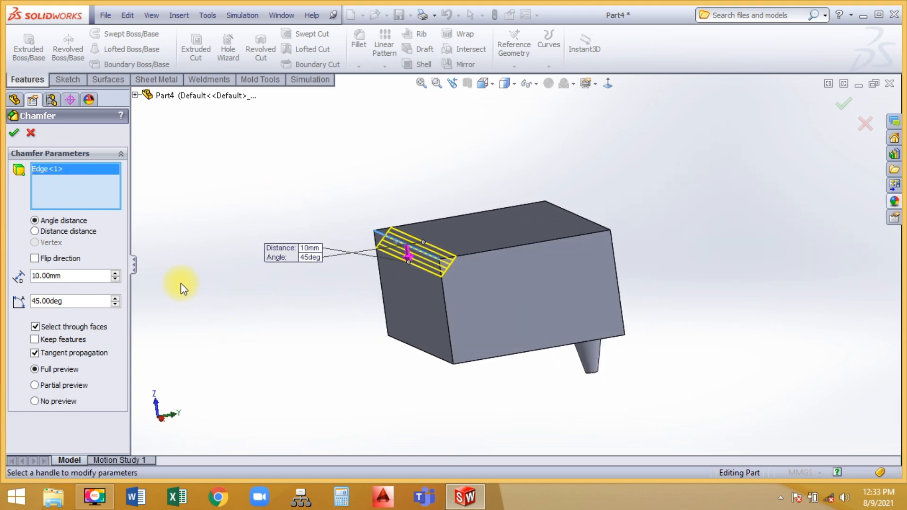
click(115, 273)
click(115, 273)
click(115, 274)
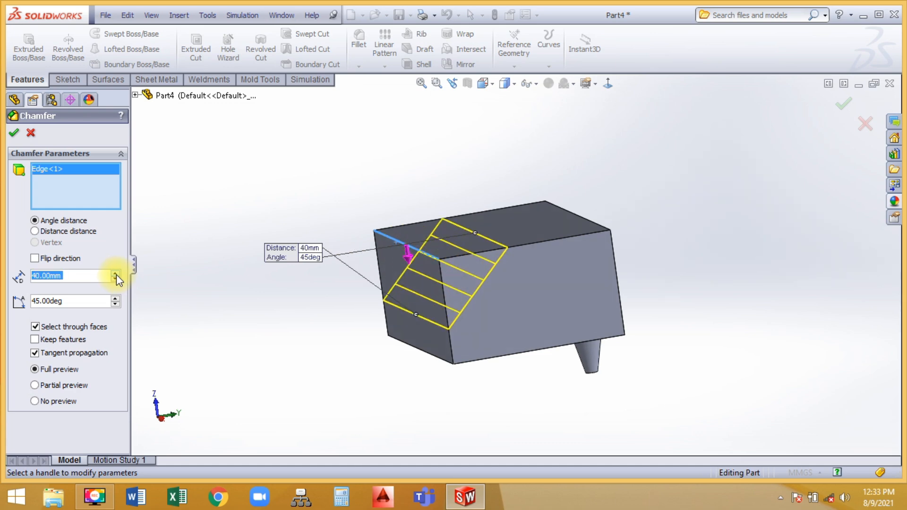
Set the chamfer angle to 34 degrees.
click(115, 304)
click(115, 305)
click(115, 304)
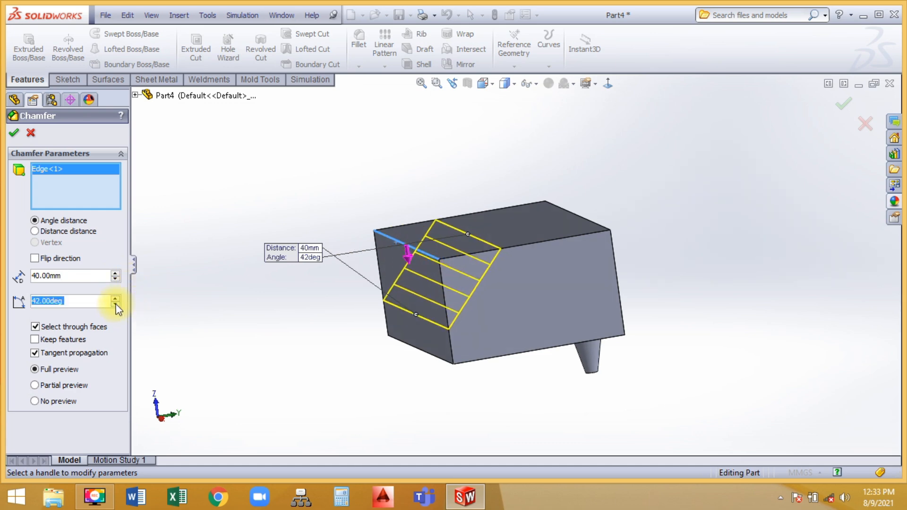
click(115, 305)
click(115, 305)
click(115, 304)
click(116, 304)
click(115, 305)
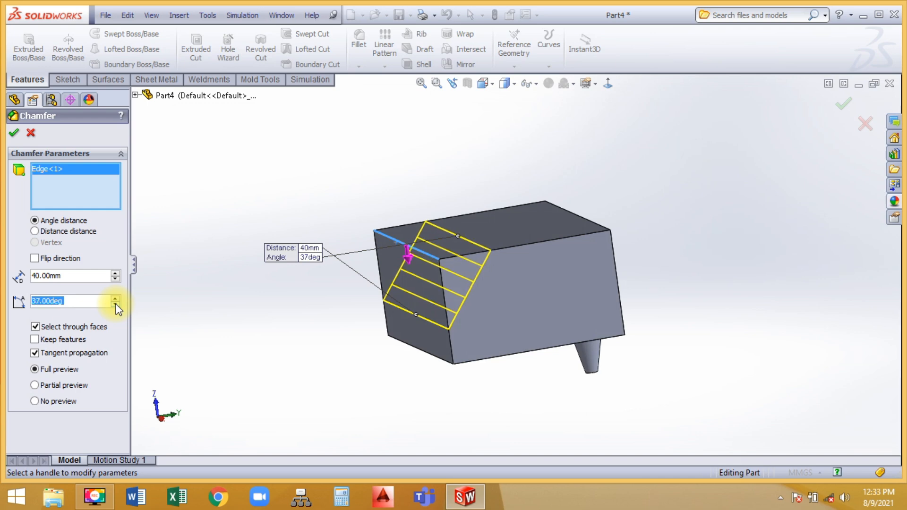
click(116, 305)
click(115, 304)
click(115, 304)
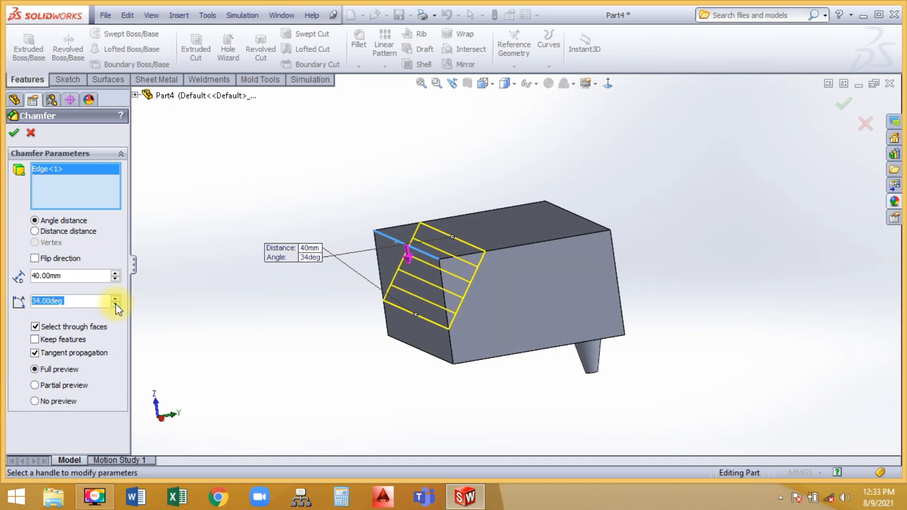
Flip the chamfer direction, complete the chamfer, inspect its shape on the block, and undo it.
click(35, 258)
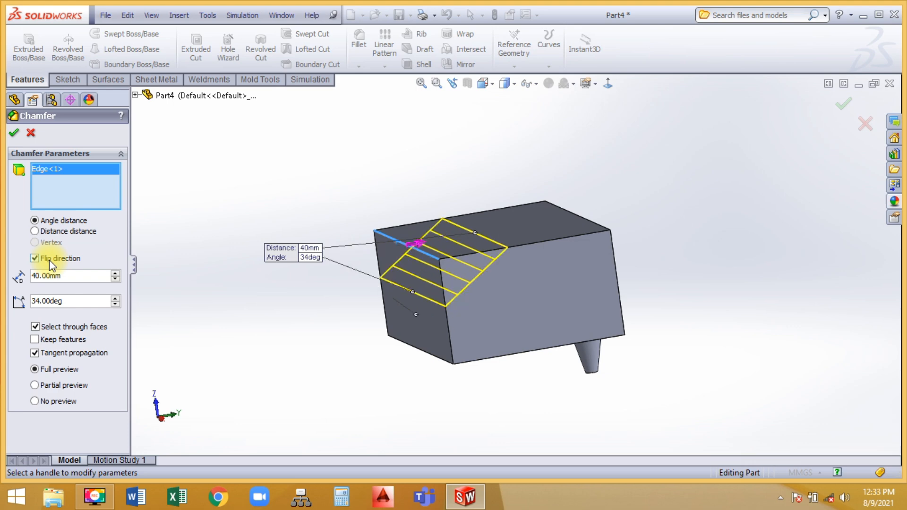
click(14, 132)
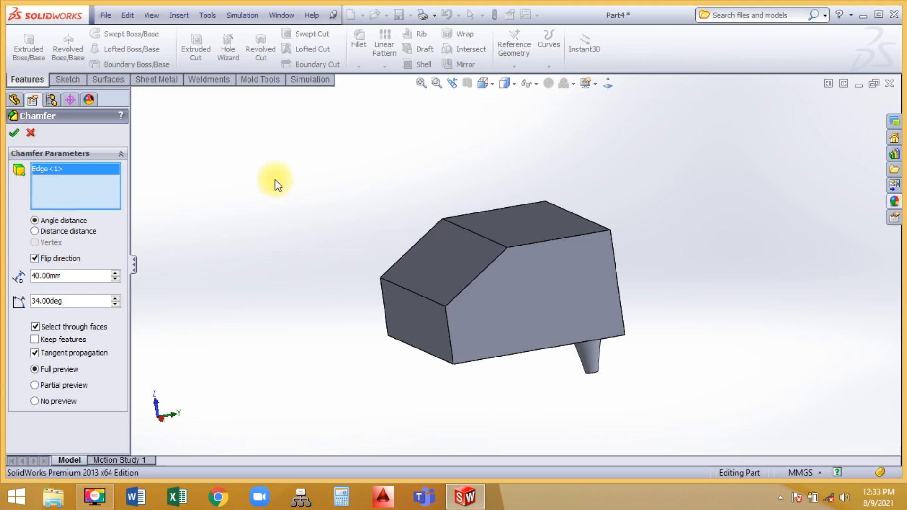
mouse_move(290, 274)
middle_down()
mouse_move(306, 275)
mouse_move(298, 278)
middle_up()
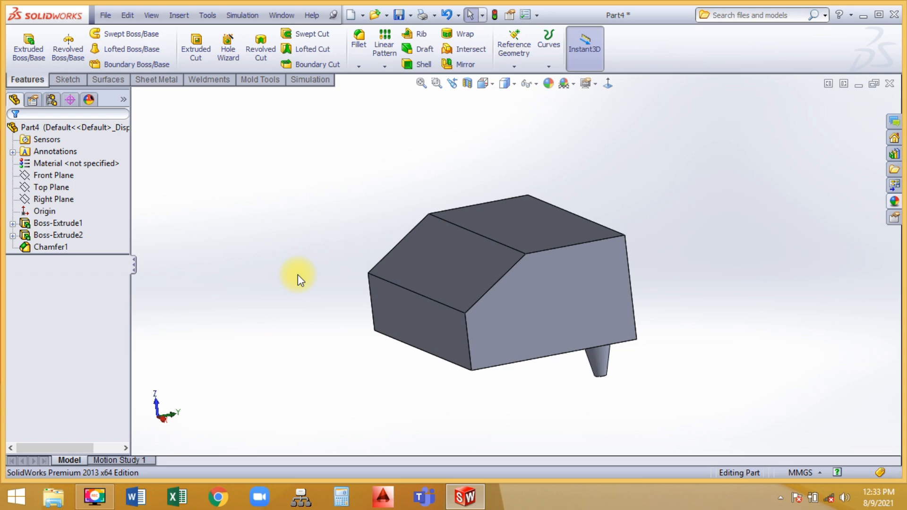
key(ctrl+z)
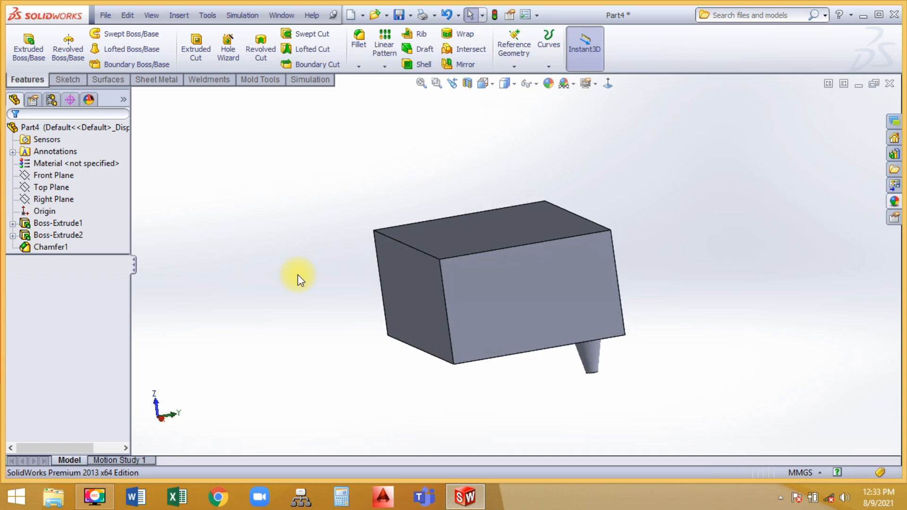
Start a distance-distance chamfer on the block's long upper front edge with the Equal distance option enabled.
middle_drag(297, 278, 312, 283)
click(359, 66)
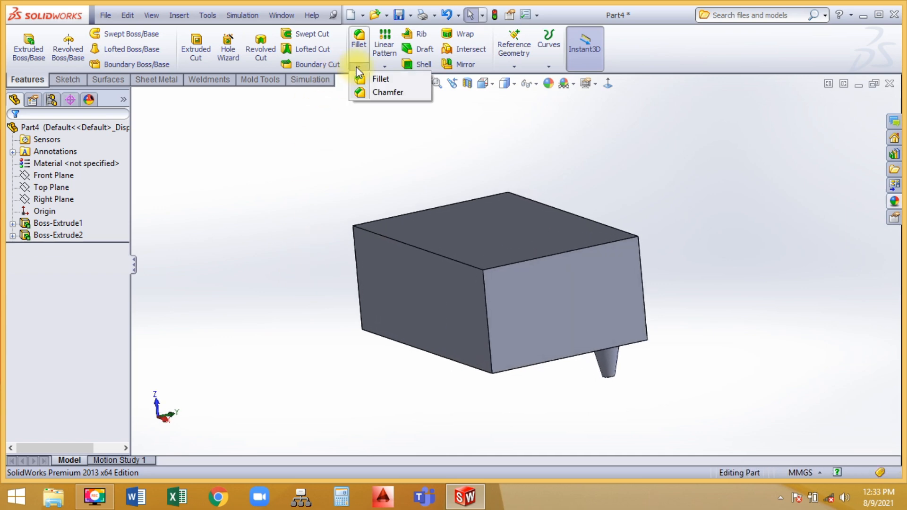
click(366, 94)
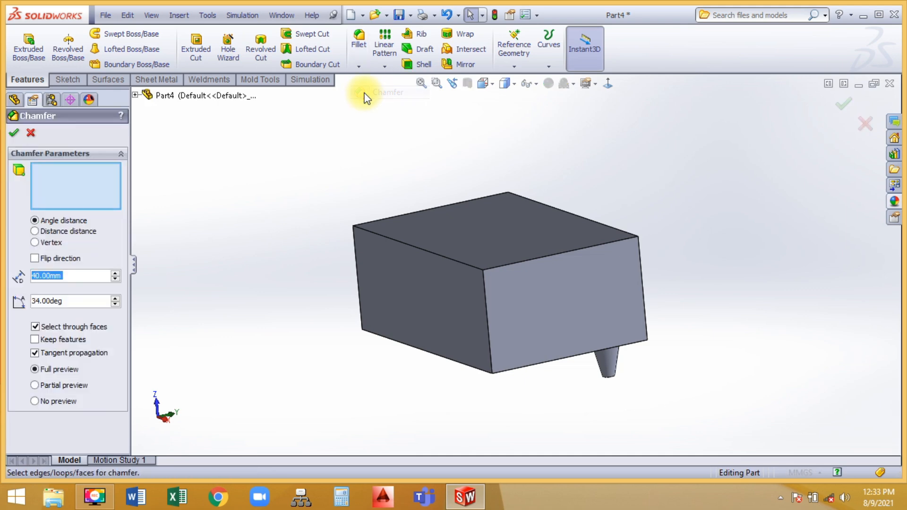
click(368, 231)
click(35, 231)
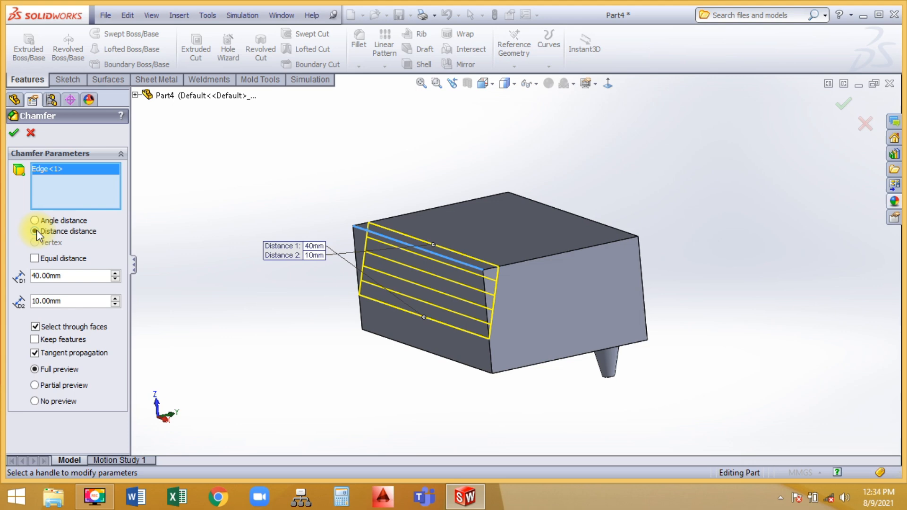
click(38, 259)
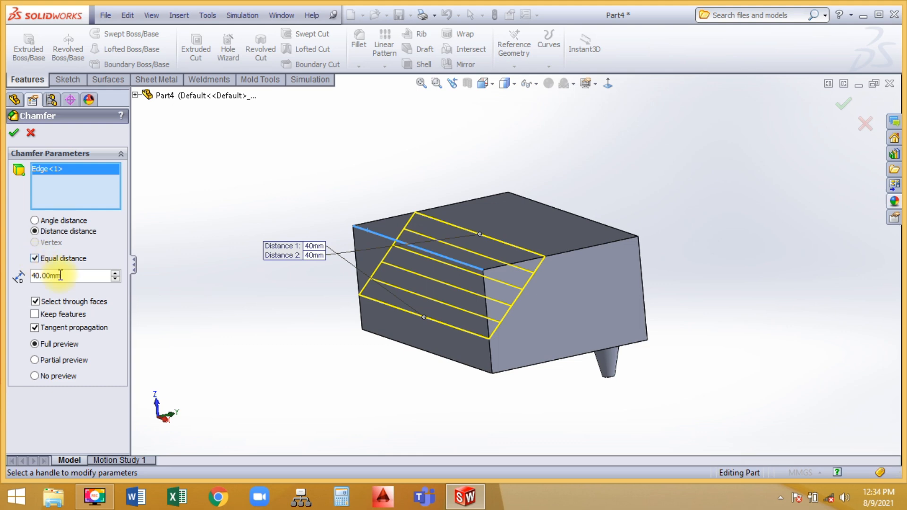
Set the equal chamfer distance to 30 mm, complete the chamfer, inspect it, and undo it.
drag(61, 276, 24, 281)
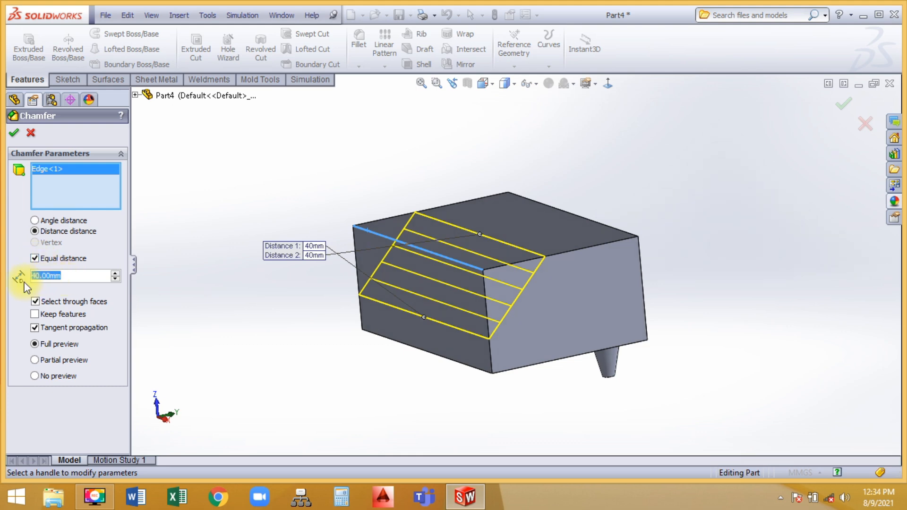
click(114, 273)
click(116, 280)
click(116, 279)
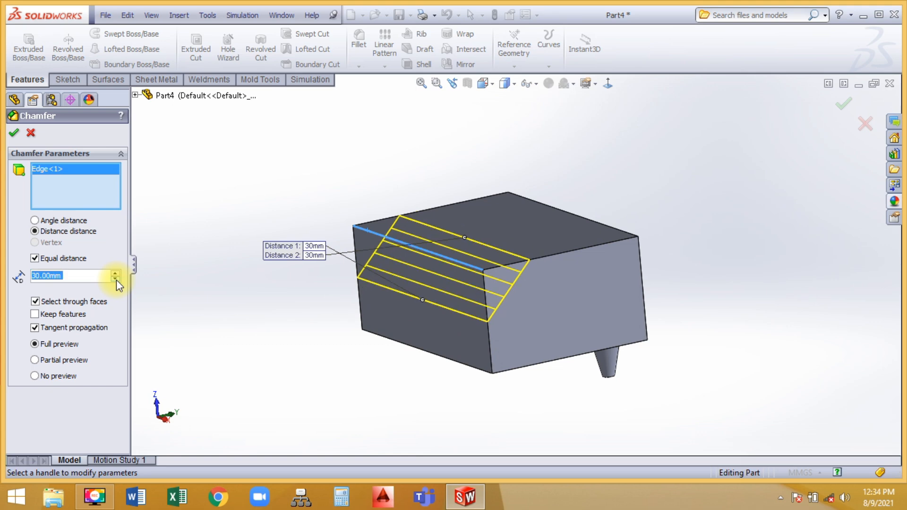
click(13, 133)
mouse_move(283, 184)
middle_down()
mouse_move(309, 191)
mouse_move(296, 194)
middle_up()
key(ctrl+z)
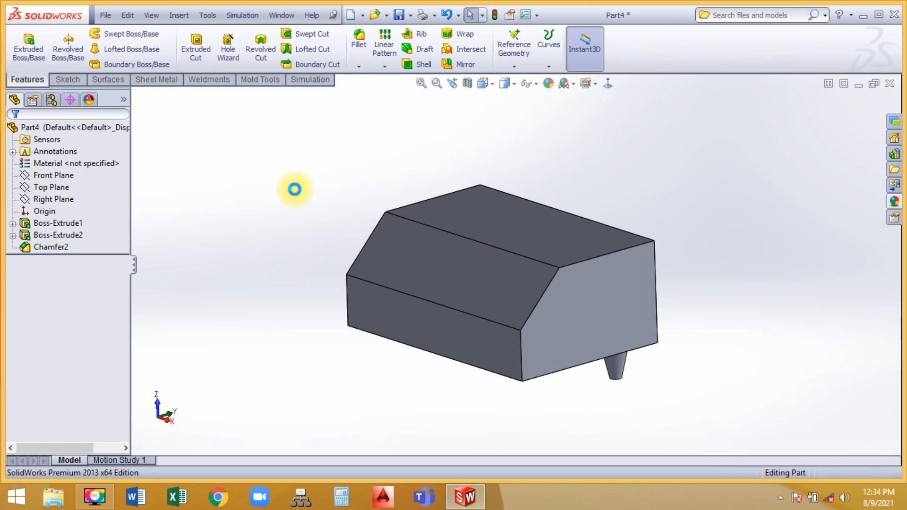
Start a distance-distance chamfer on the same edge with Equal distance disabled and the first distance set to 40 mm.
click(358, 66)
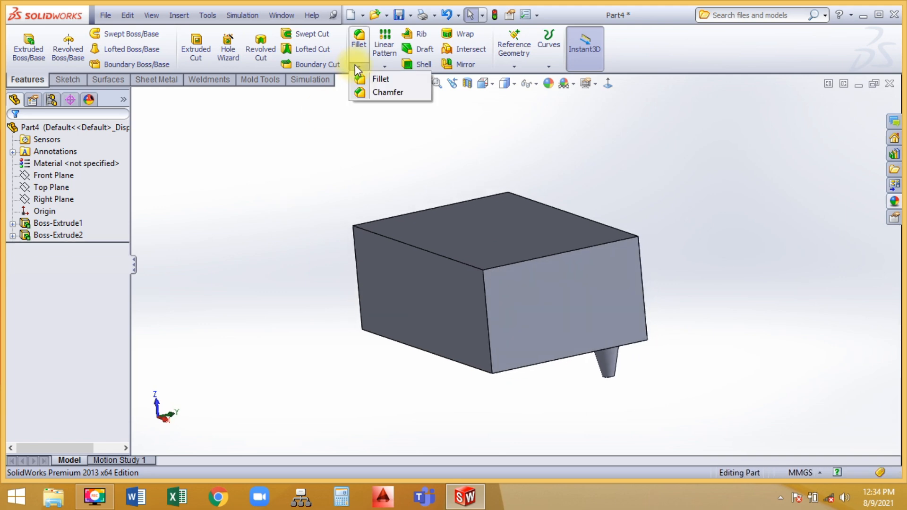
click(374, 93)
click(379, 236)
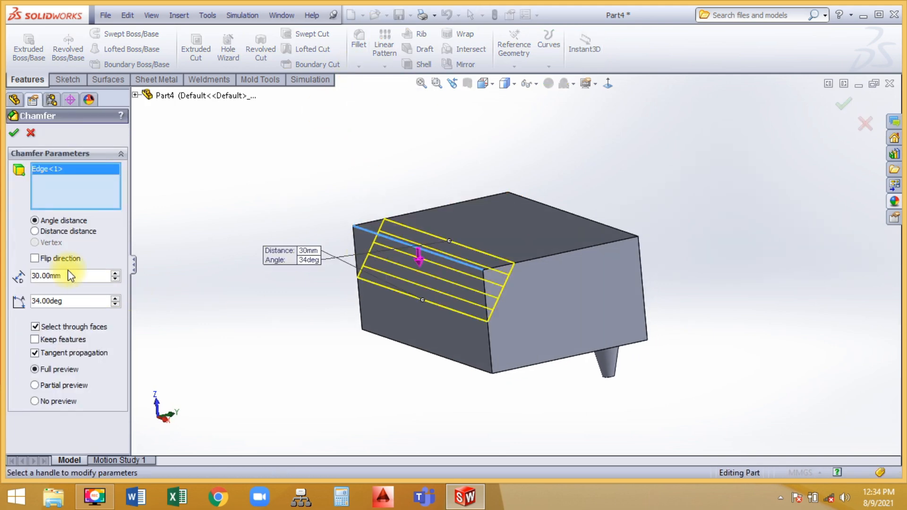
click(35, 231)
click(34, 258)
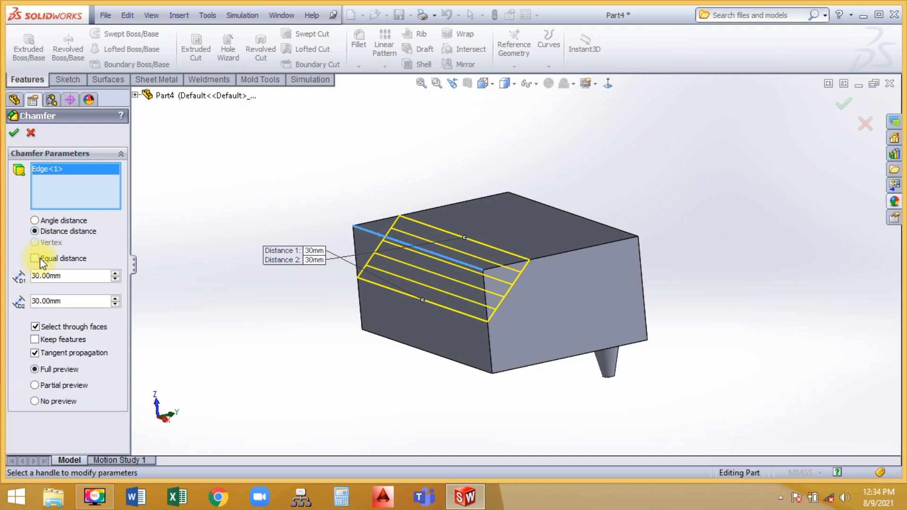
click(116, 273)
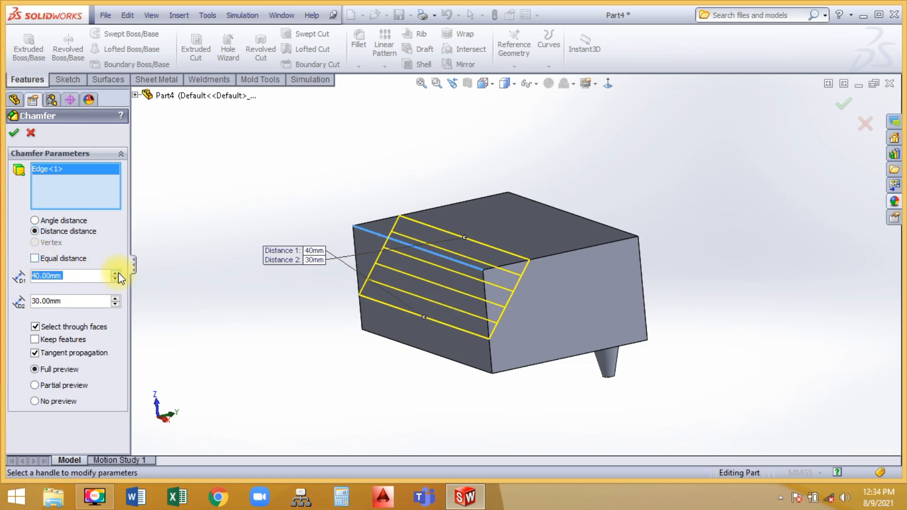
Set the second chamfer distance to 90 mm, complete the chamfer, inspect the sloped block, and undo it.
click(115, 298)
click(115, 298)
click(115, 298)
click(115, 298)
middle_drag(226, 278, 197, 258)
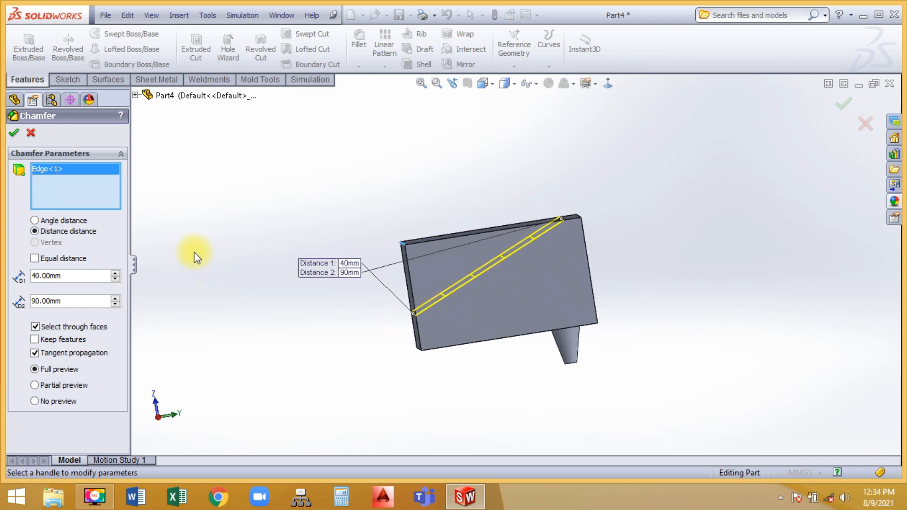
click(14, 132)
middle_drag(280, 203, 309, 244)
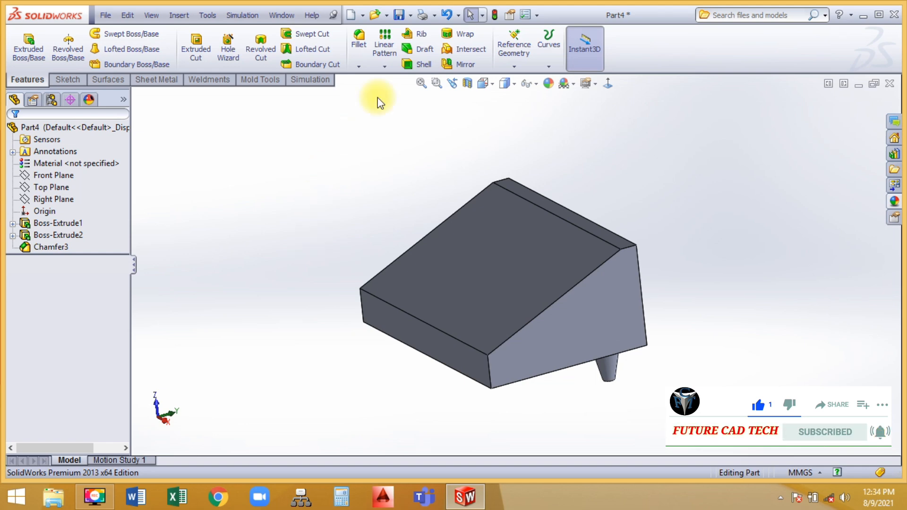
click(447, 15)
middle_drag(398, 169, 390, 193)
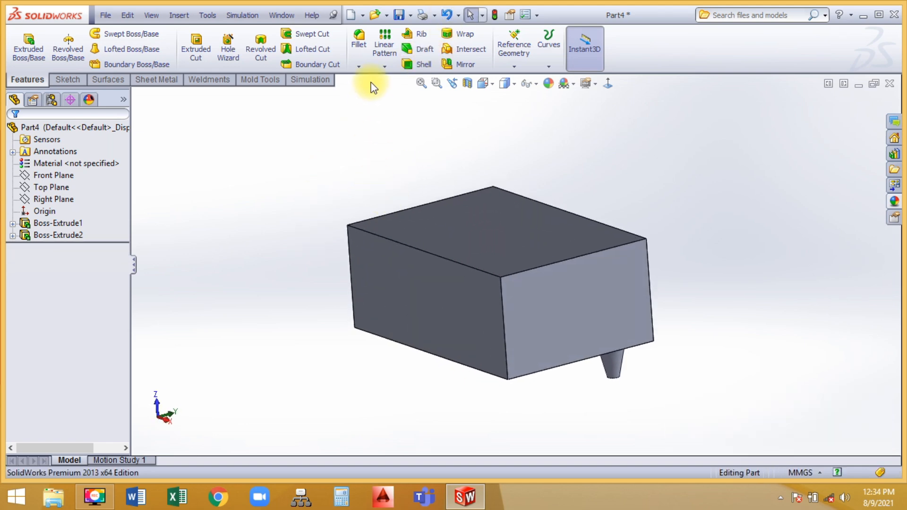
click(359, 66)
click(410, 93)
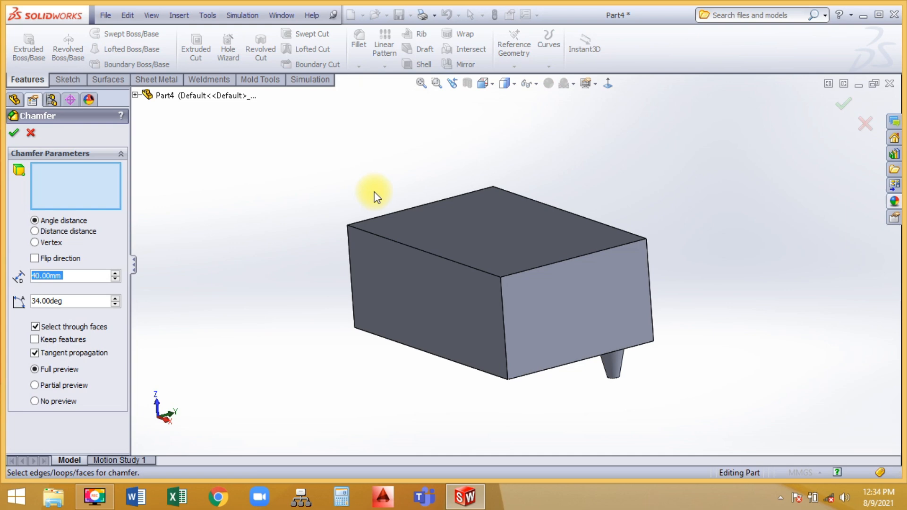
click(381, 235)
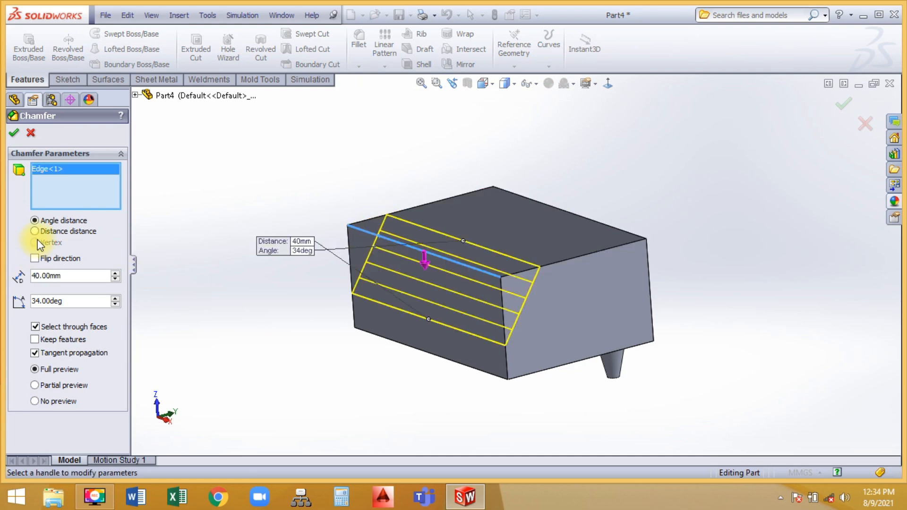
click(31, 133)
Start a vertex chamfer on the block's upper front corner and set its first distance to 60 mm.
click(358, 67)
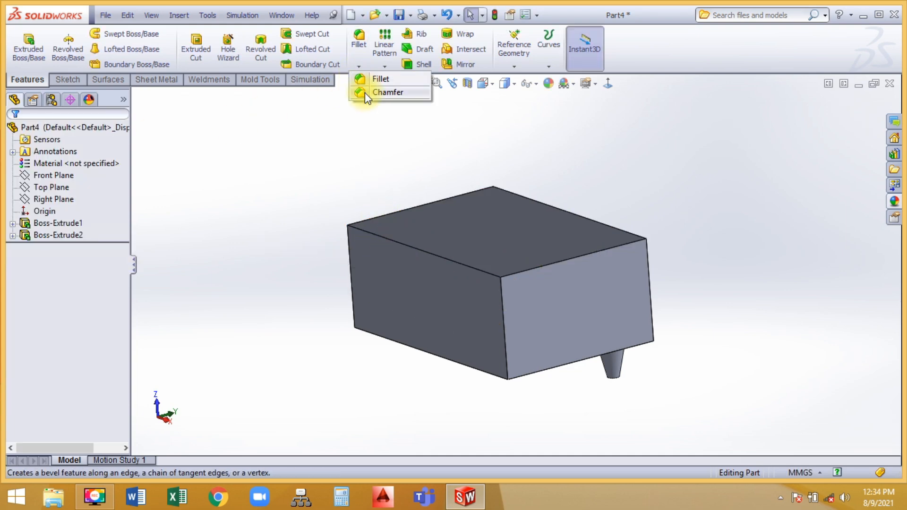
click(373, 92)
click(35, 242)
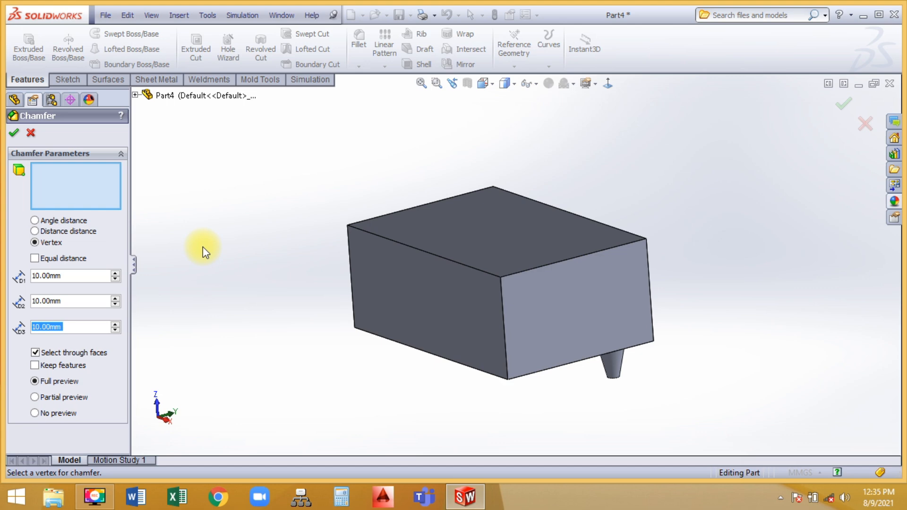
click(501, 278)
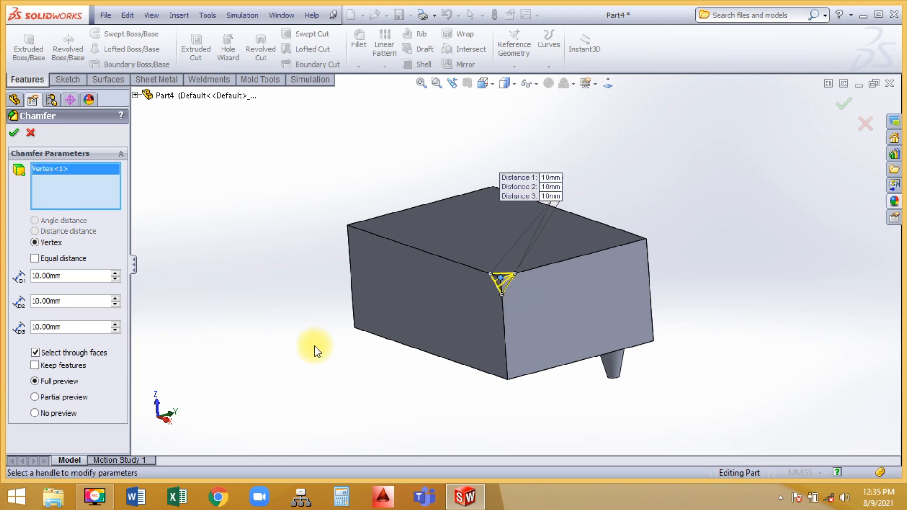
click(117, 275)
click(116, 275)
click(117, 275)
click(117, 275)
click(117, 275)
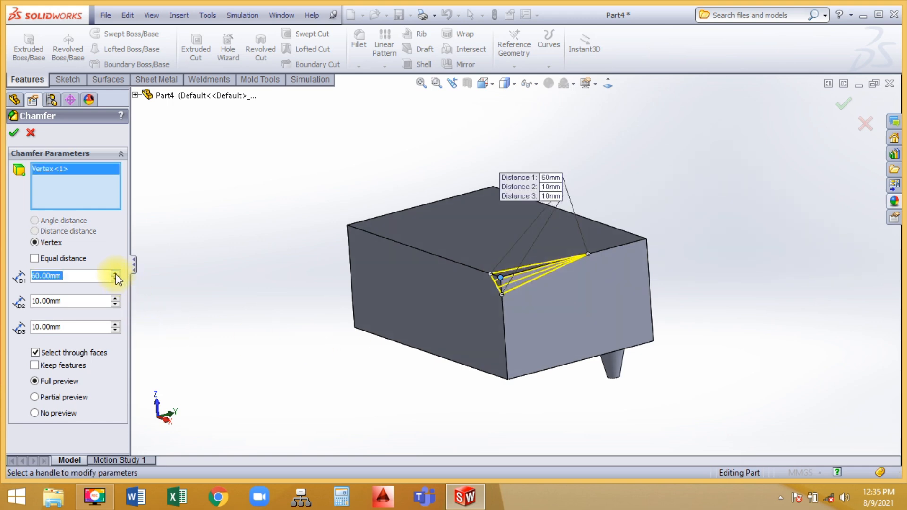
Set the vertex chamfer's second distance to 120 mm and its third distance to 60 mm.
click(112, 297)
click(112, 298)
click(113, 297)
click(112, 298)
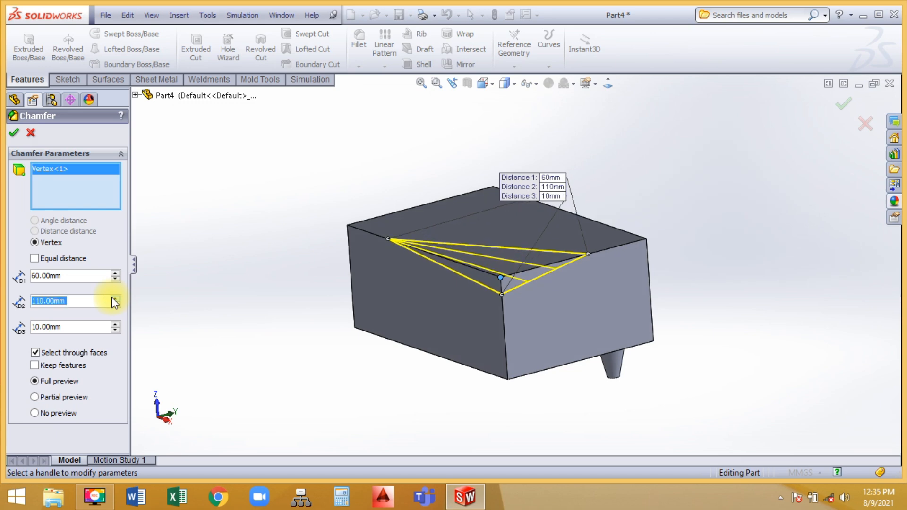
click(114, 298)
click(115, 324)
click(115, 324)
click(115, 324)
click(116, 324)
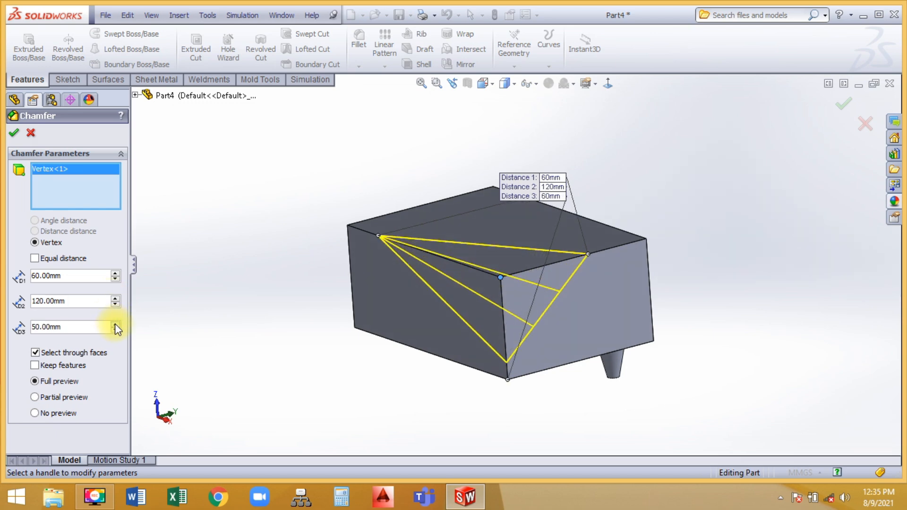
click(116, 324)
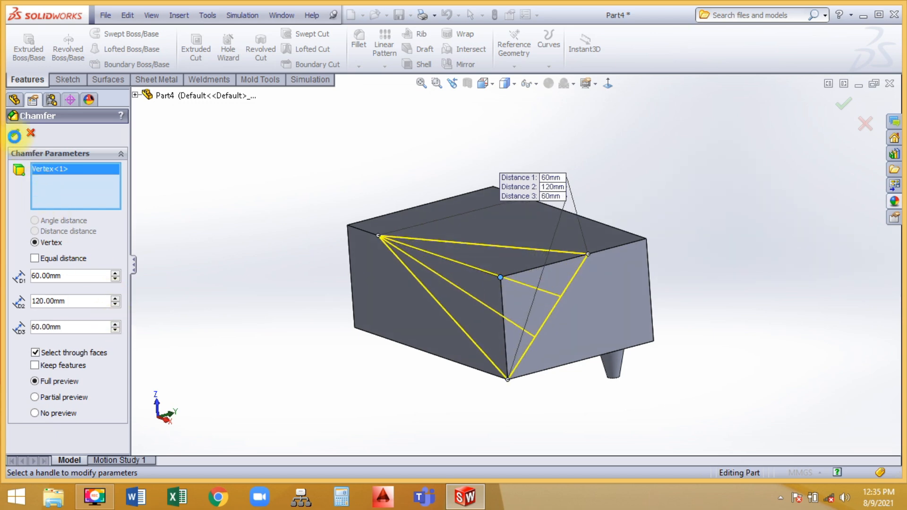
Complete the vertex chamfer, inspect the cut corner, and undo it.
click(14, 132)
mouse_move(241, 234)
middle_down()
mouse_move(273, 245)
mouse_move(245, 235)
middle_up()
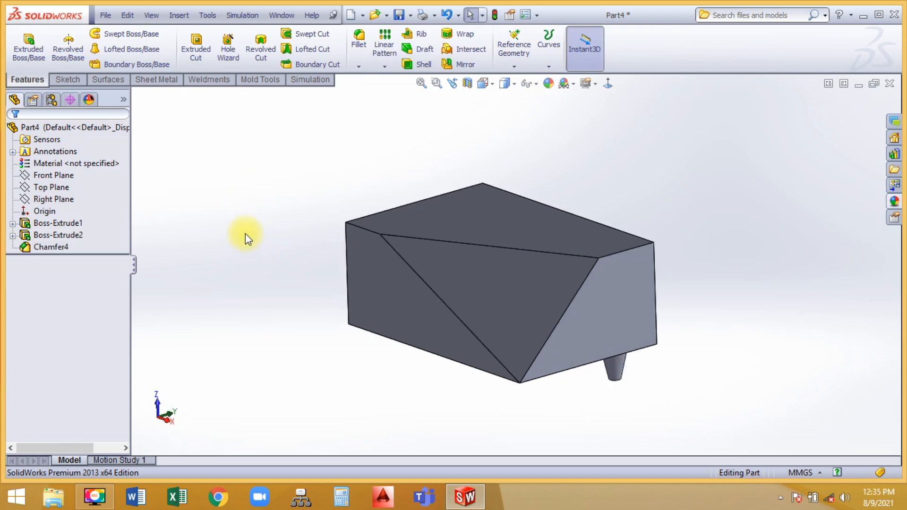
click(446, 16)
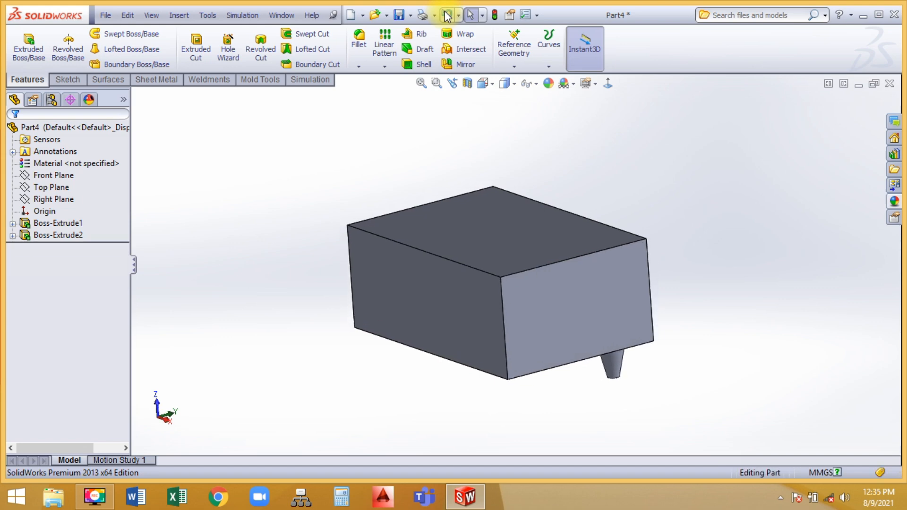
Compare the Mirror feature for solid features with the sketch Mirror Entities command, with the block's tapered boss in view.
middle_drag(400, 160, 321, 104)
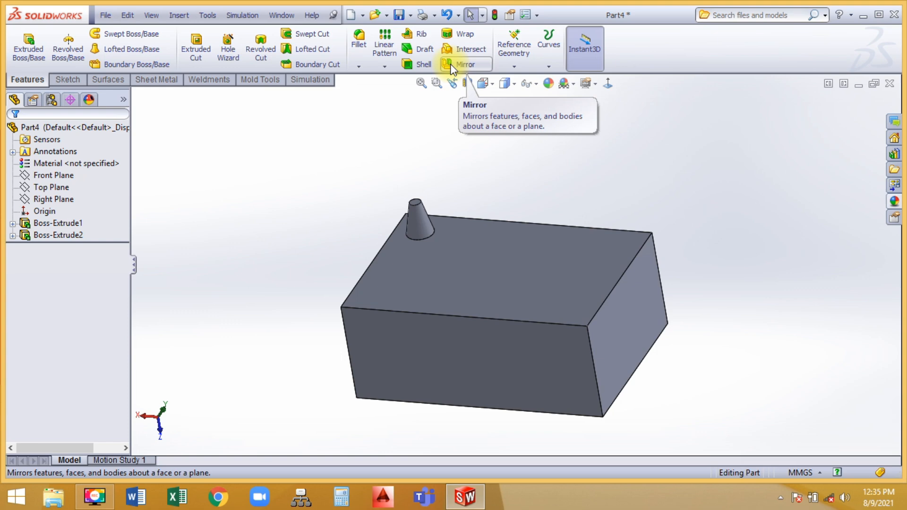
click(71, 79)
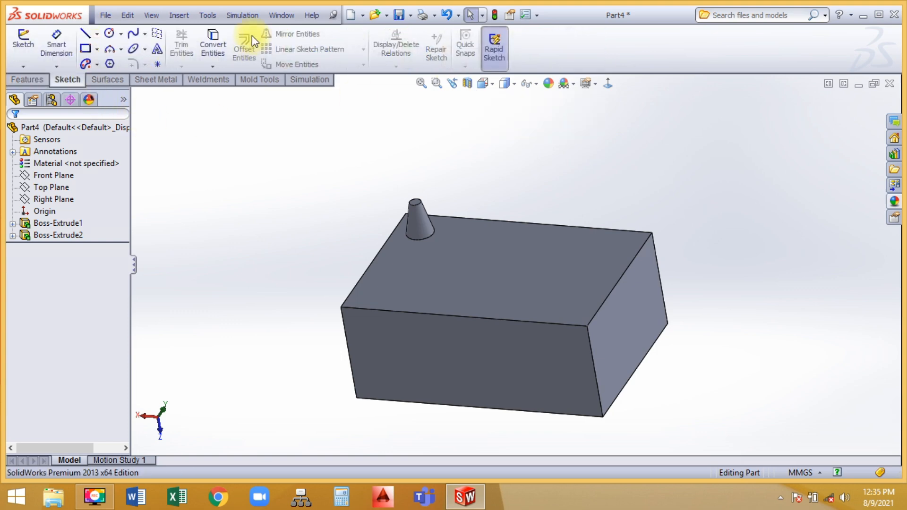
click(19, 81)
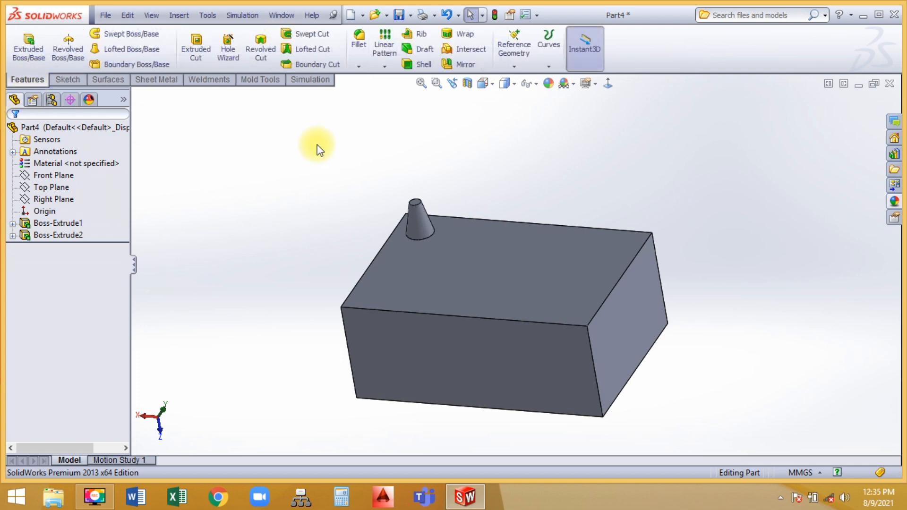
middle_drag(316, 144, 390, 216)
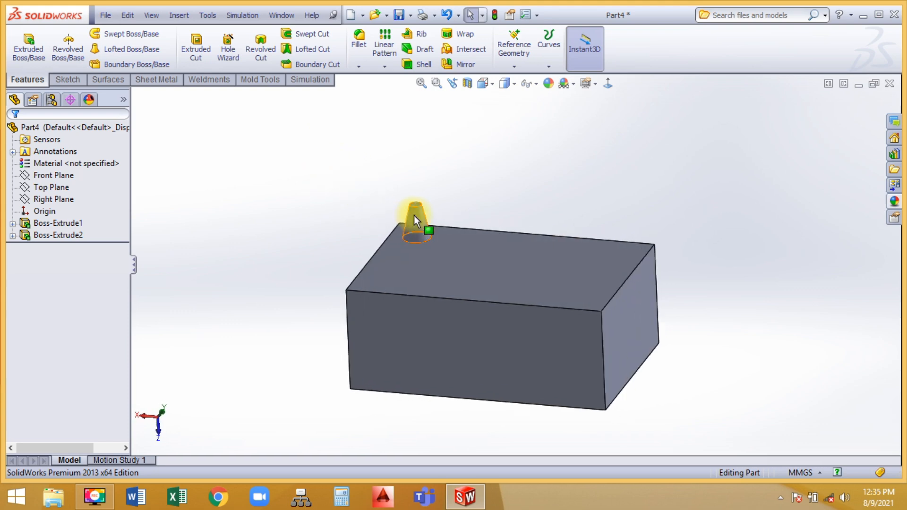
click(71, 80)
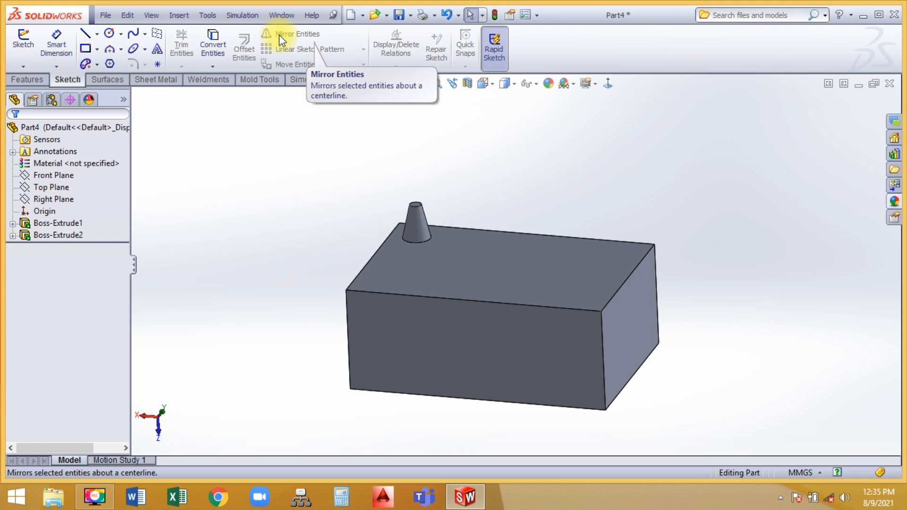
click(25, 81)
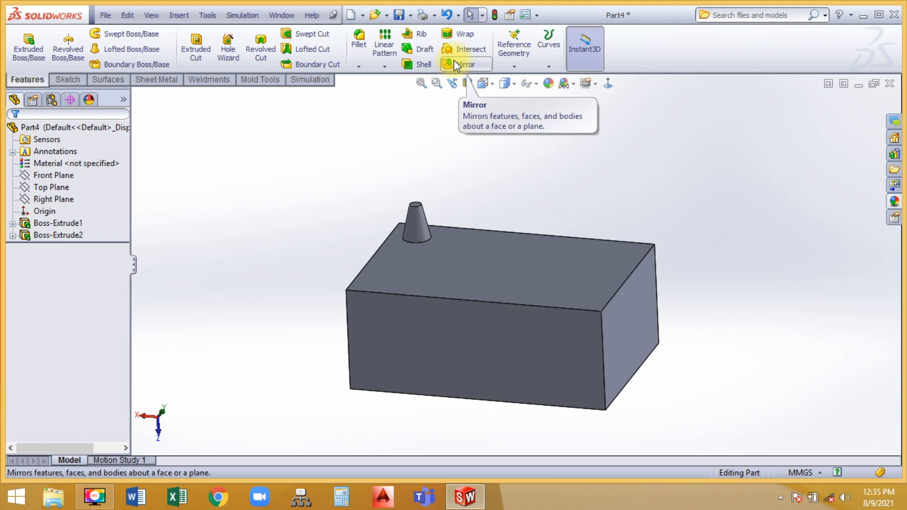
click(68, 76)
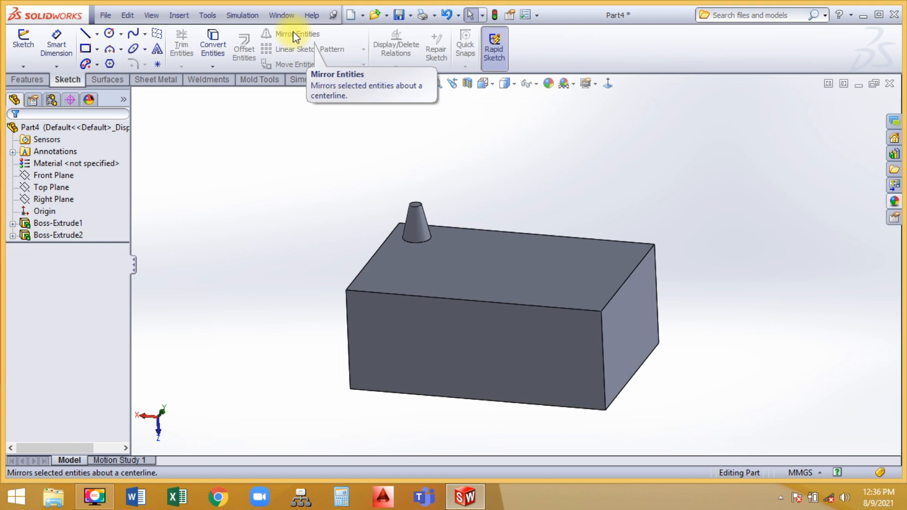
click(27, 79)
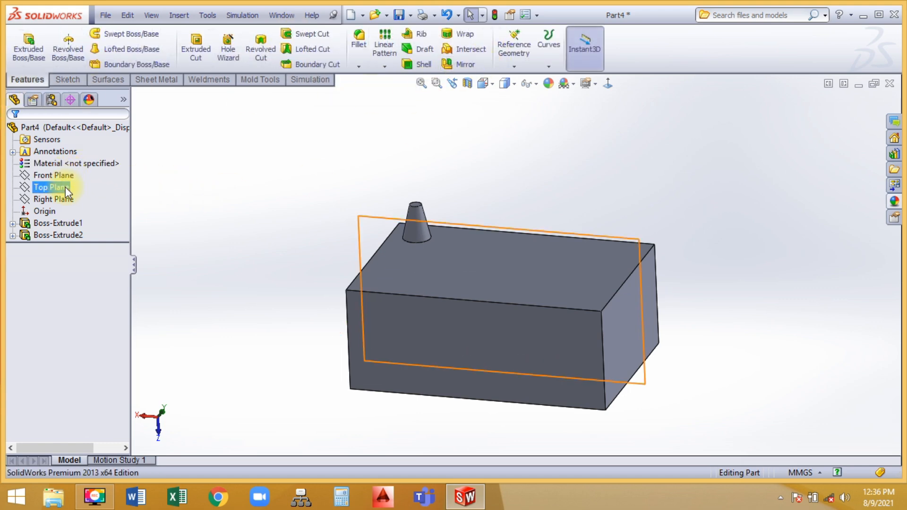
Mirror the tapered boss about the Right Plane to the opposite end of the block's top face.
click(53, 200)
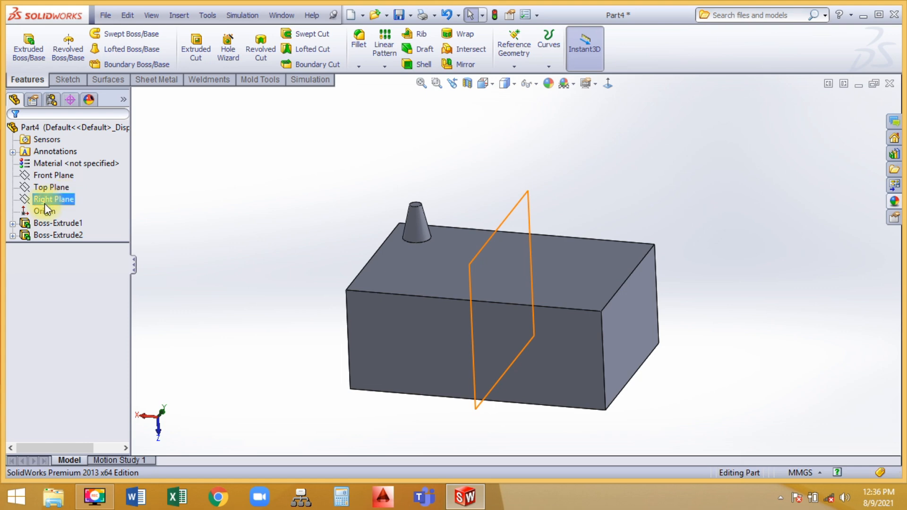
middle_drag(212, 249, 245, 242)
click(448, 66)
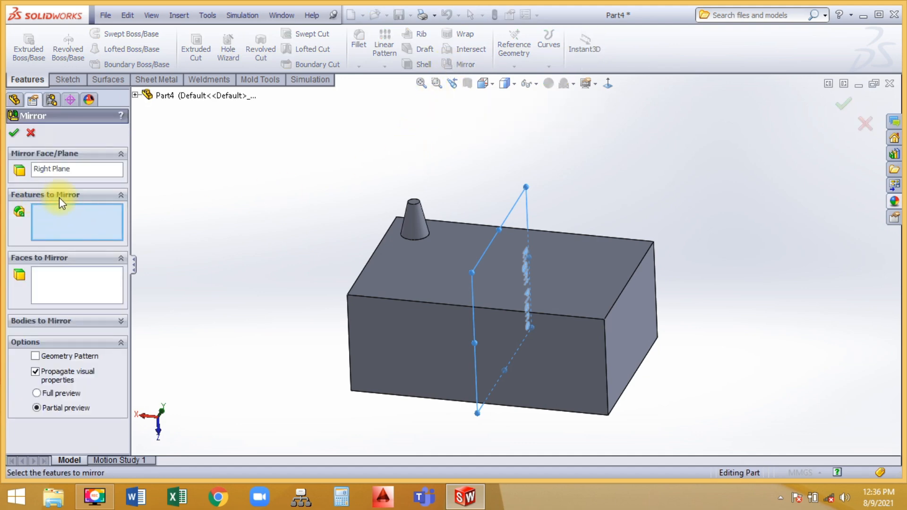
click(416, 212)
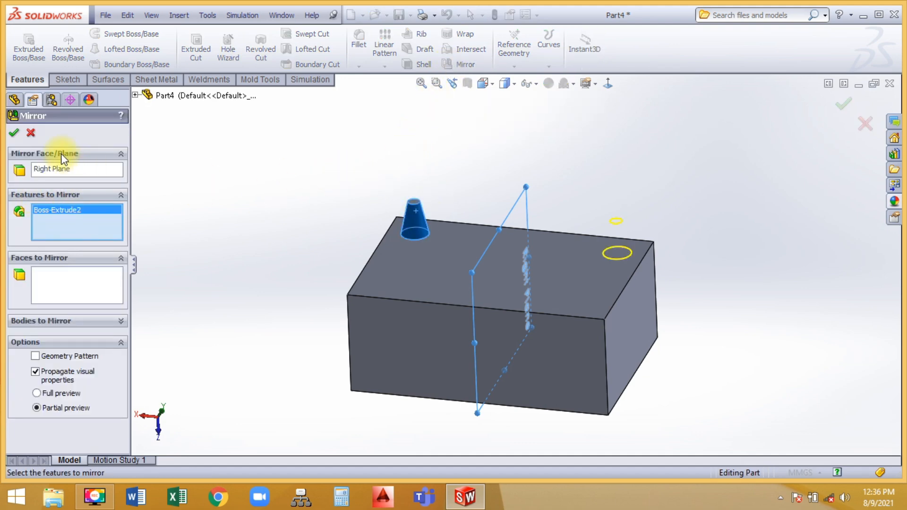
click(14, 134)
middle_drag(235, 186, 285, 236)
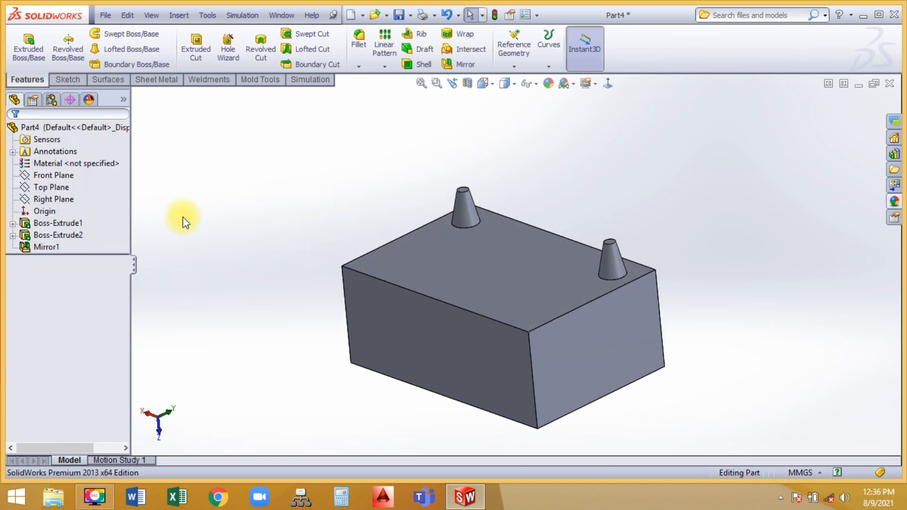
Mirror both the original tapered boss and its mirrored copy about the Top Plane across the block's top face.
click(55, 186)
middle_drag(251, 186, 286, 189)
click(461, 64)
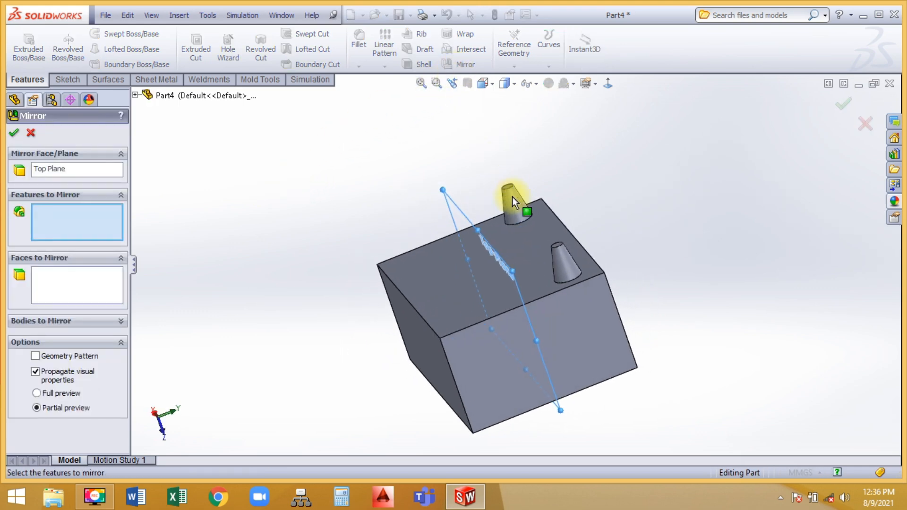
click(514, 204)
click(563, 262)
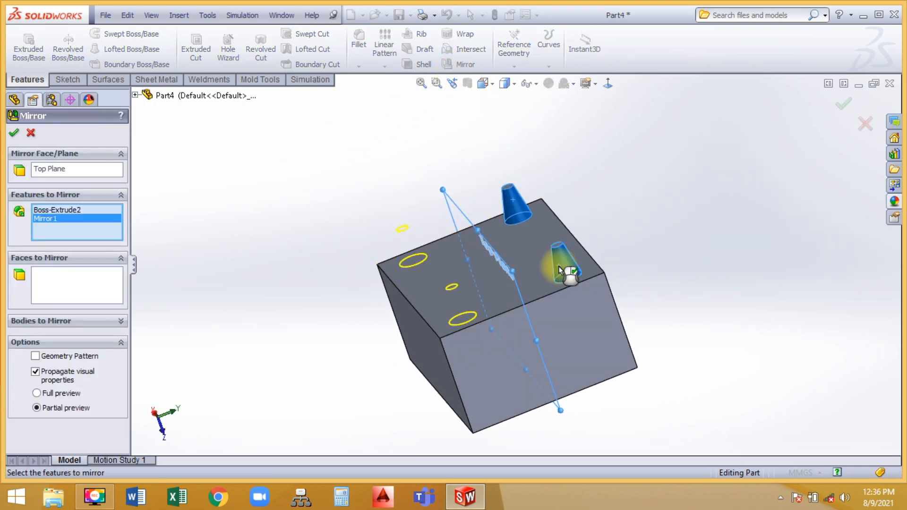
click(14, 133)
middle_drag(281, 174, 322, 220)
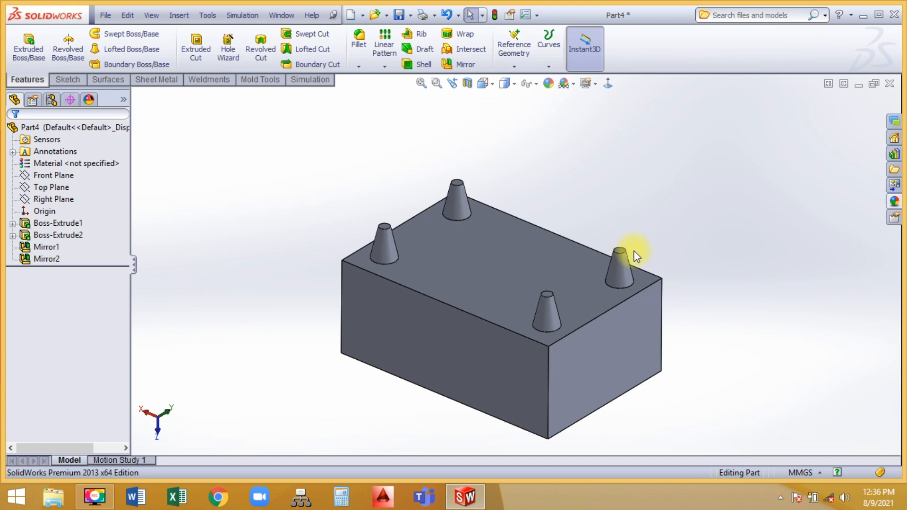
middle_drag(634, 252, 628, 229)
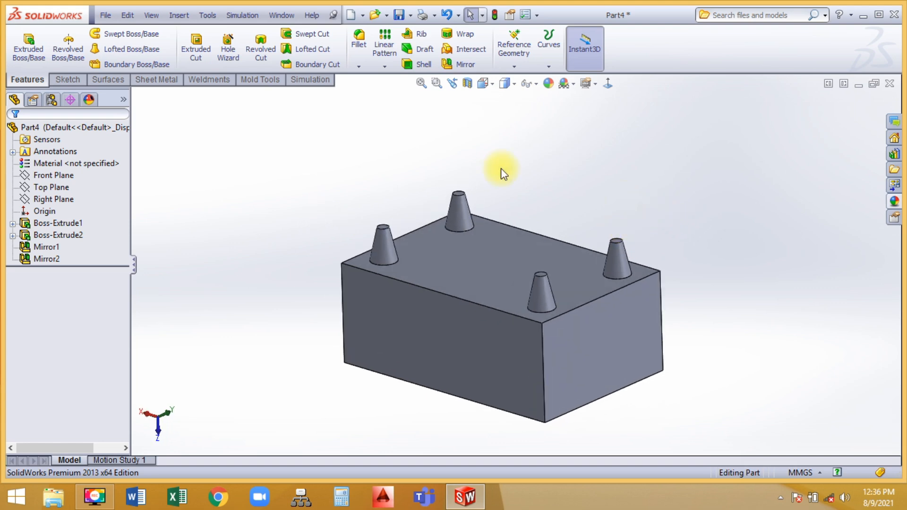
Mirror the second mirror feature's tapered bosses about the Front Plane onto the block's underside.
click(61, 176)
click(447, 64)
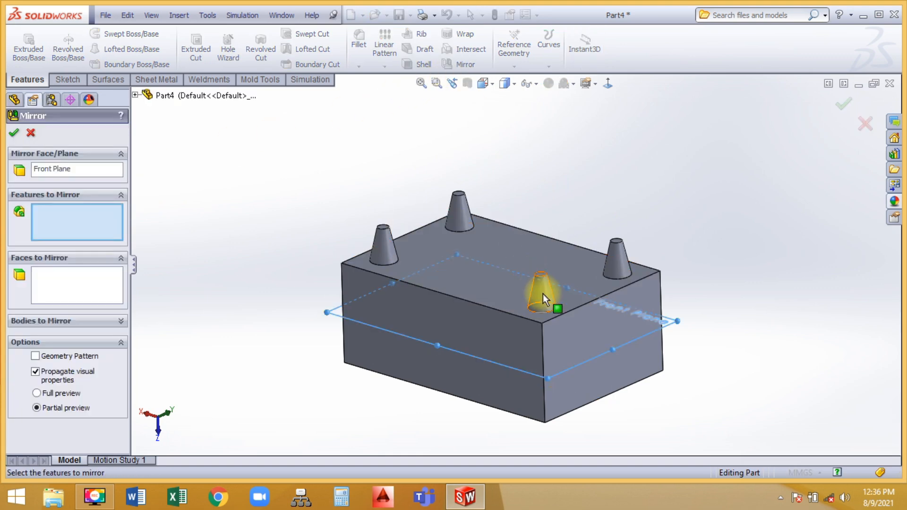
click(543, 294)
click(843, 96)
click(639, 156)
scroll(677, 325, up, 2)
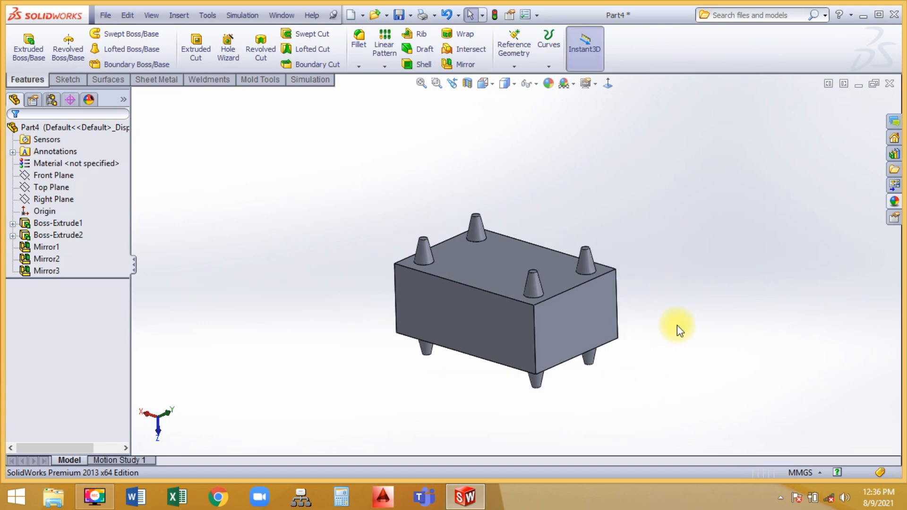
mouse_move(676, 325)
middle_down()
mouse_move(668, 206)
mouse_move(674, 334)
mouse_move(684, 336)
middle_up()
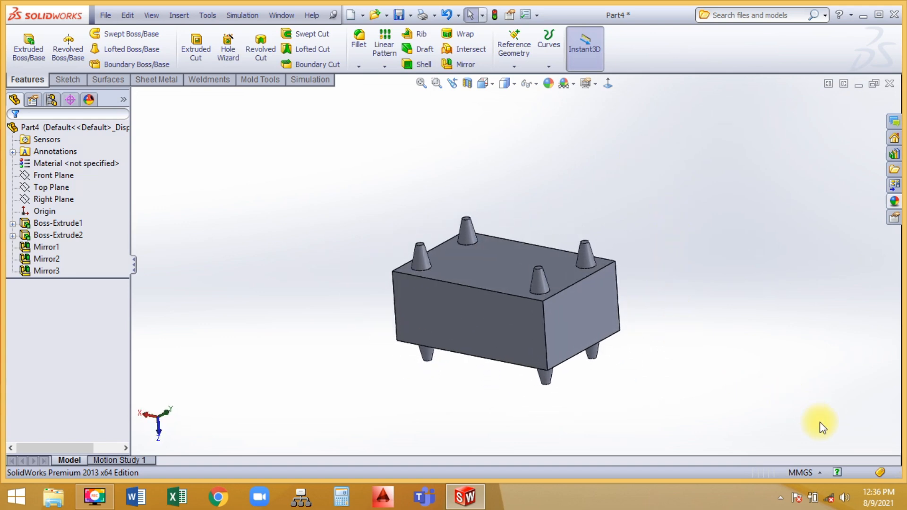